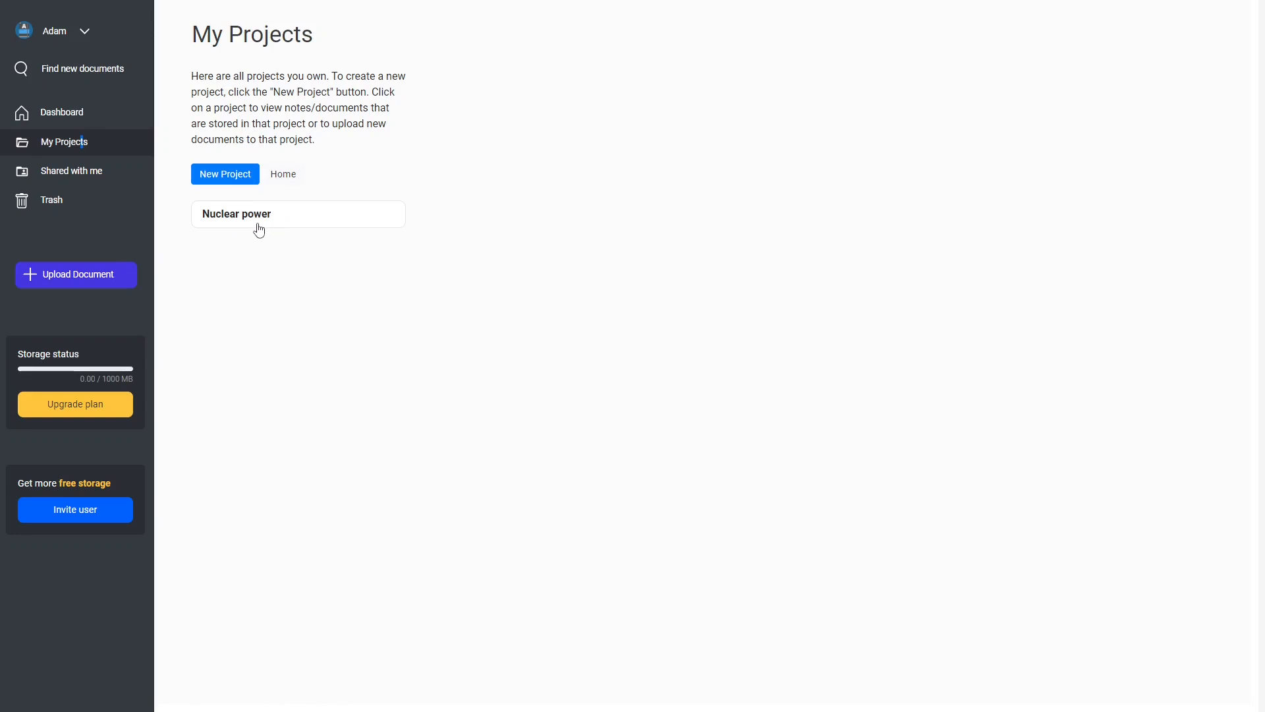
Open the "Nuclear Power in a Clean Energy System" document from the Nuclear power project and its "Arguments for nuclear power" note for editing.
click(253, 223)
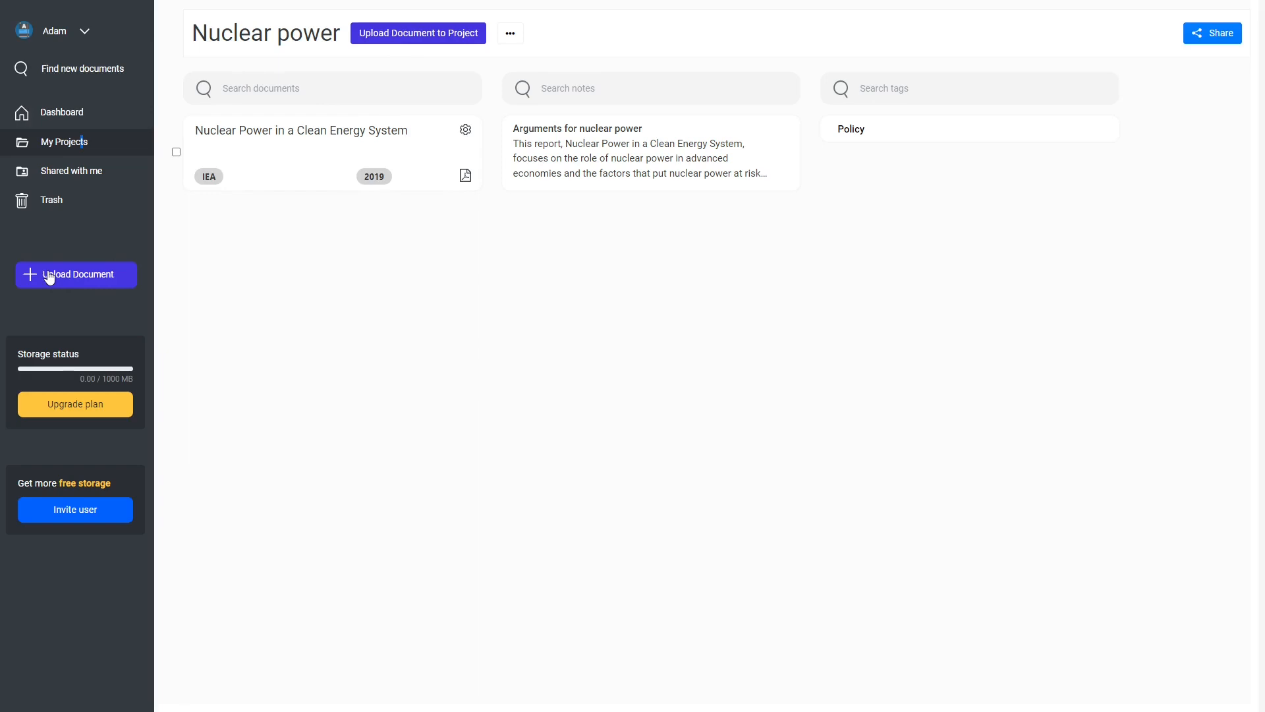
click(256, 158)
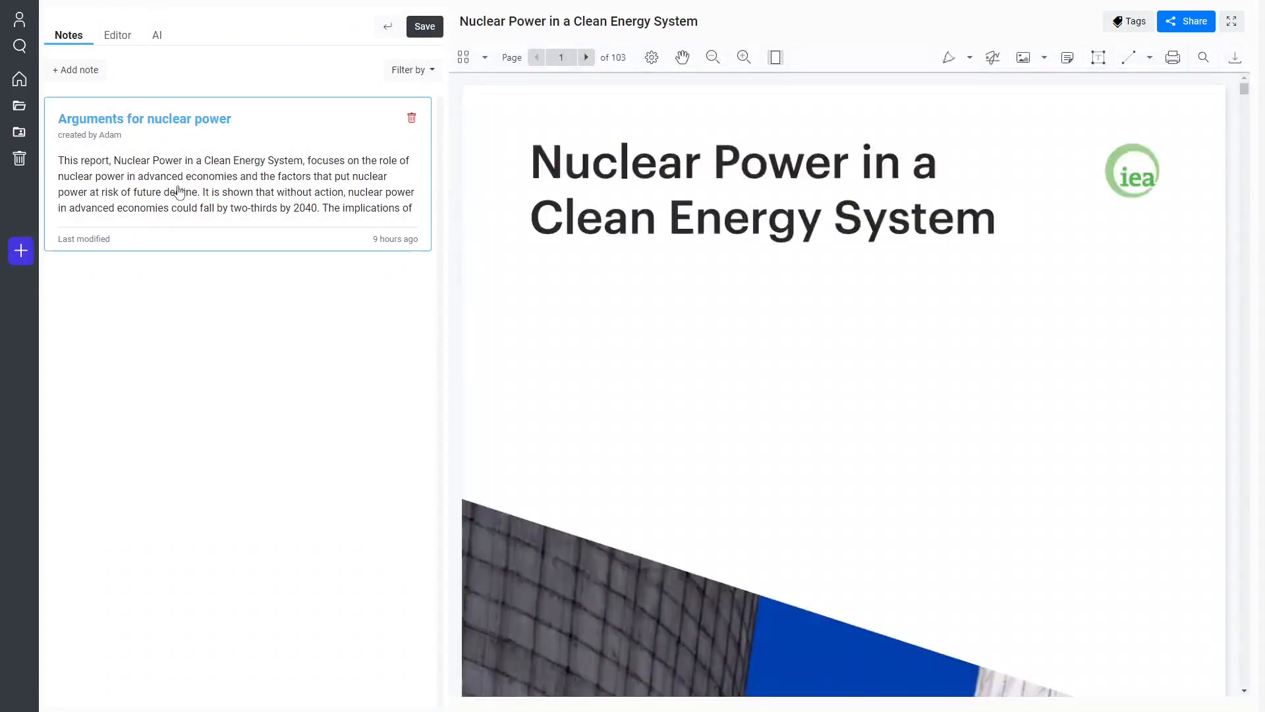
click(237, 192)
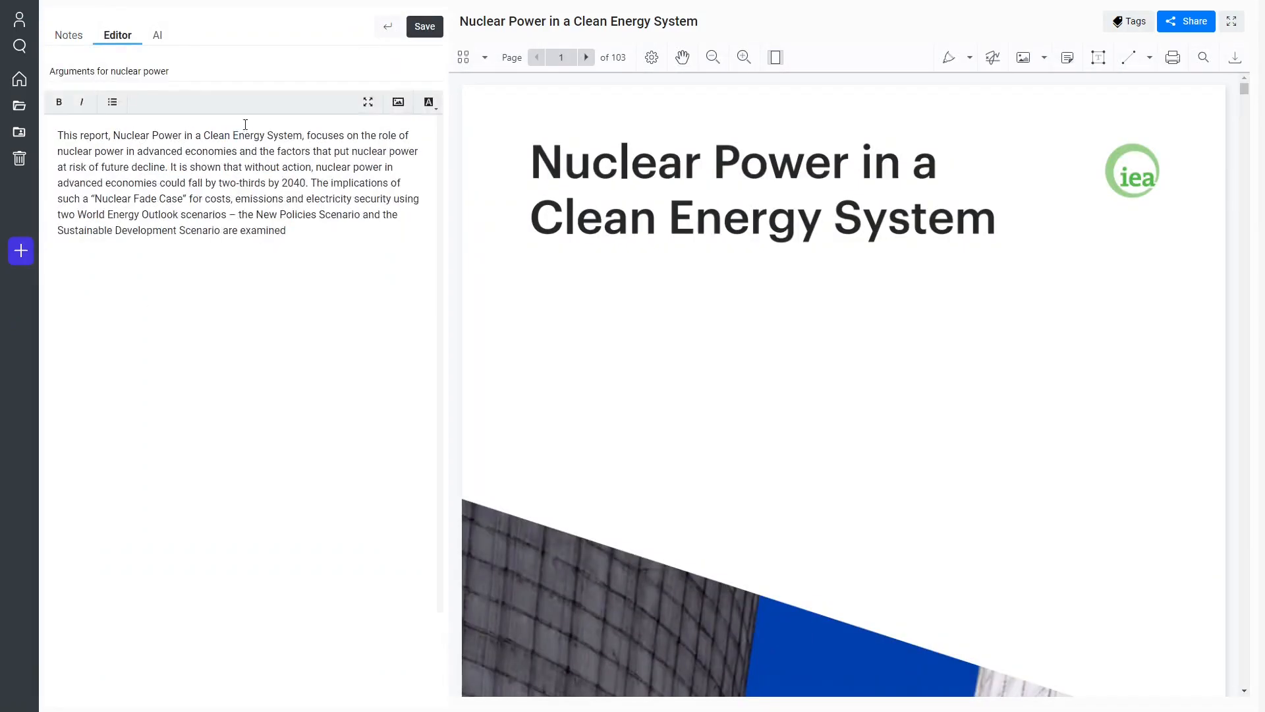
key(ctrl+a)
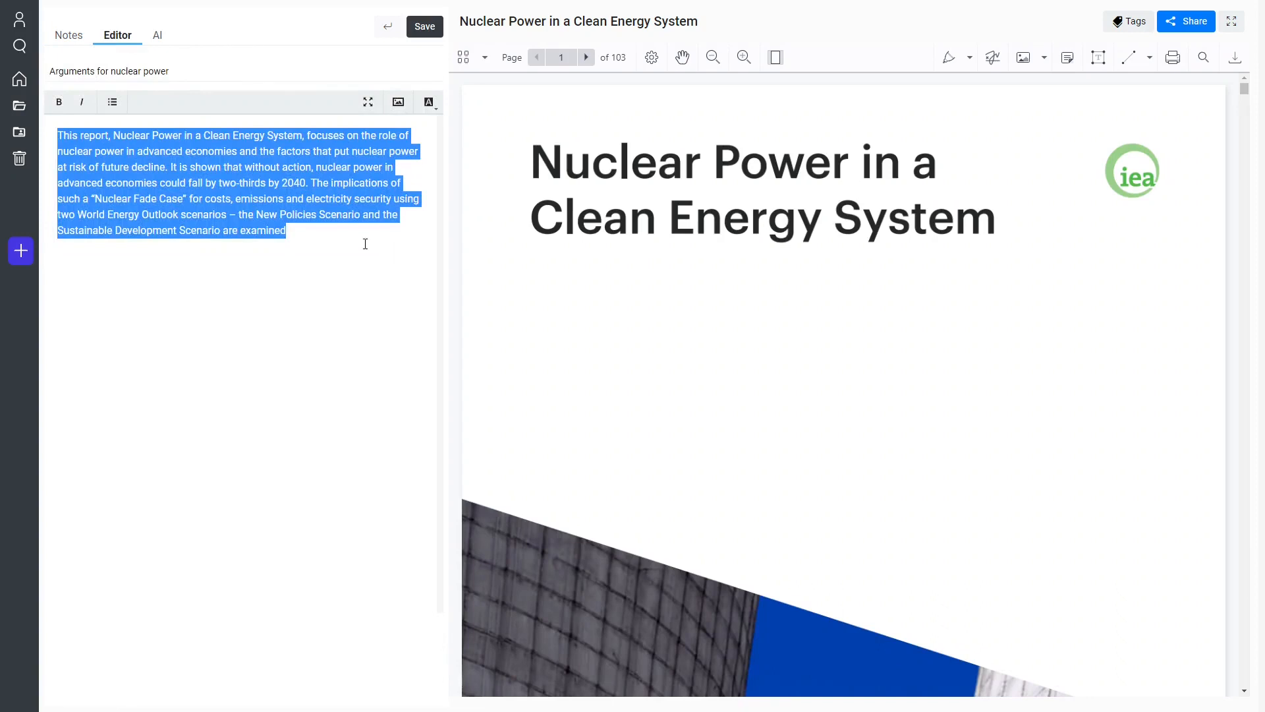
click(667, 257)
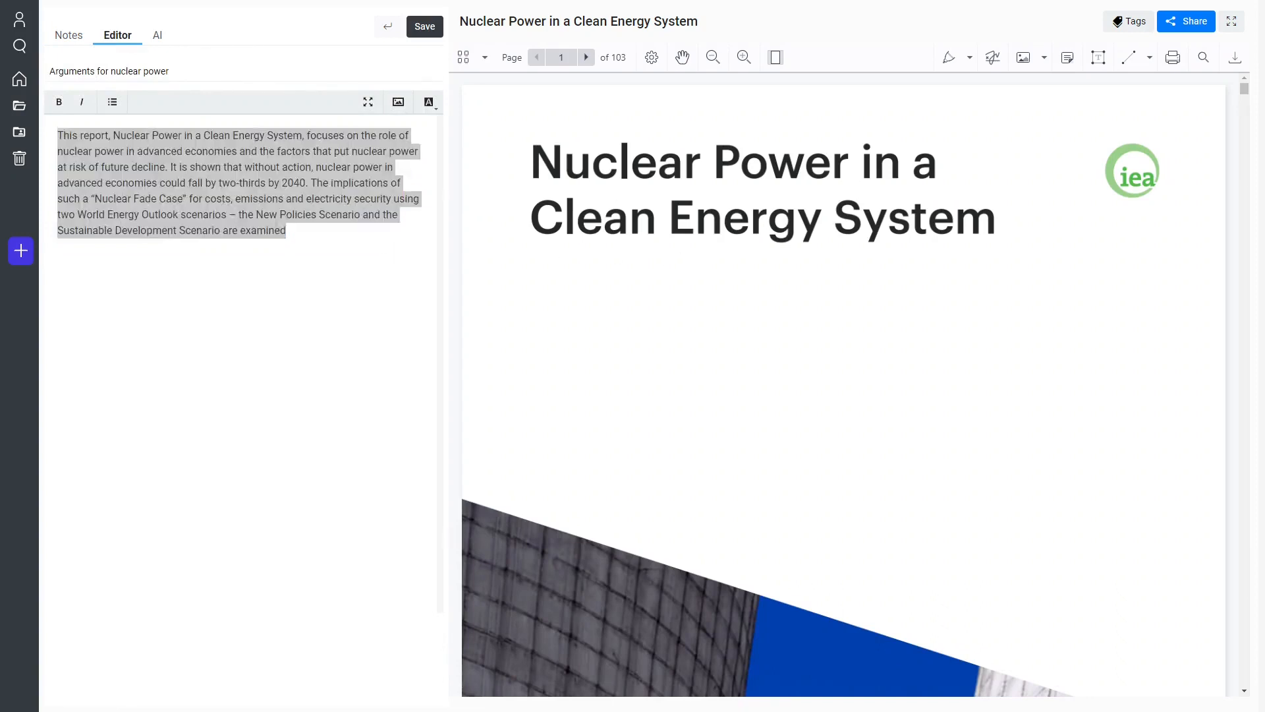
click(287, 230)
Highlight in yellow the page 2 abstract passage from "power has begun to fade" through "nuclear power in advanced economies".
scroll(659, 305, down, 15)
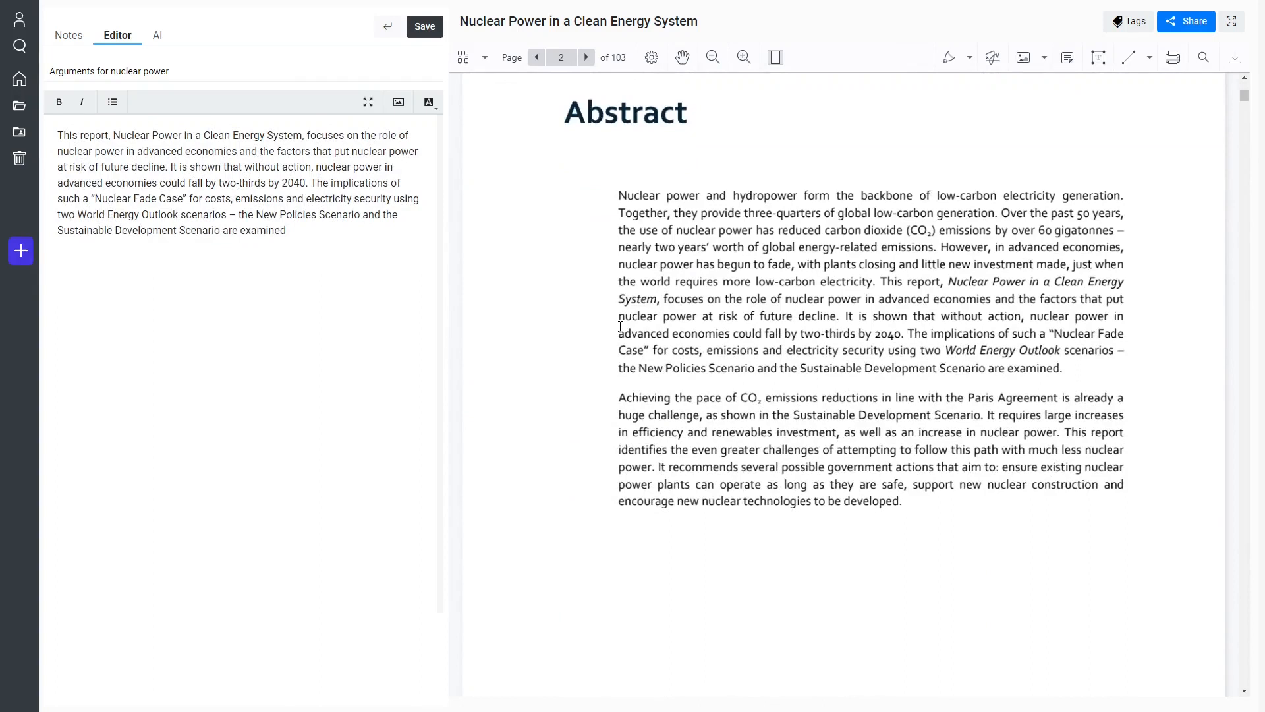
drag(648, 265, 720, 333)
click(828, 242)
drag(814, 350, 818, 350)
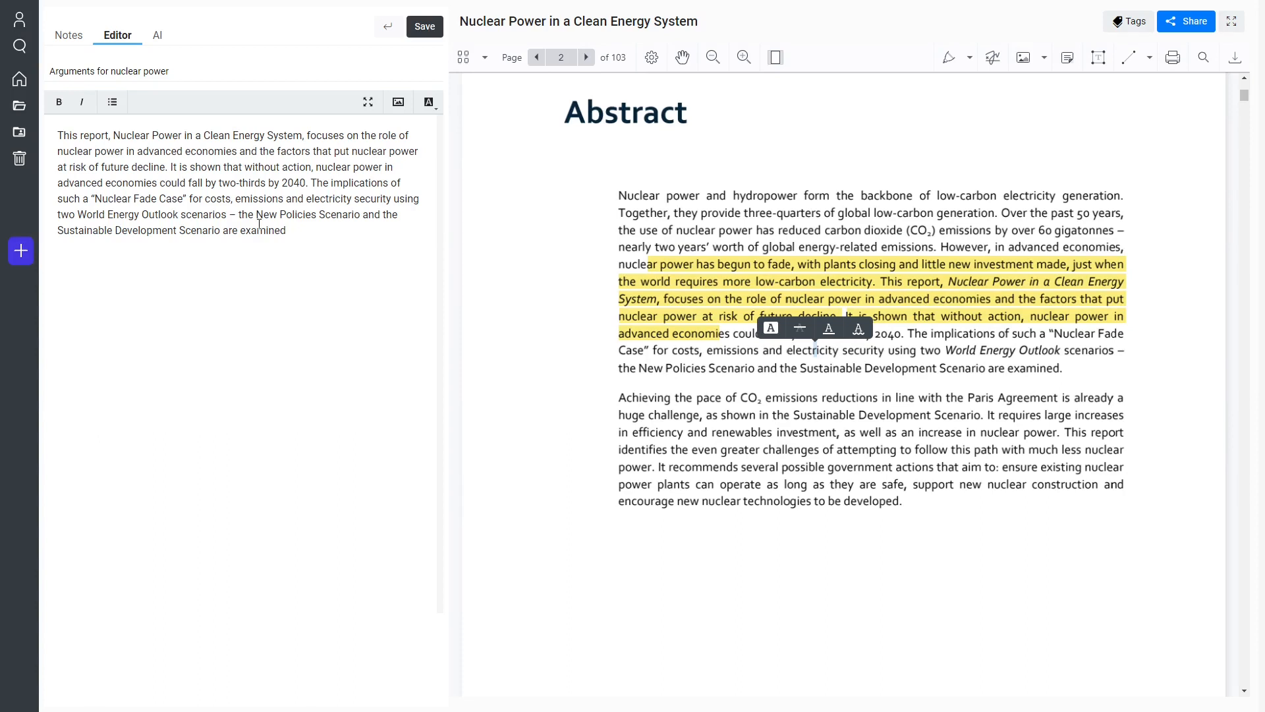
Switch from the note editor to the AI assistant beside the document.
click(229, 183)
click(157, 35)
scroll(619, 224, down, 6)
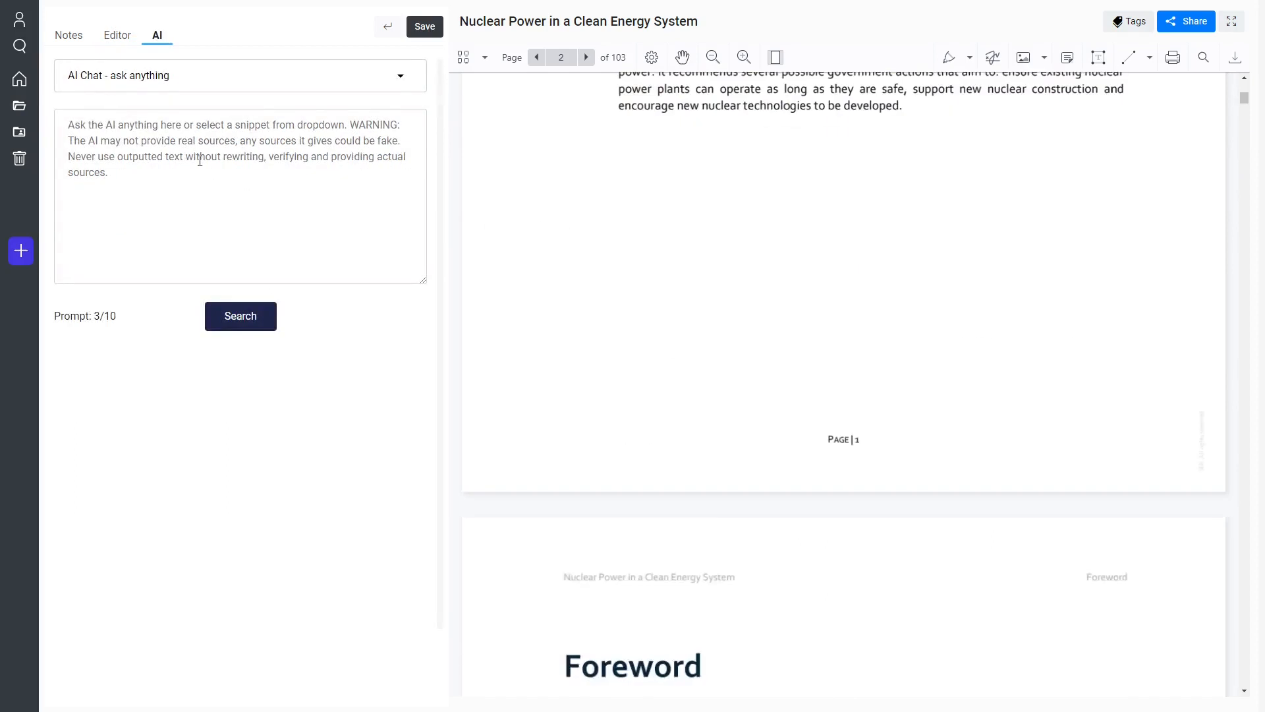
Choose the "What is the opposite view?" prompt template for the AI assistant.
click(298, 85)
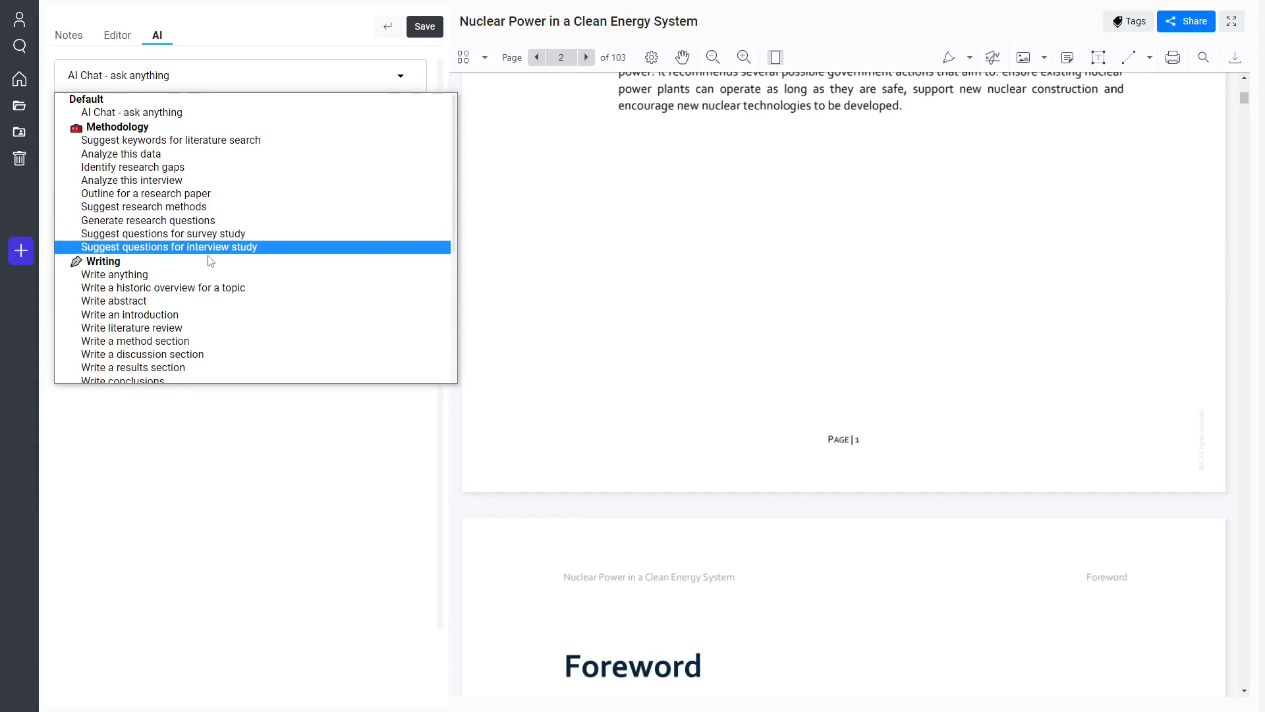
scroll(205, 260, down, 1)
scroll(206, 241, down, 5)
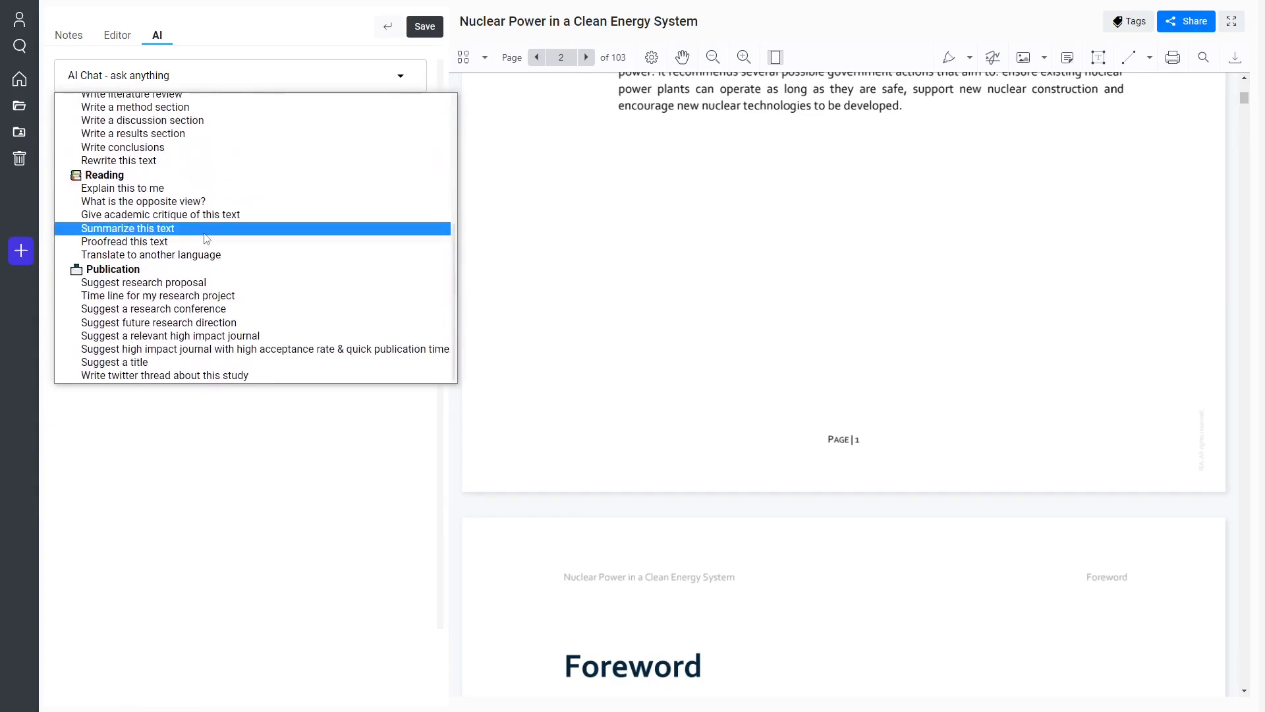
scroll(153, 197, up, 3)
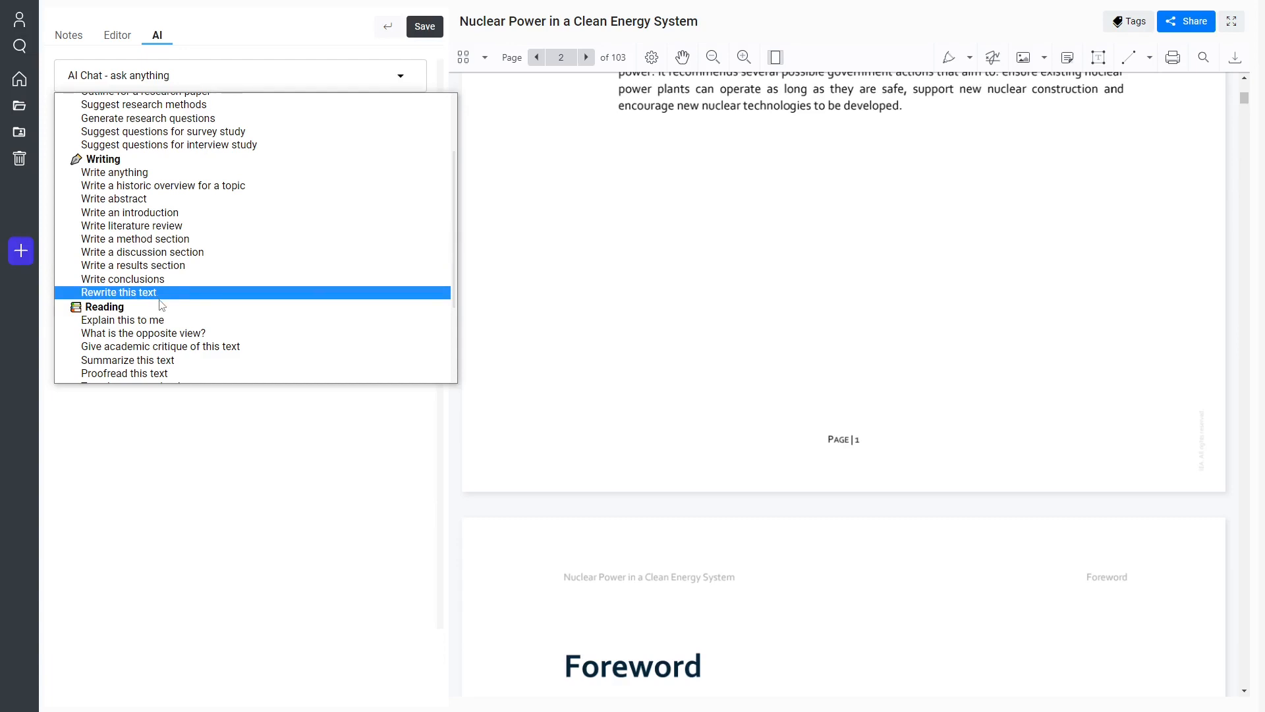
scroll(161, 305, down, 2)
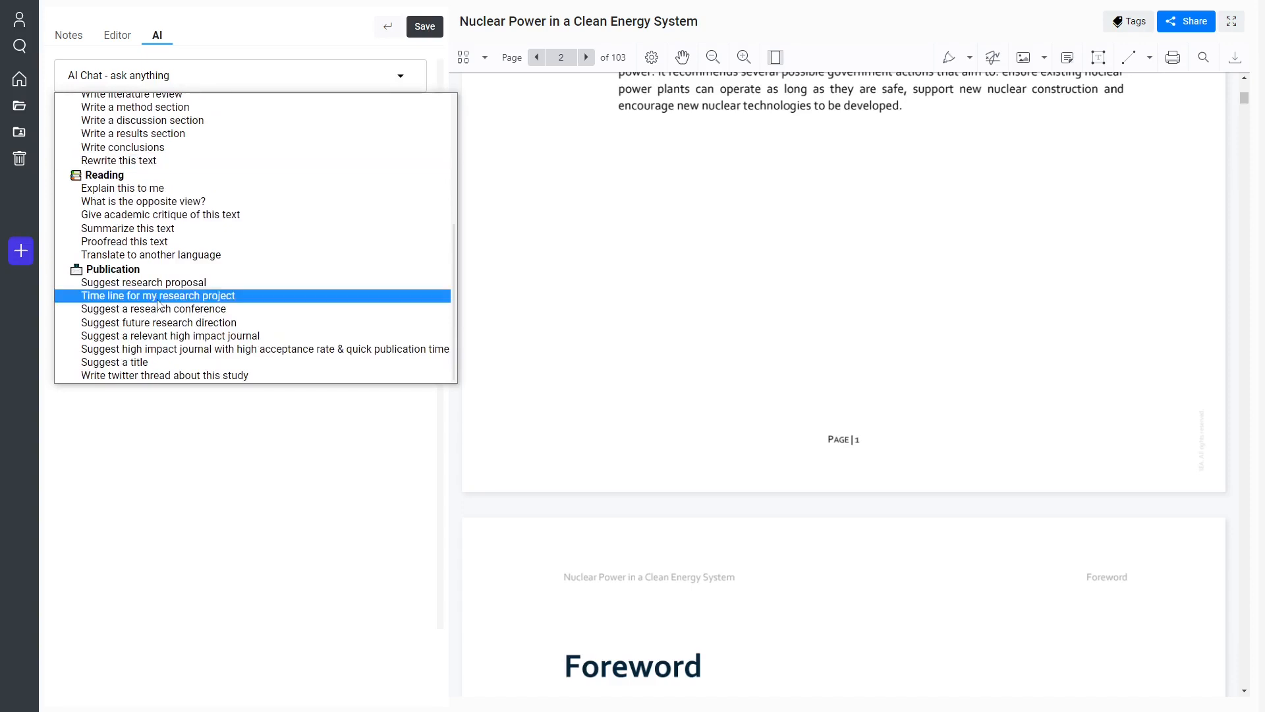
click(148, 204)
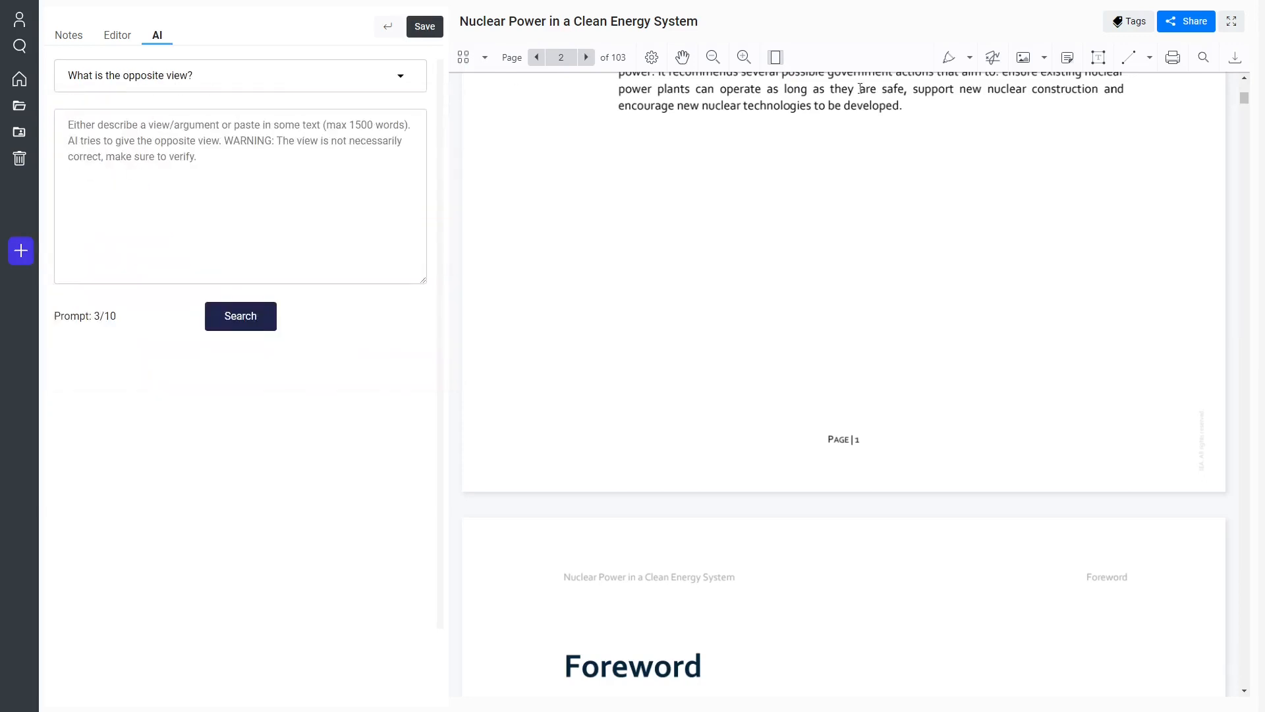
Examine the Reading and Publication prompt templates, then return to the highlighted abstract on page 2.
click(112, 79)
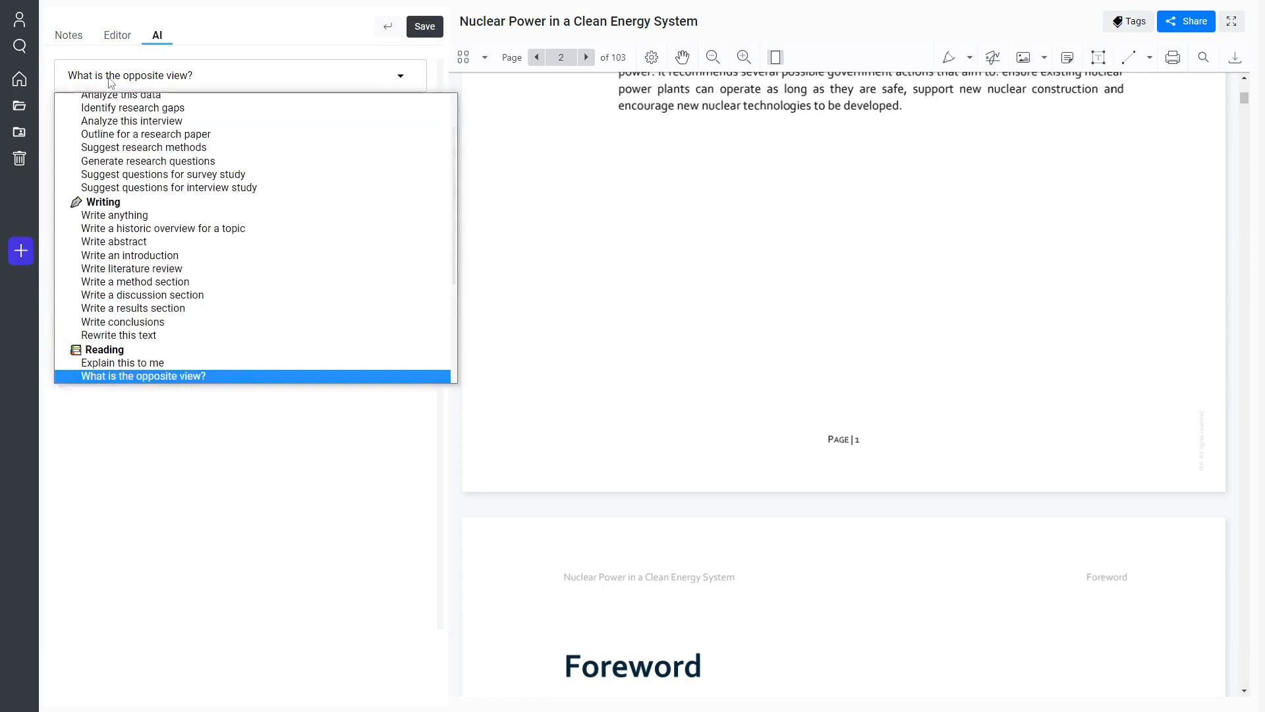
scroll(170, 283, down, 2)
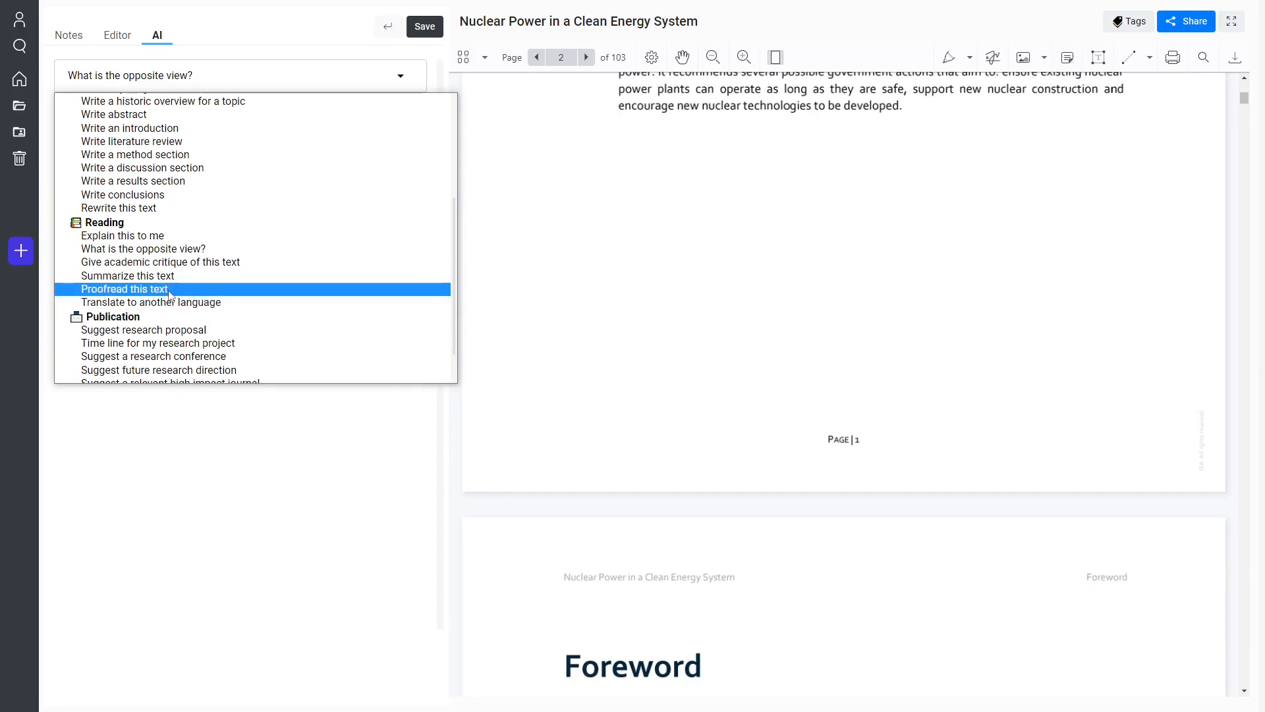
scroll(170, 294, down, 1)
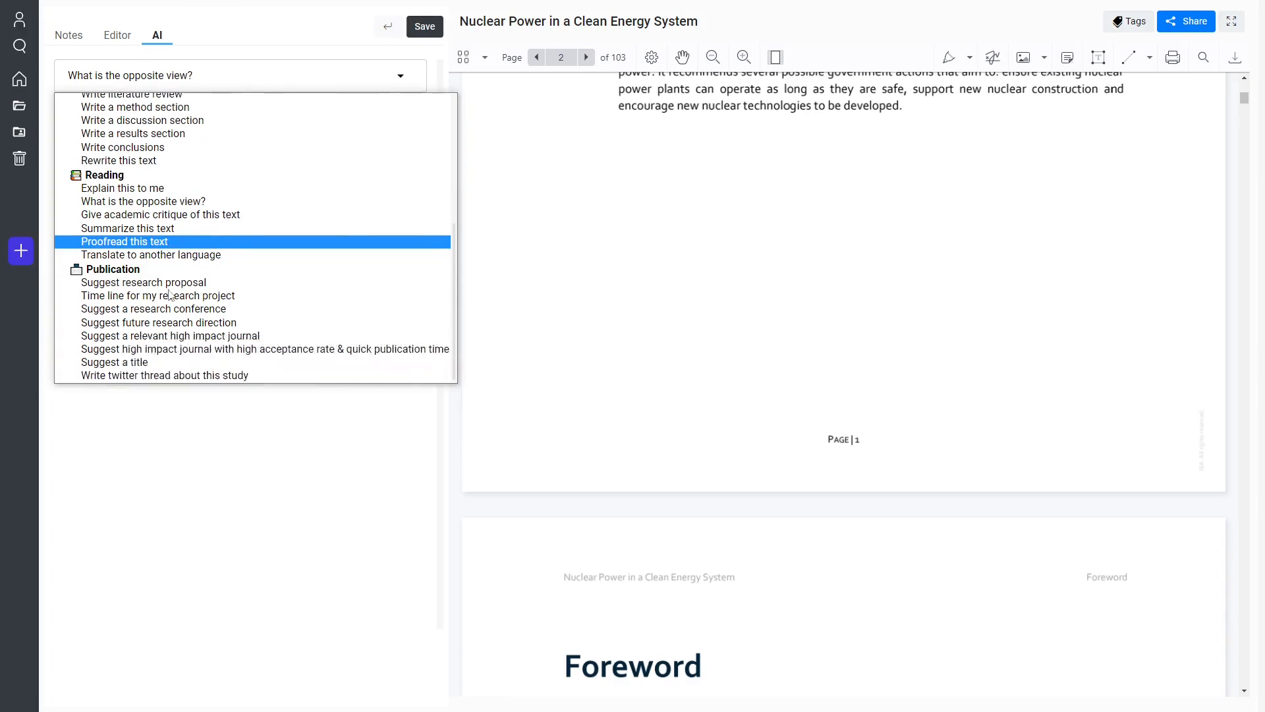
scroll(132, 300, up, 1)
scroll(191, 344, down, 1)
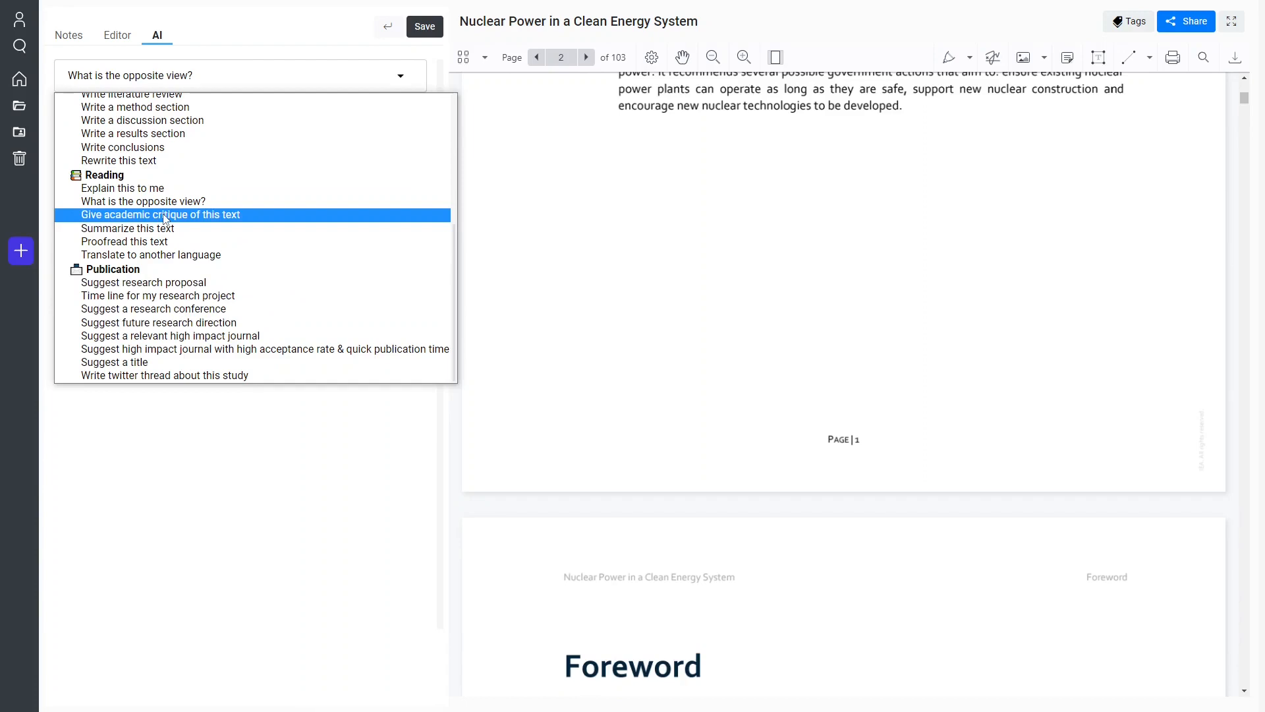
scroll(165, 219, up, 5)
click(697, 184)
scroll(695, 181, up, 5)
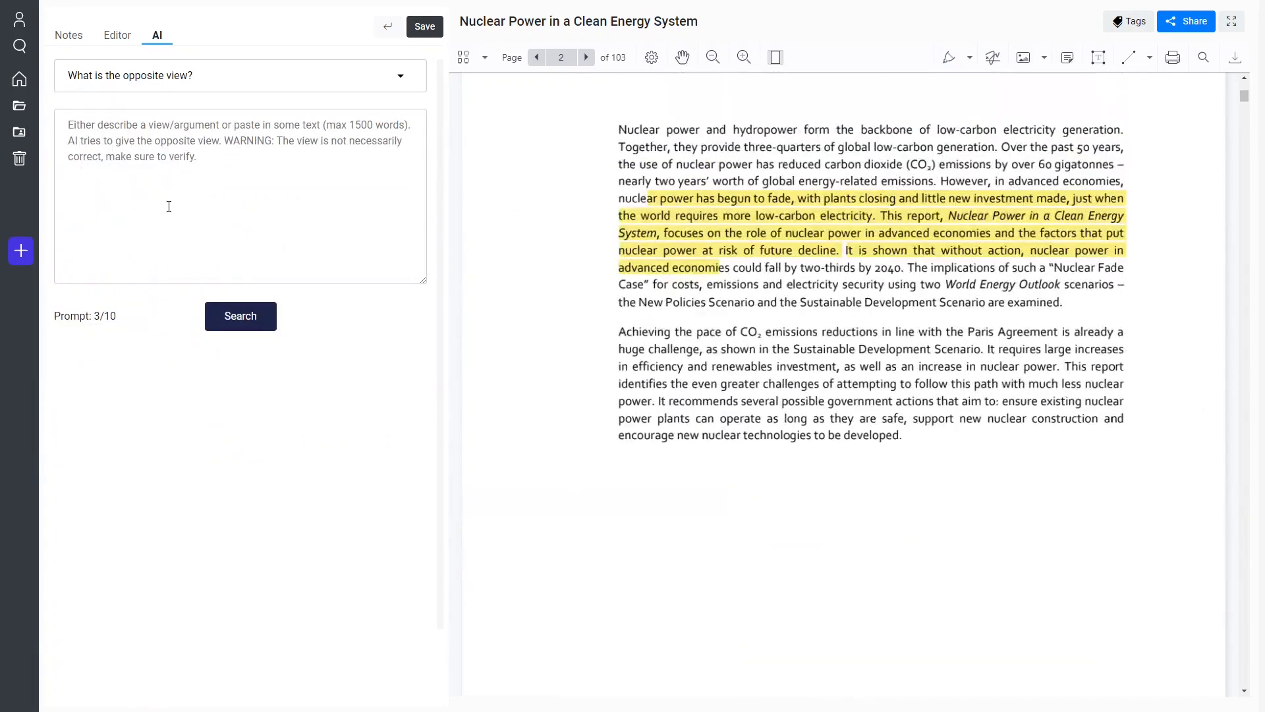
Set the AI prompt template to "Suggest keywords for literature search".
click(177, 89)
scroll(152, 162, up, 3)
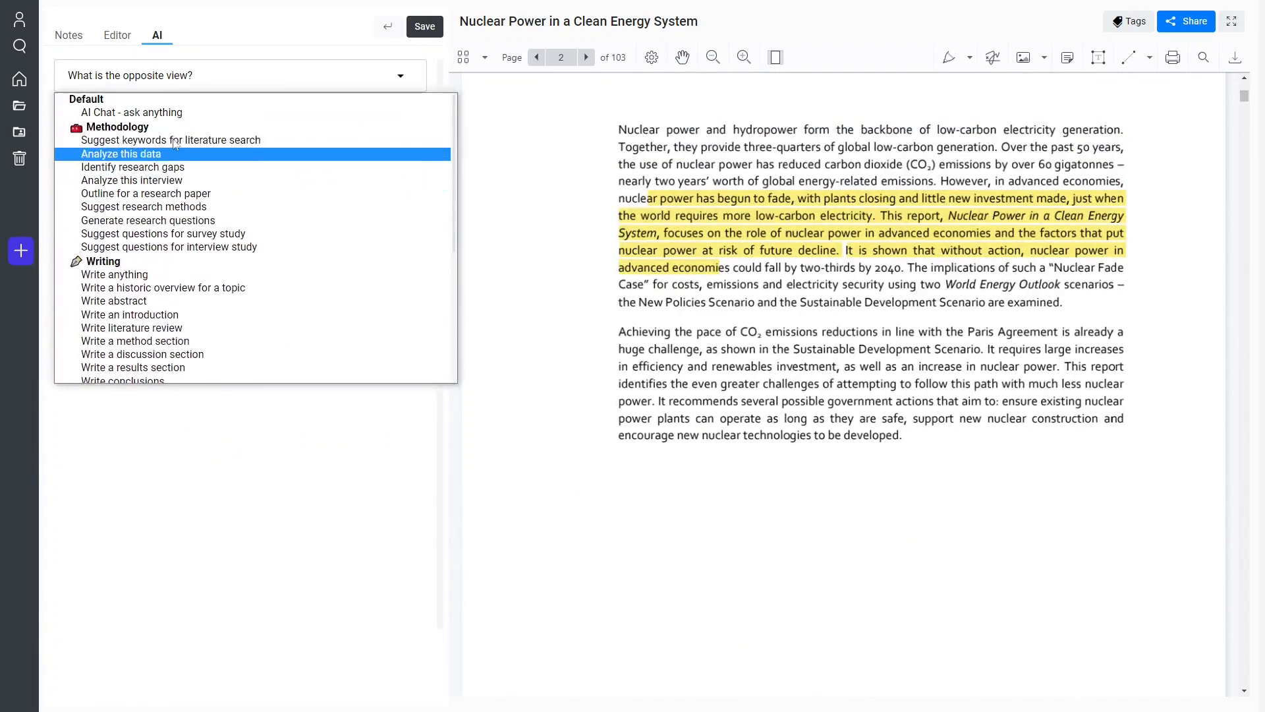
click(146, 165)
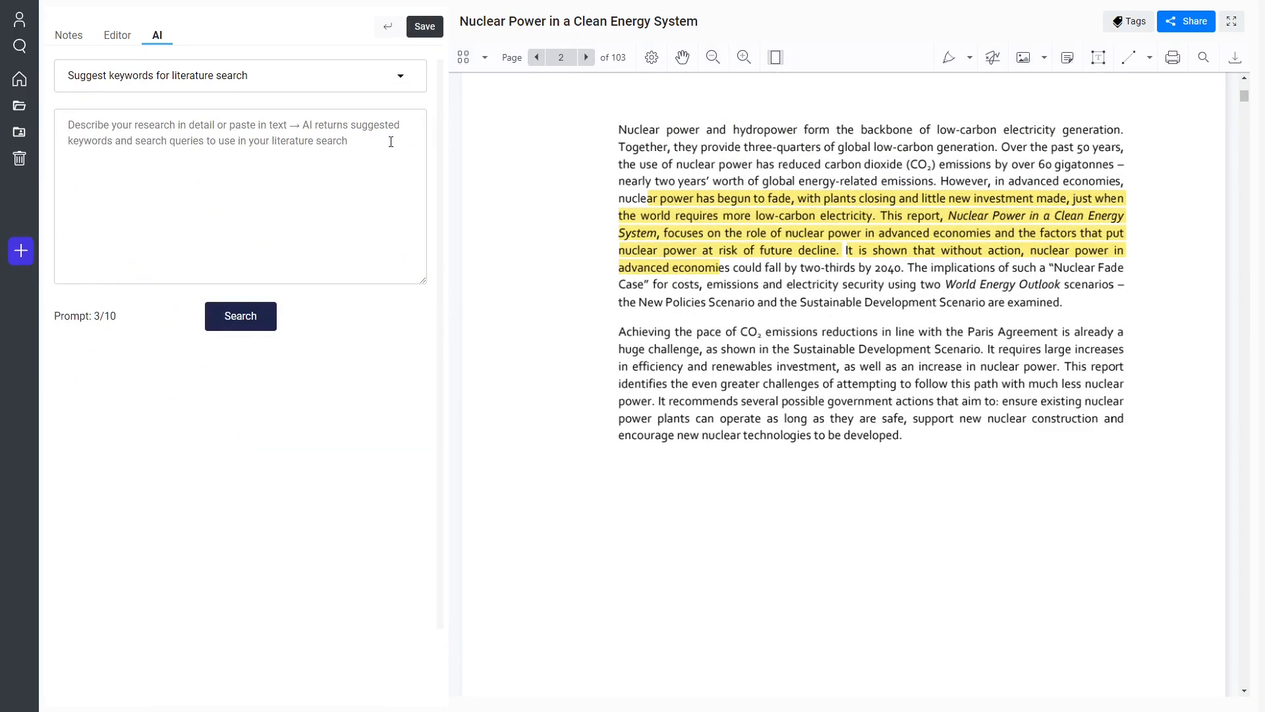
Enter "Study is about nuclear power. I am examining the perceptions of people living in Europe regarding the use of nuclear power." and generate the keywords.
text(Study is about nuclear power.)
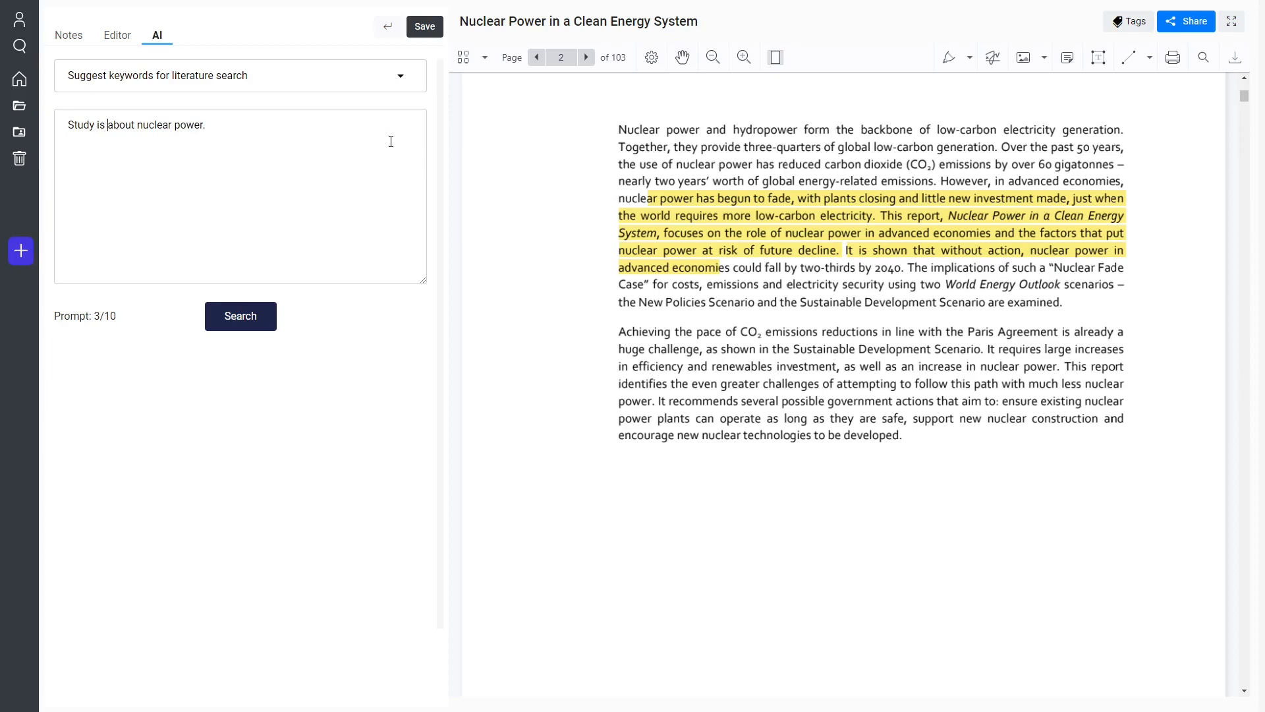
text(I am examinining the percep)
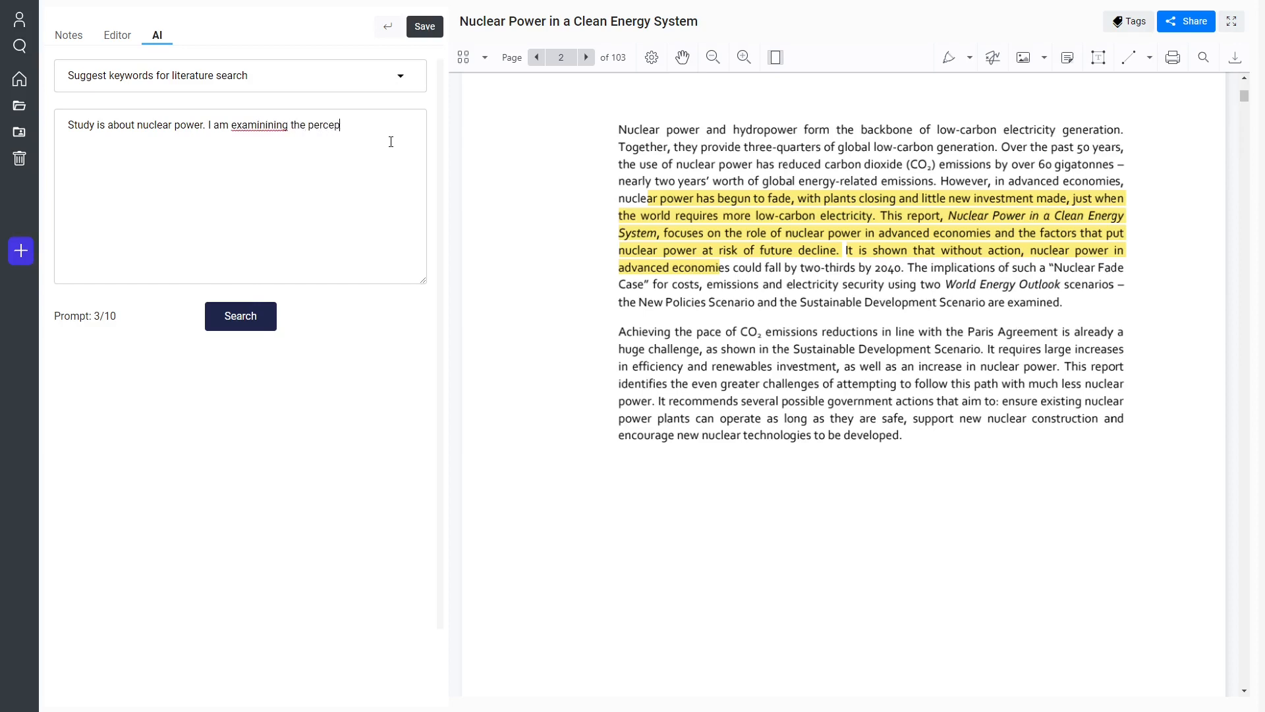
text(tions of people living in Europe regarding the use of nuclear power.)
key(ctrl+shift+Left)
text(examining)
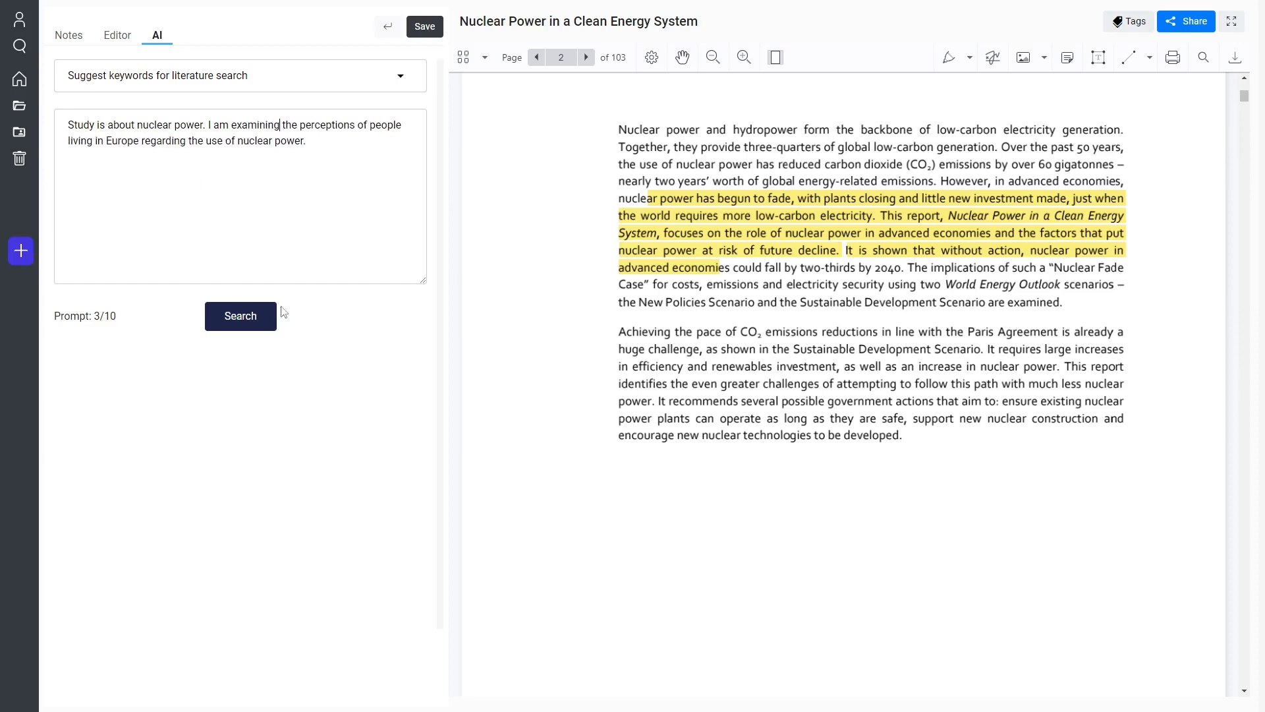
click(251, 326)
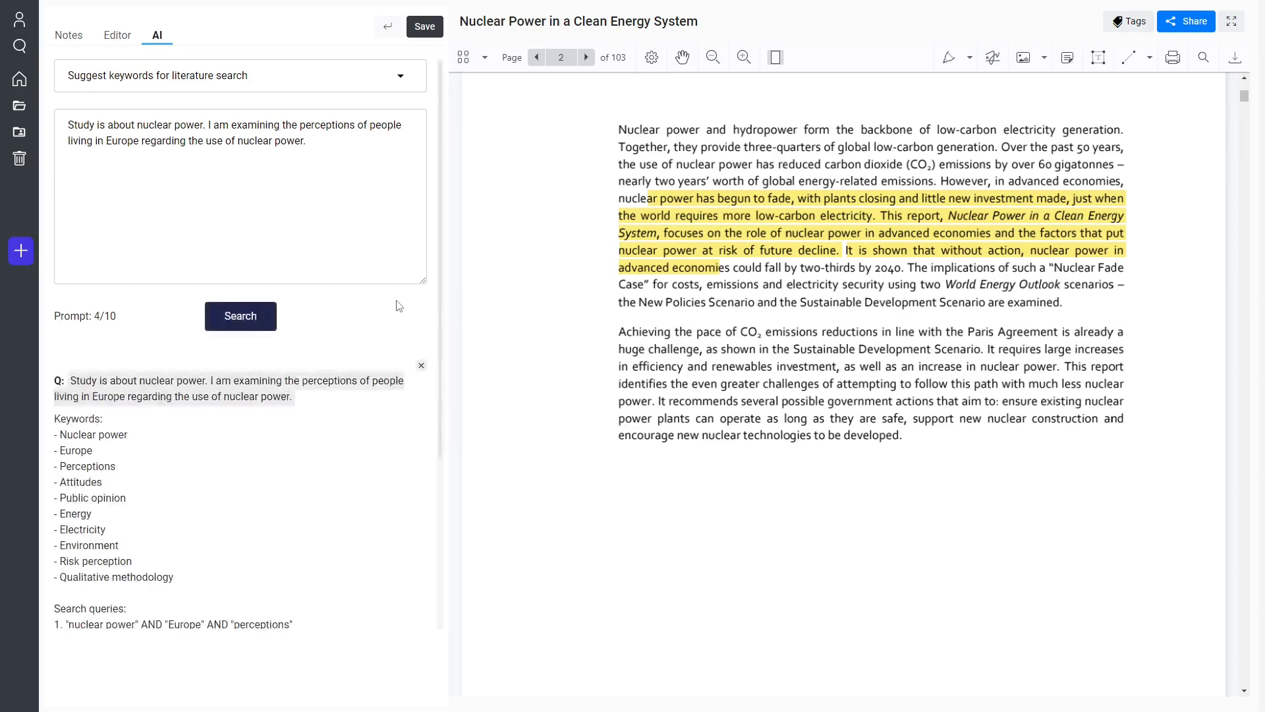
Review the suggested keywords and search queries, and select the third query combining public opinion, nuclear power and Europe.
scroll(187, 393, down, 1)
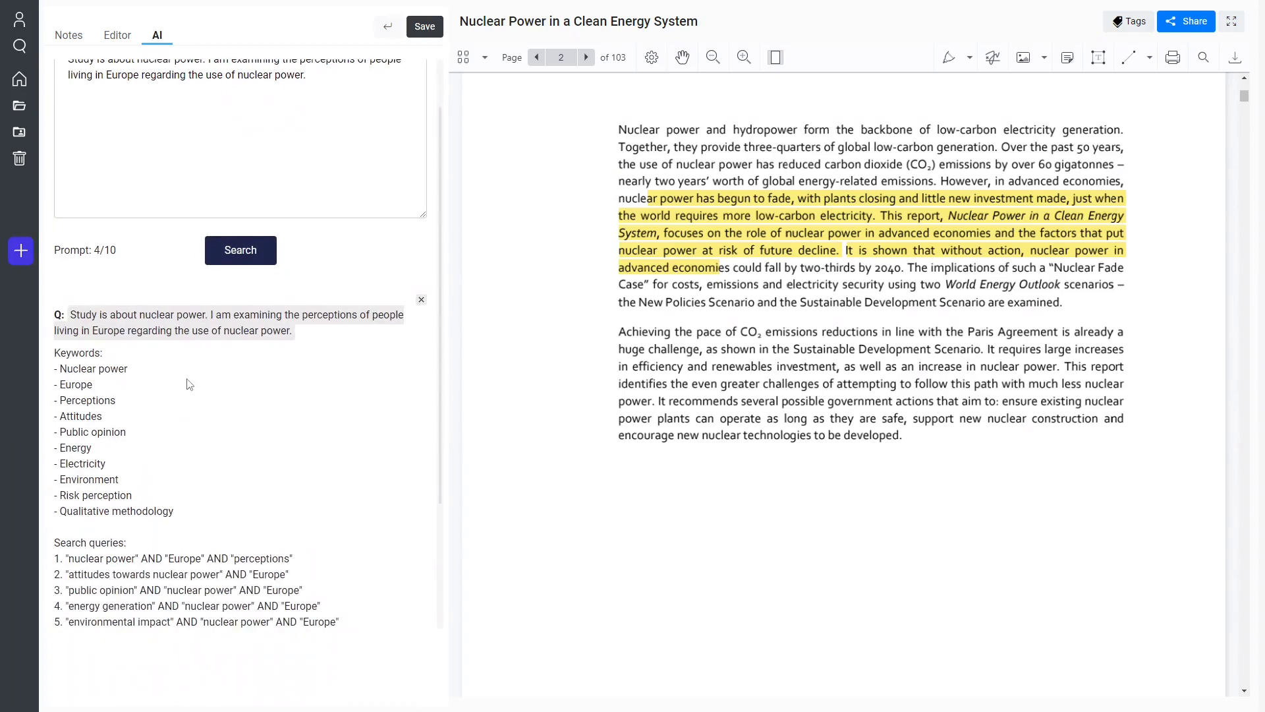
scroll(187, 388, down, 3)
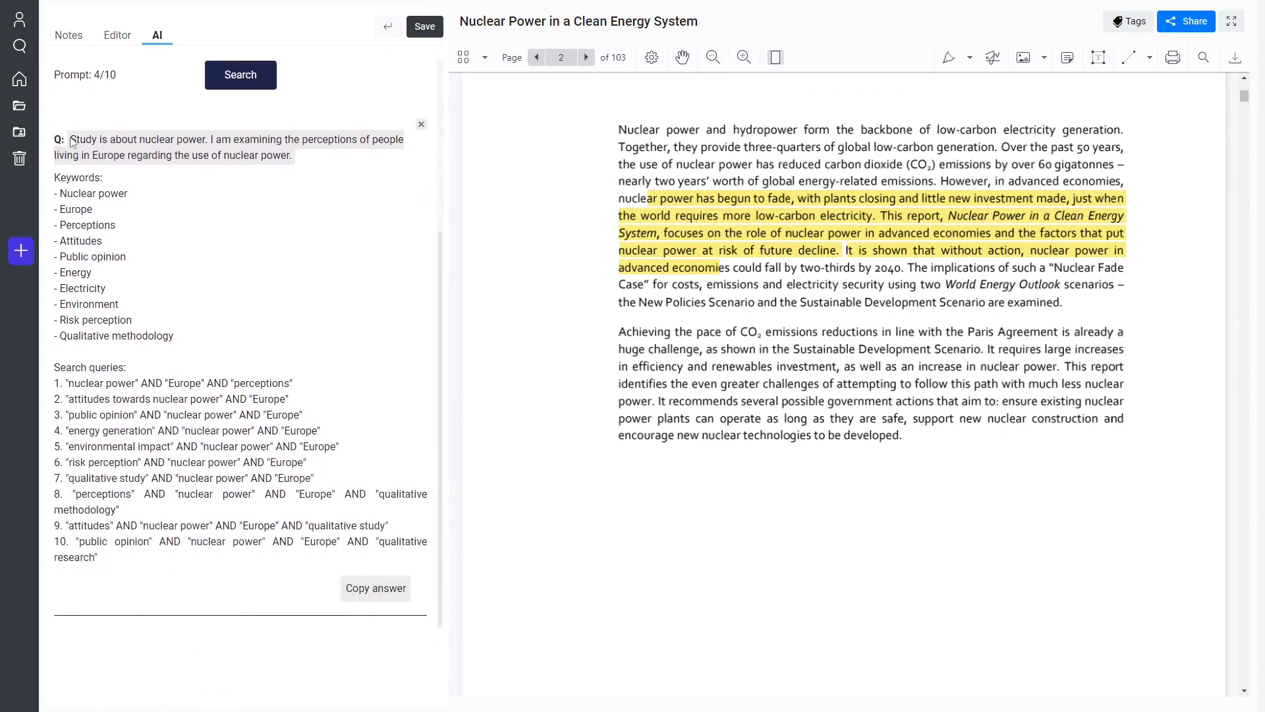
scroll(132, 263, up, 4)
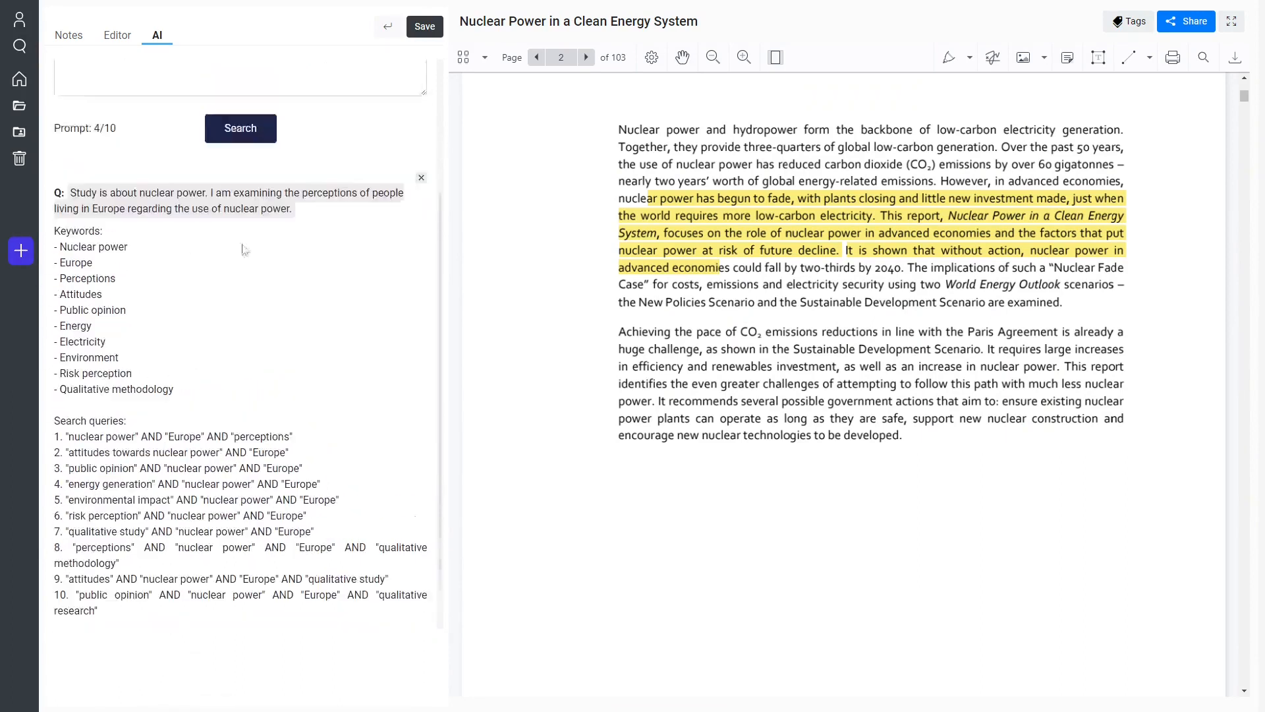
scroll(104, 283, down, 4)
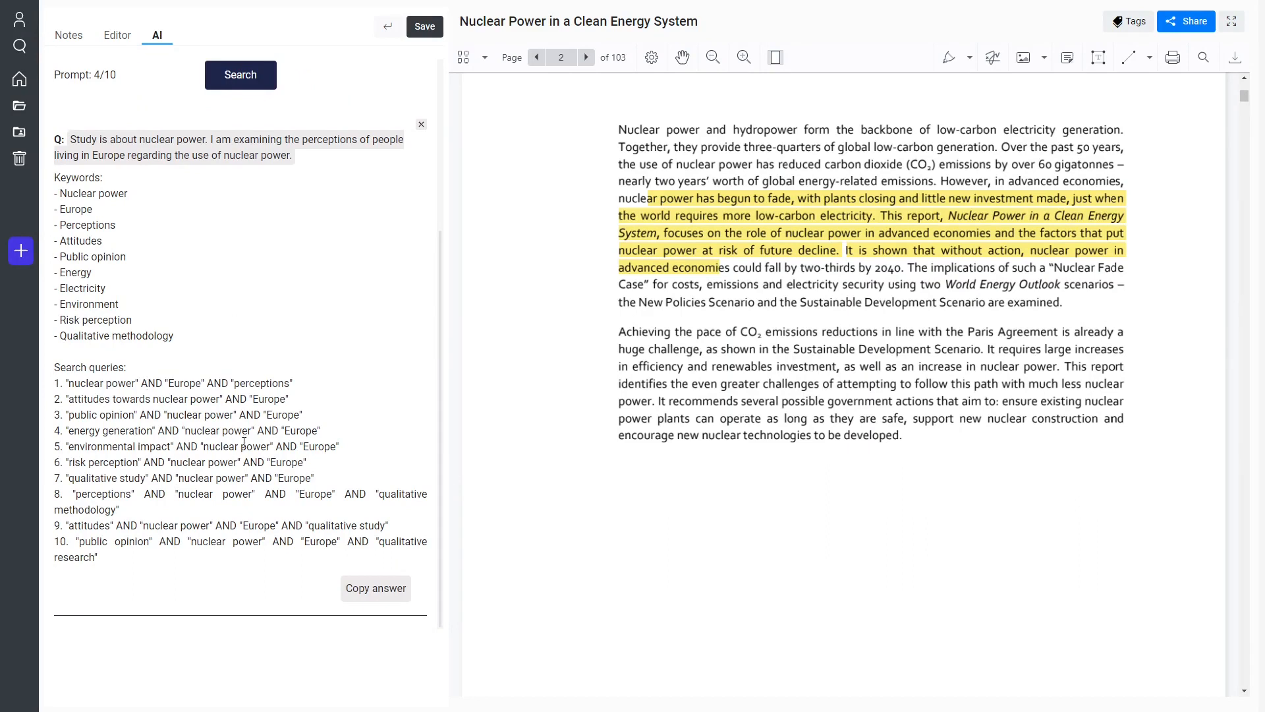
drag(303, 416, 61, 416)
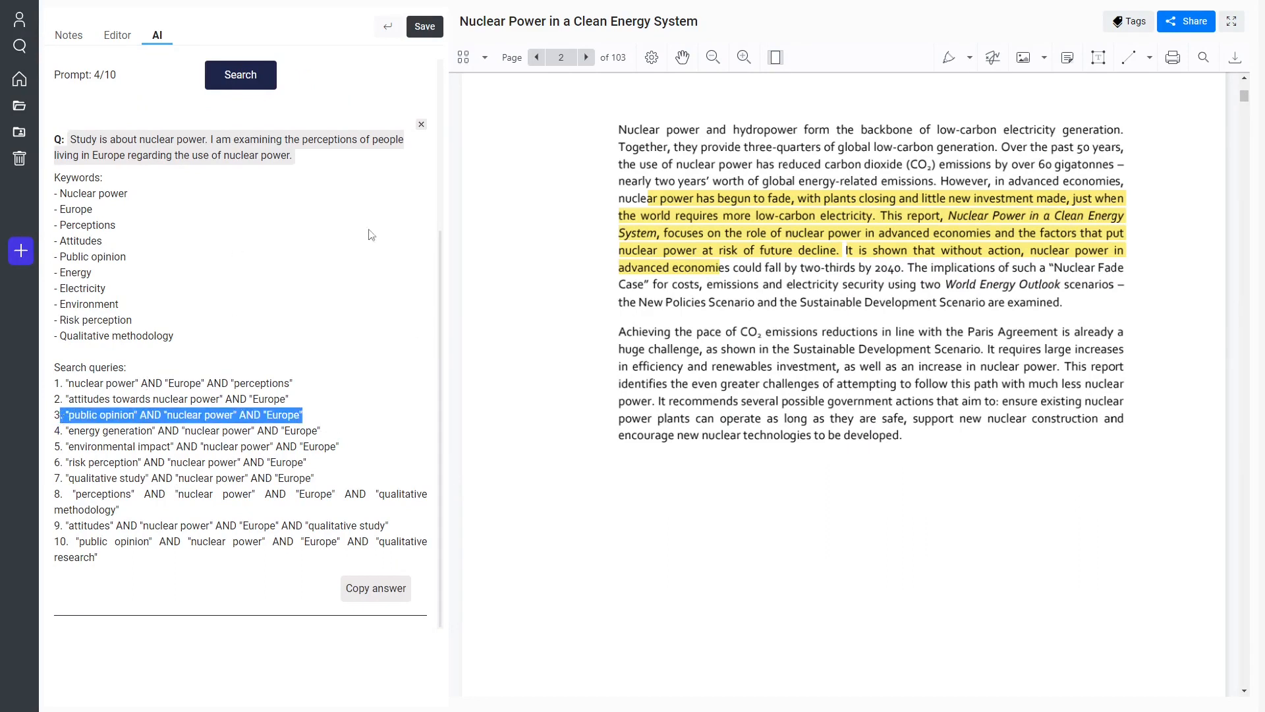
Set the prompt template to "Suggest questions for survey study" and submit the same nuclear power study description.
scroll(330, 294, up, 4)
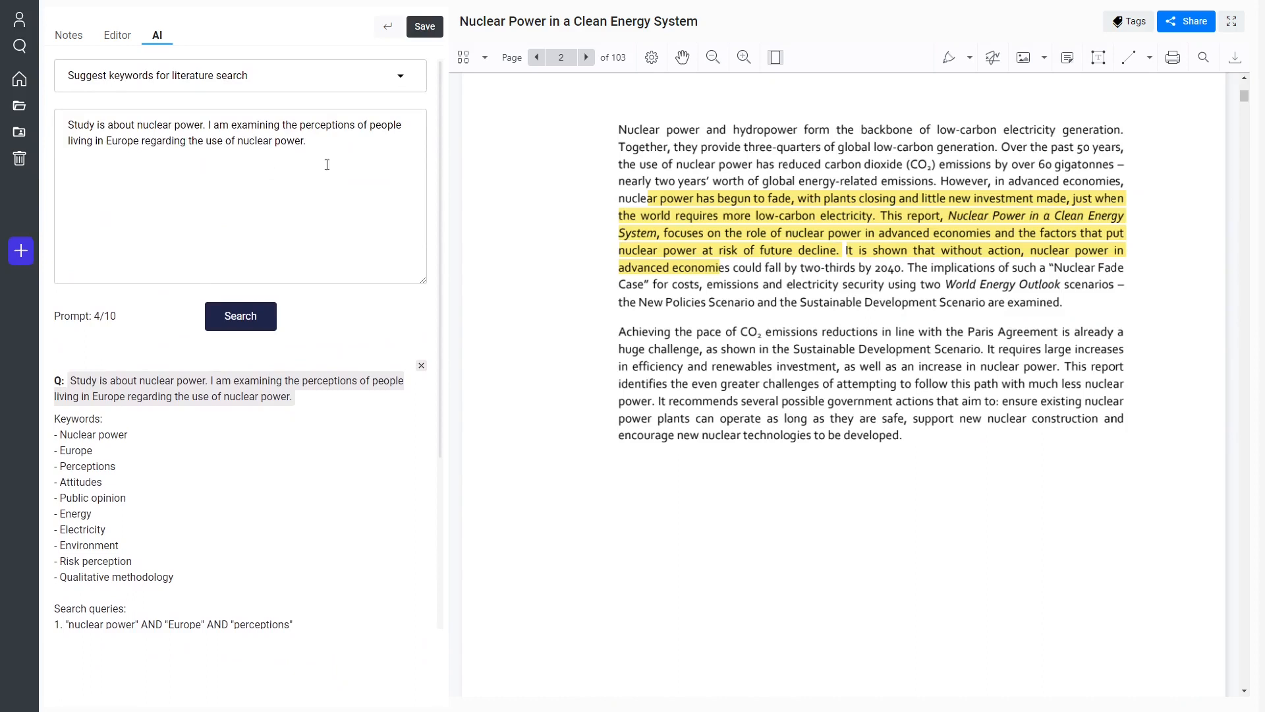
click(158, 85)
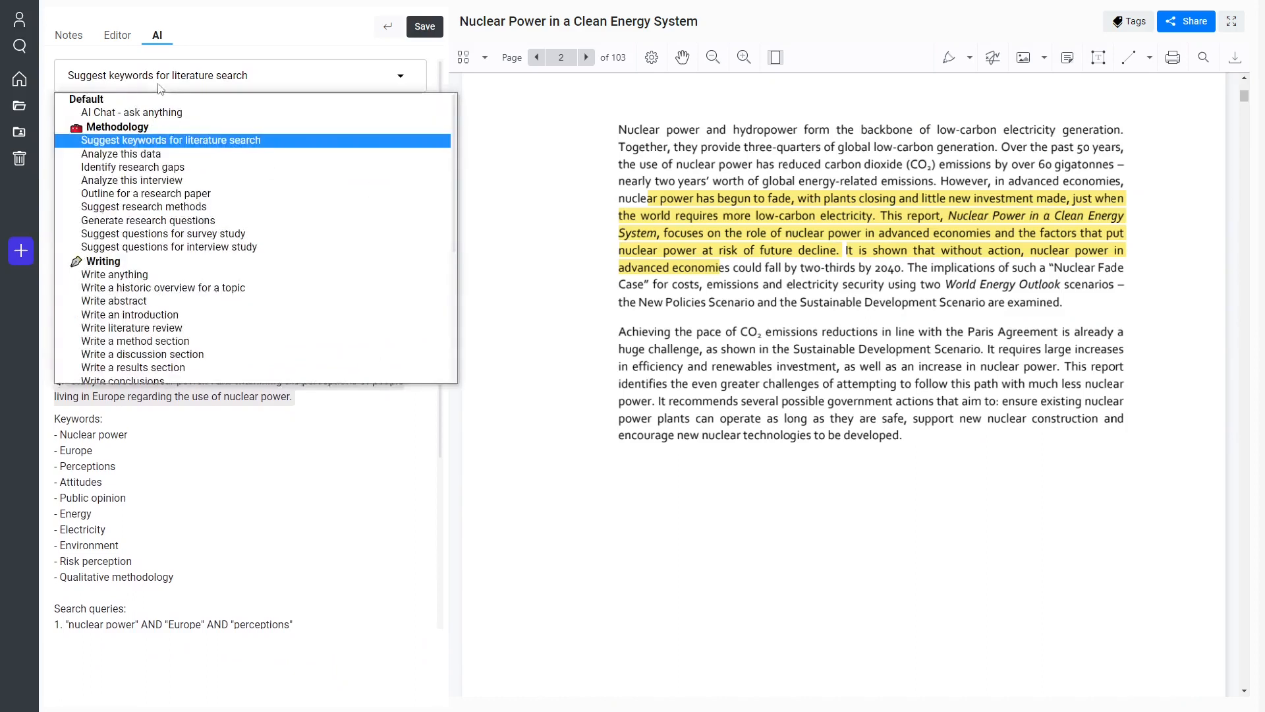
click(192, 237)
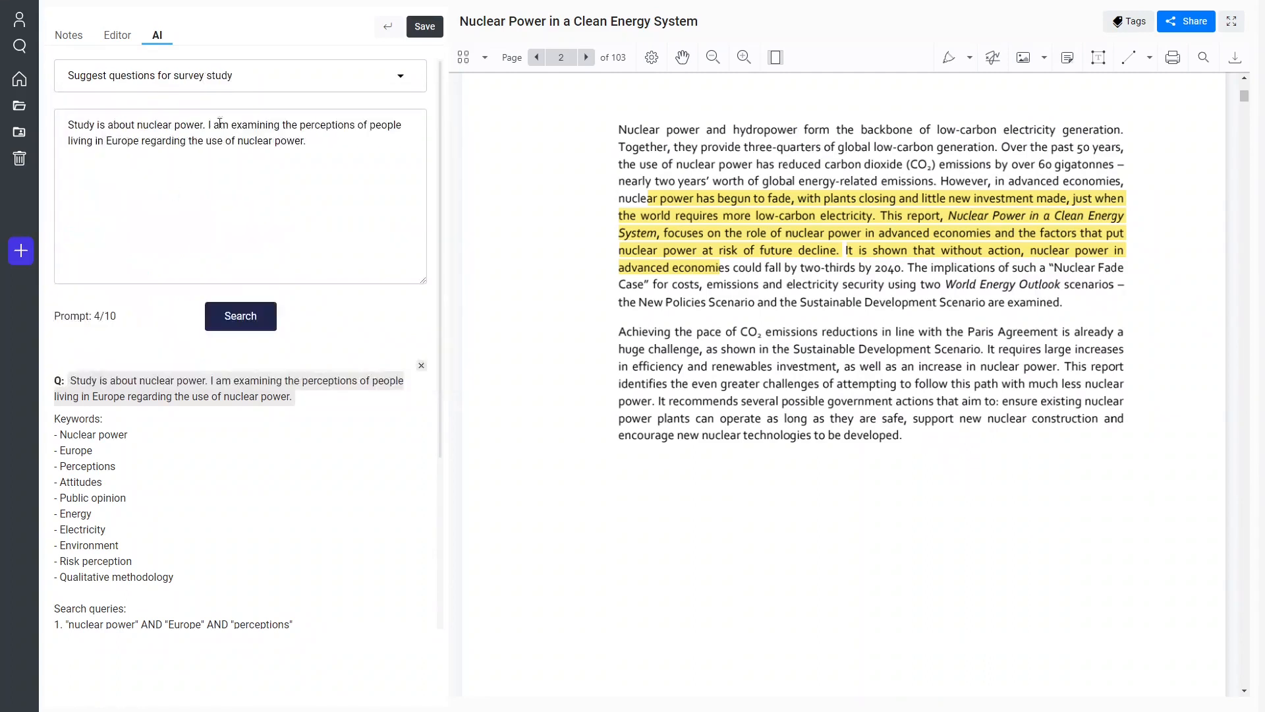
drag(340, 158, 55, 106)
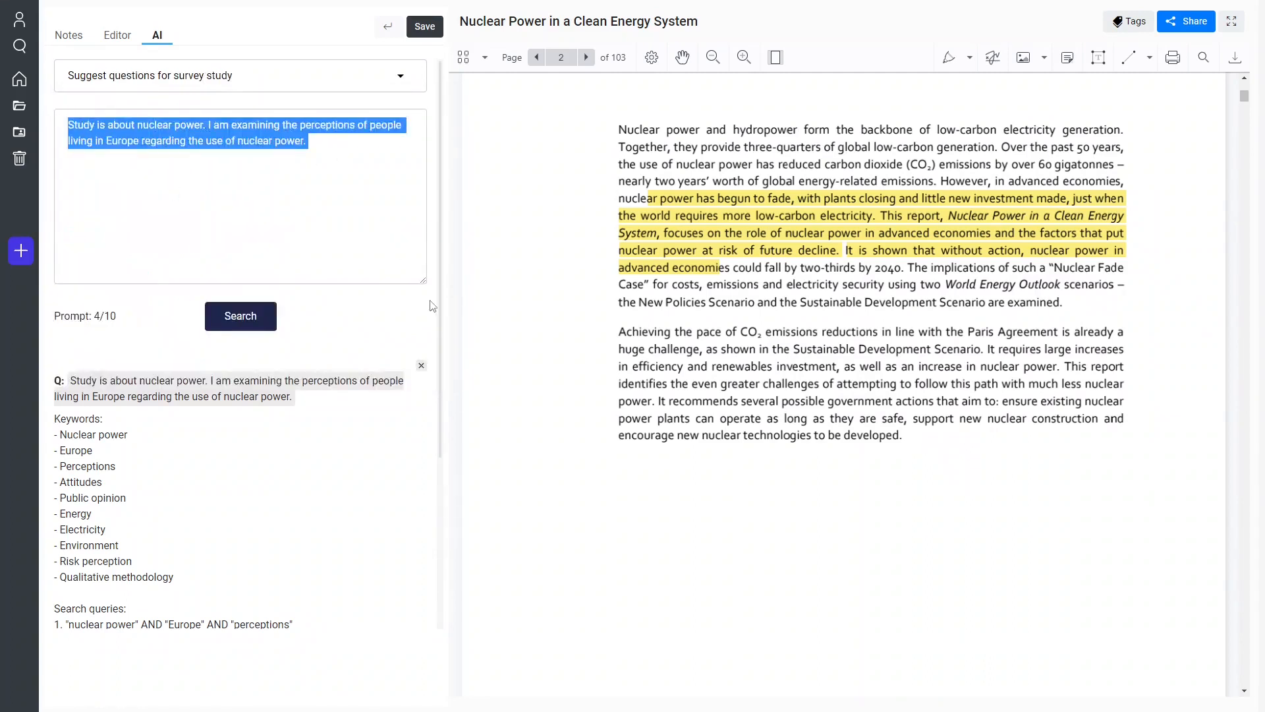
click(341, 184)
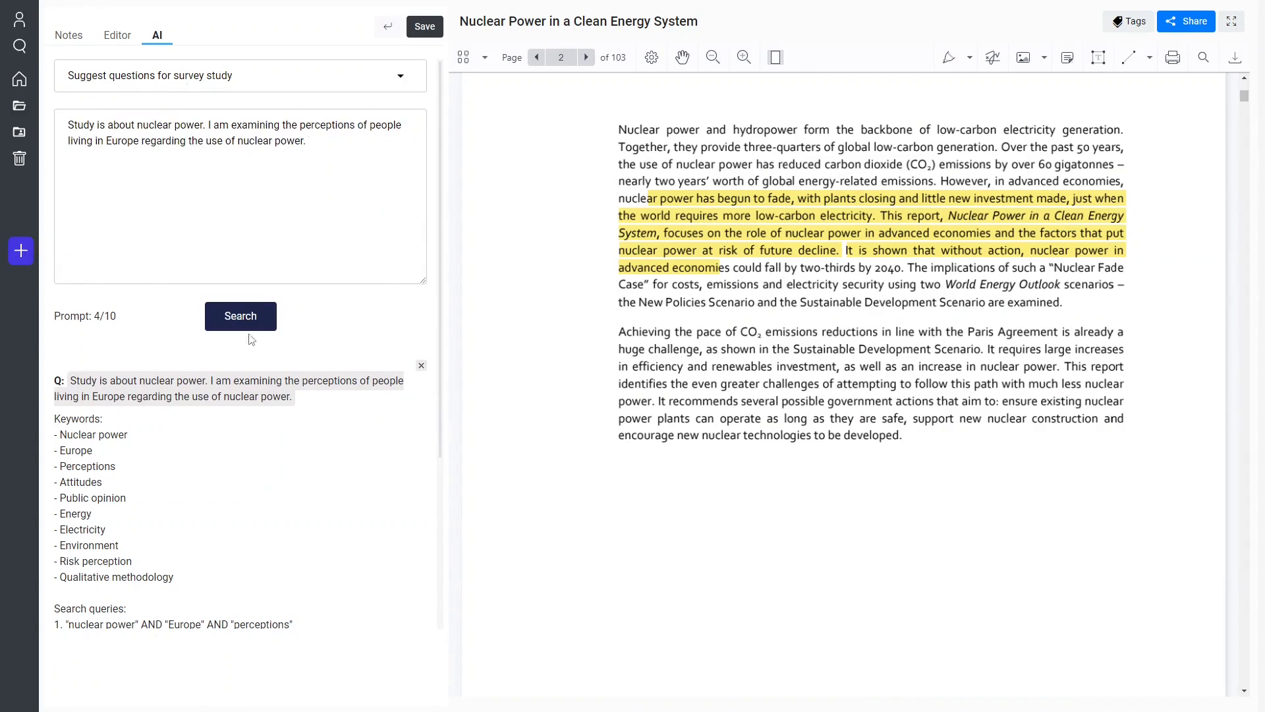
click(220, 315)
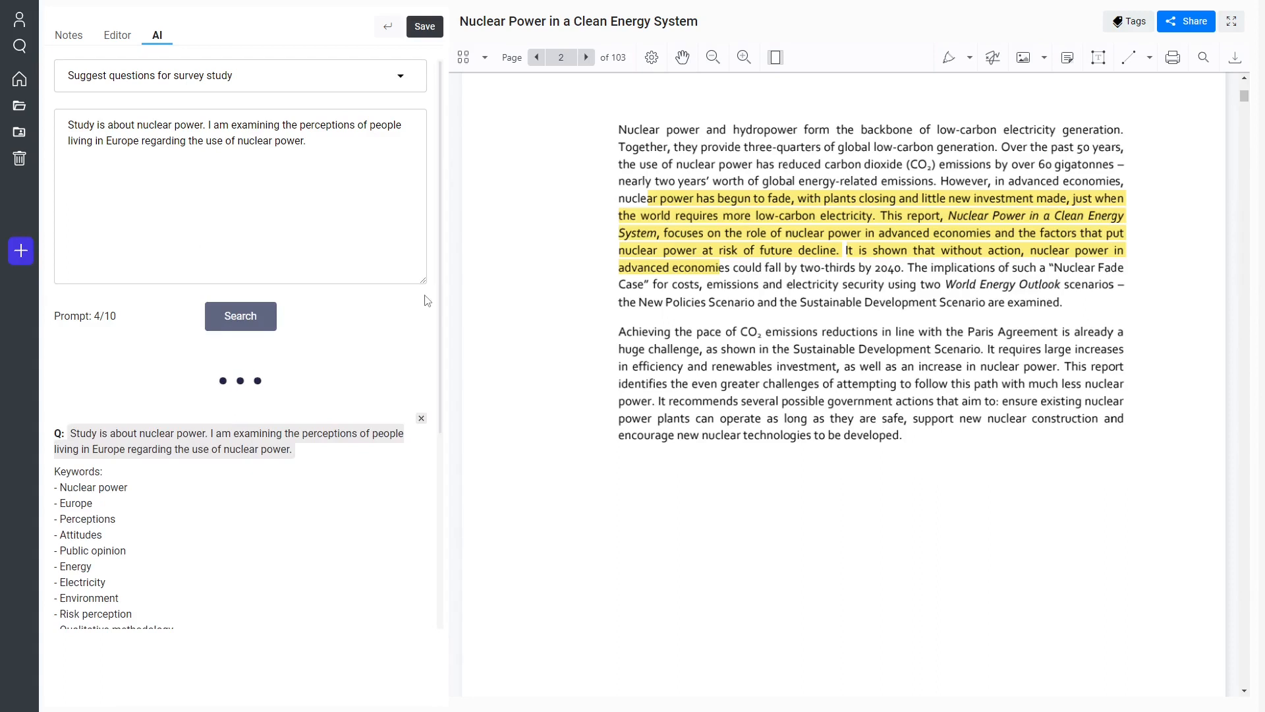
Shrink the height of the prompt text box to make more room for the answers below it.
drag(424, 280, 423, 183)
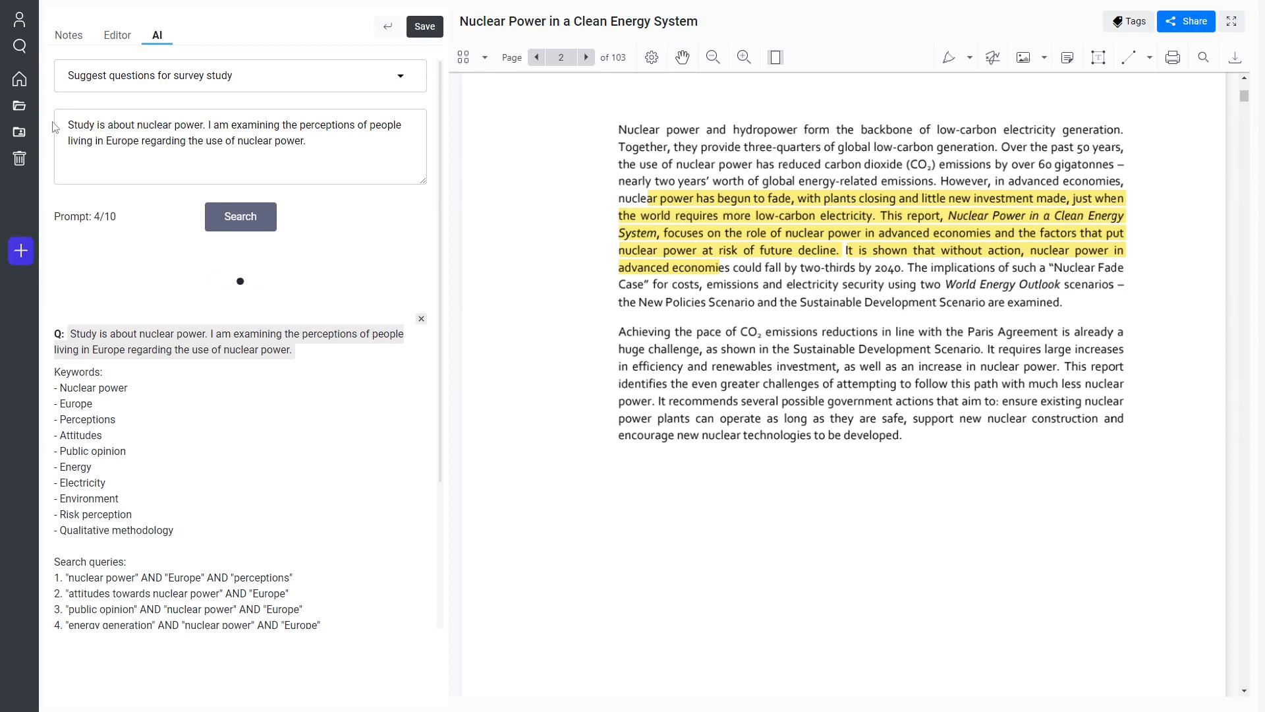
drag(108, 125, 343, 177)
click(343, 177)
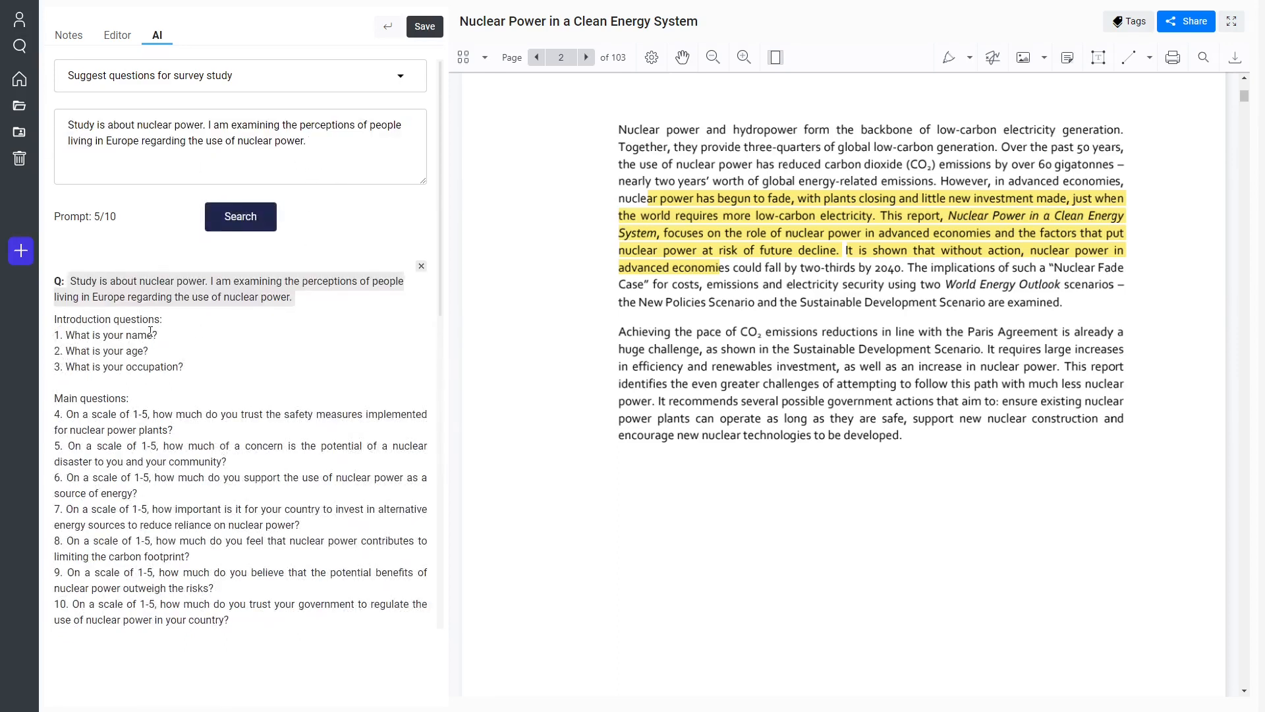
Review the generated survey questions, covering the introduction and main questions, against the study description in the prompt.
scroll(77, 282, down, 1)
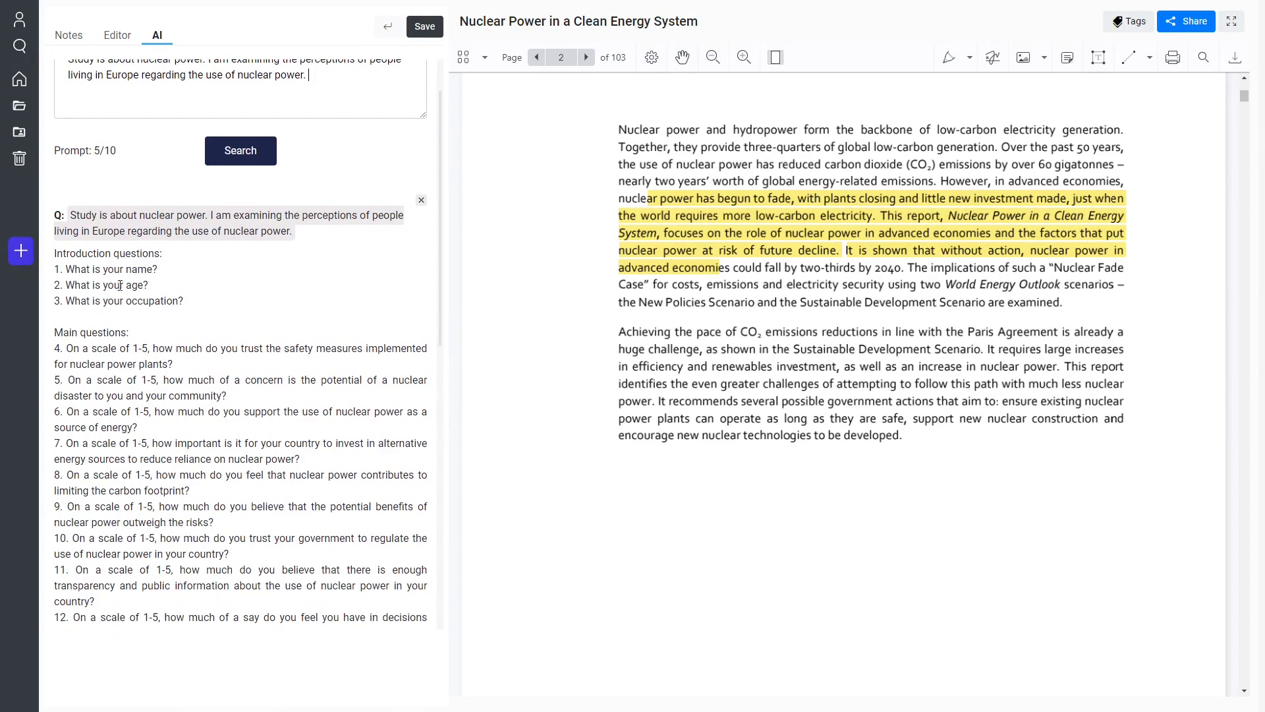
drag(57, 253, 173, 257)
click(141, 274)
scroll(147, 300, down, 3)
scroll(68, 169, up, 2)
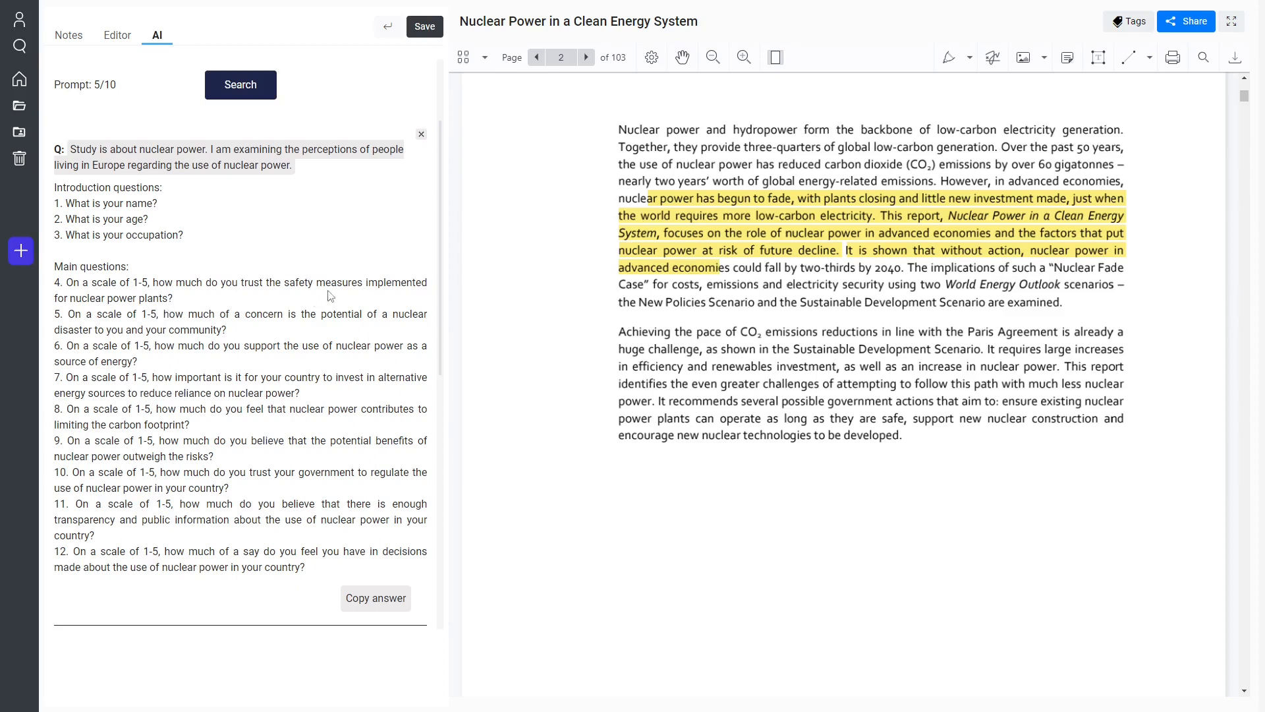
scroll(325, 296, up, 2)
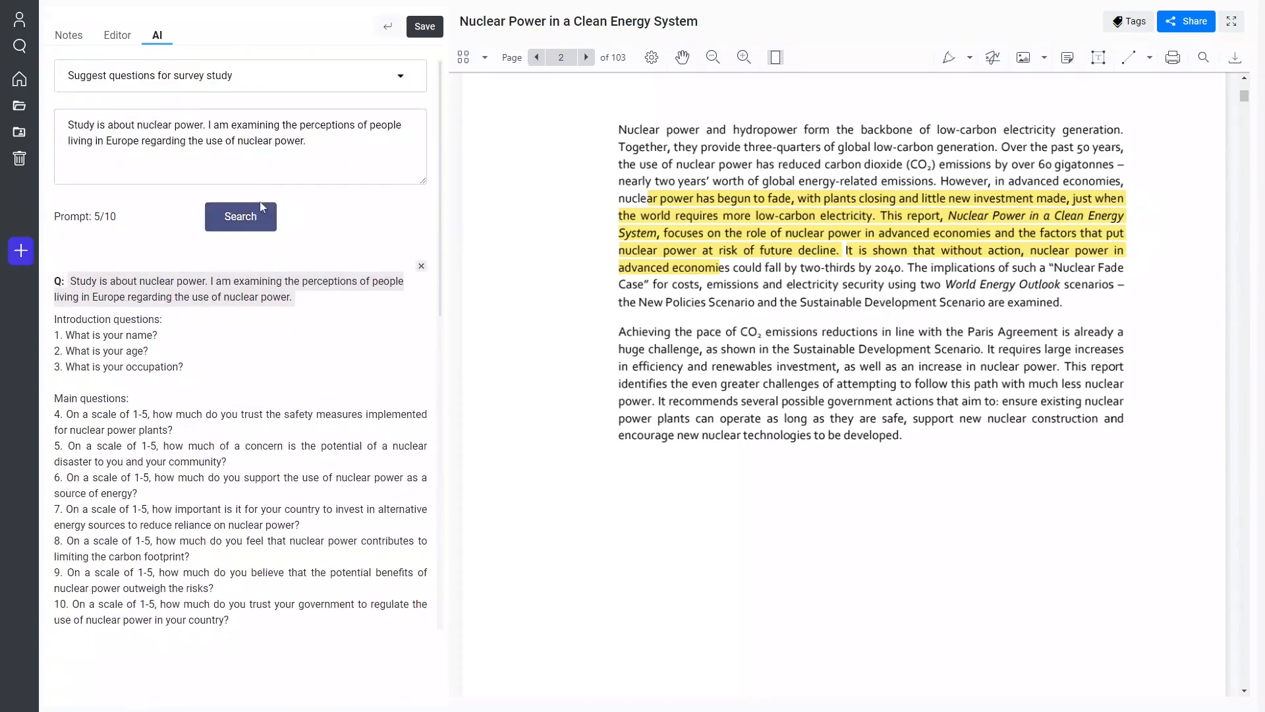
drag(369, 141, 23, 127)
click(176, 127)
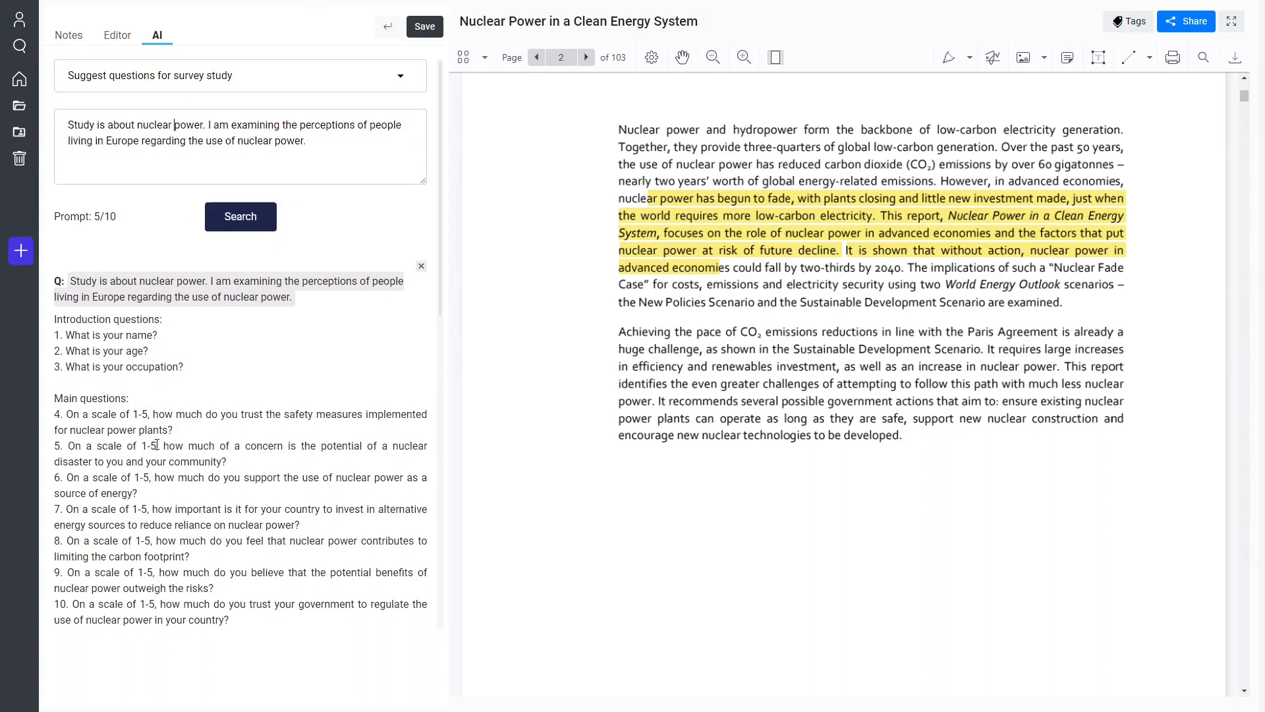
scroll(158, 445, down, 1)
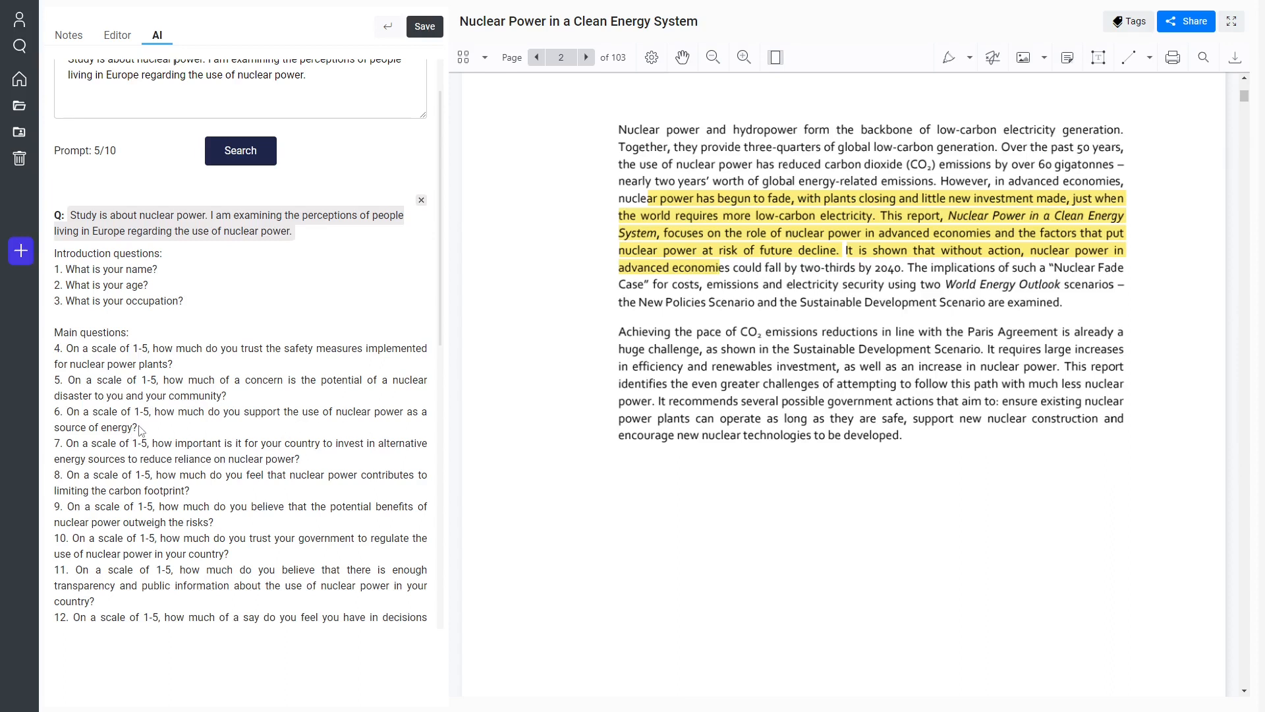
scroll(158, 429, down, 5)
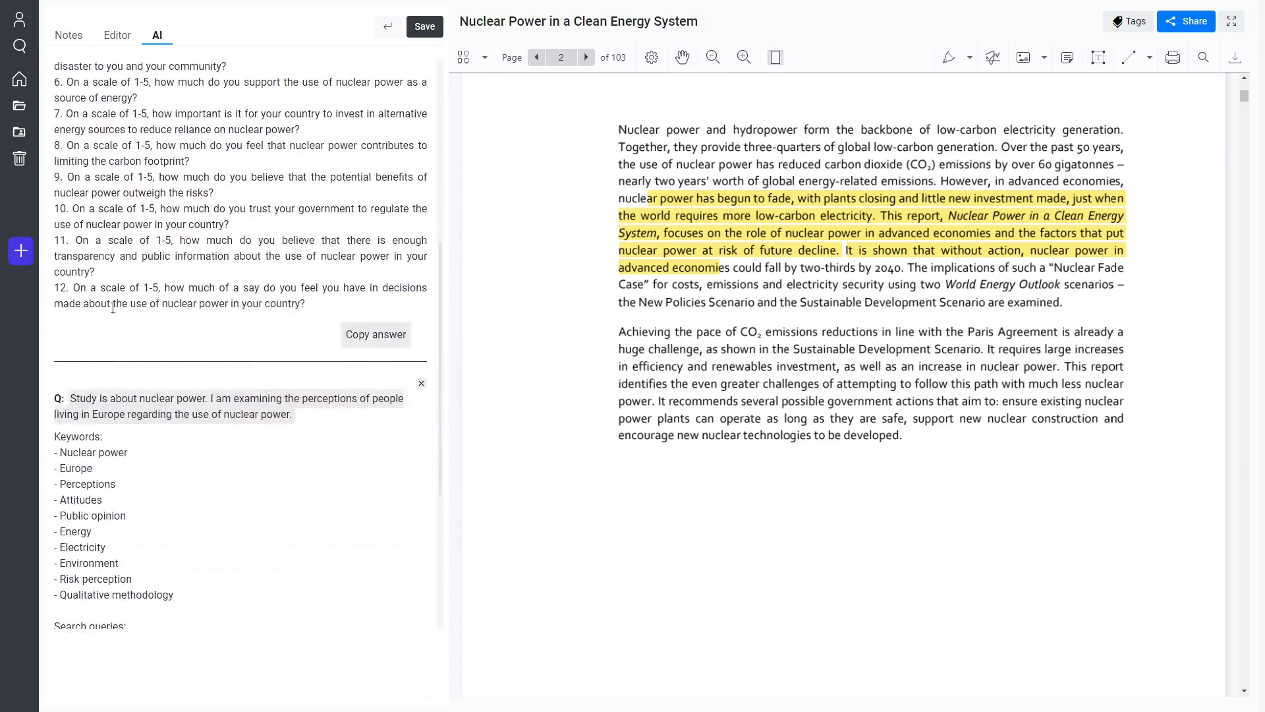
Set the prompt template to "Suggest questions for interview study" and submit the same nuclear power study description.
scroll(113, 308, up, 4)
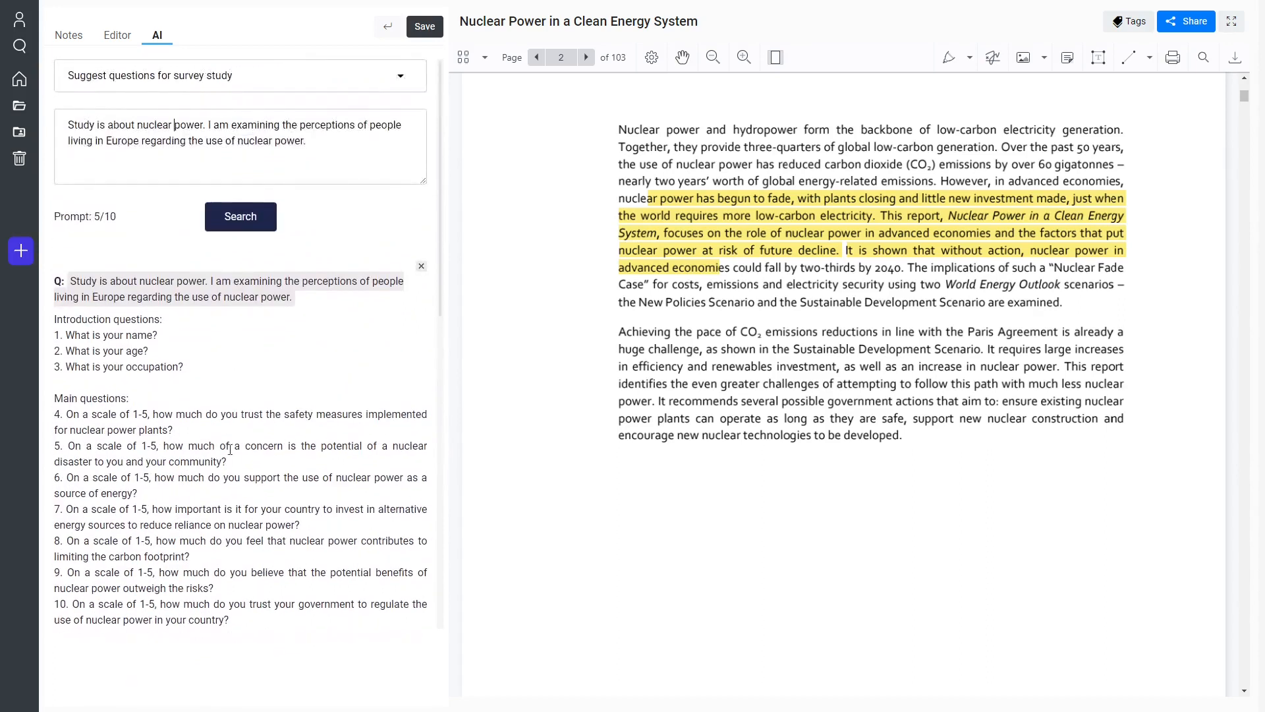
click(133, 79)
click(172, 248)
click(252, 223)
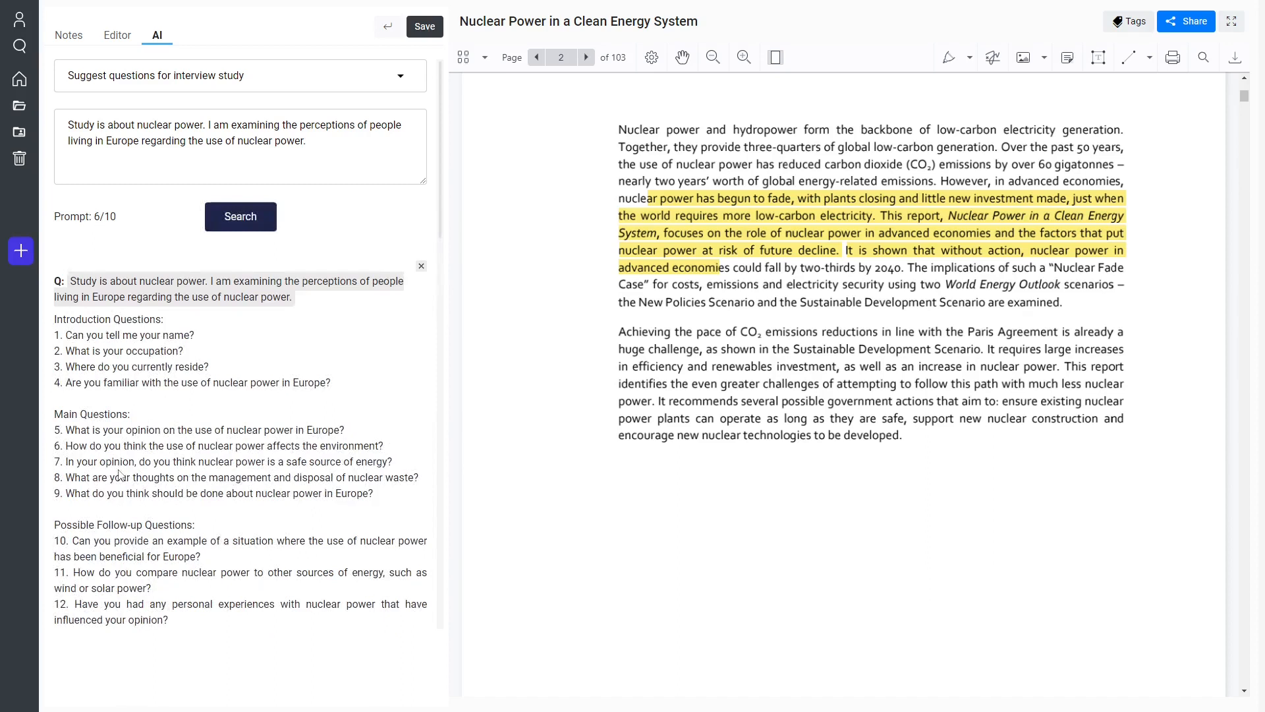
Review the generated interview questions, including the introduction, main, possible follow-up and final questions, against the study description.
scroll(87, 251, down, 1)
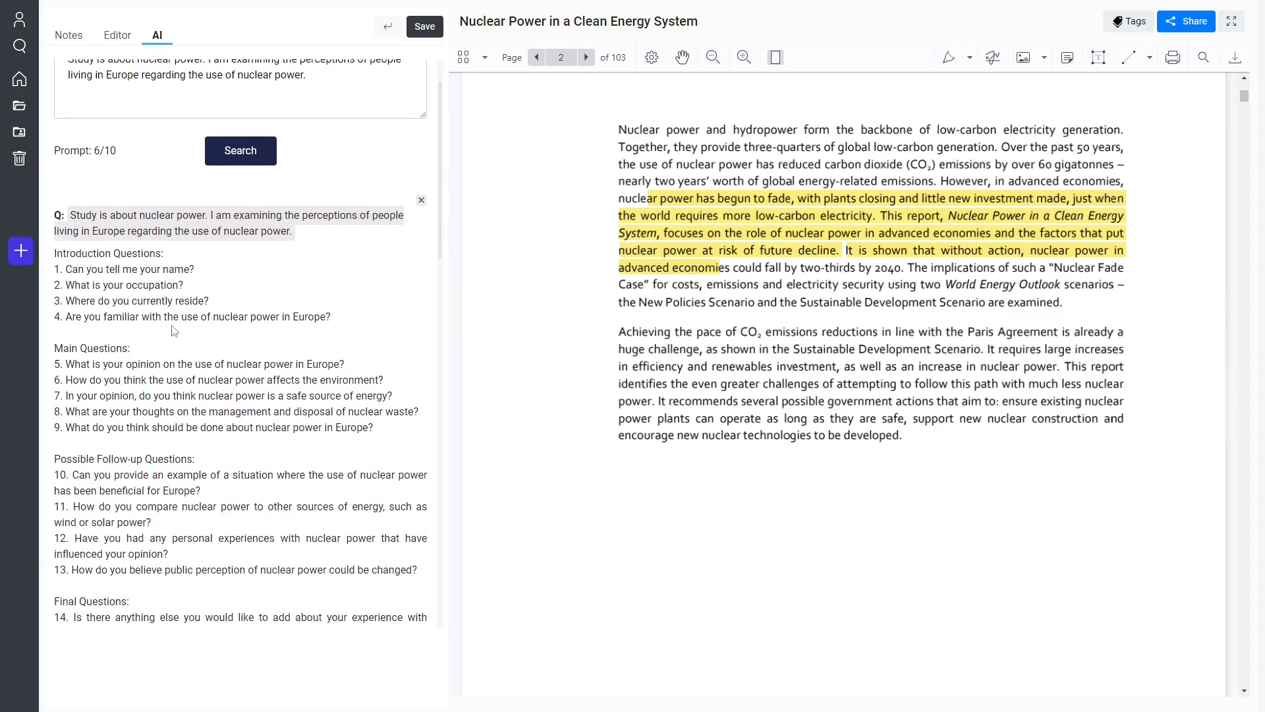
drag(331, 318, 61, 321)
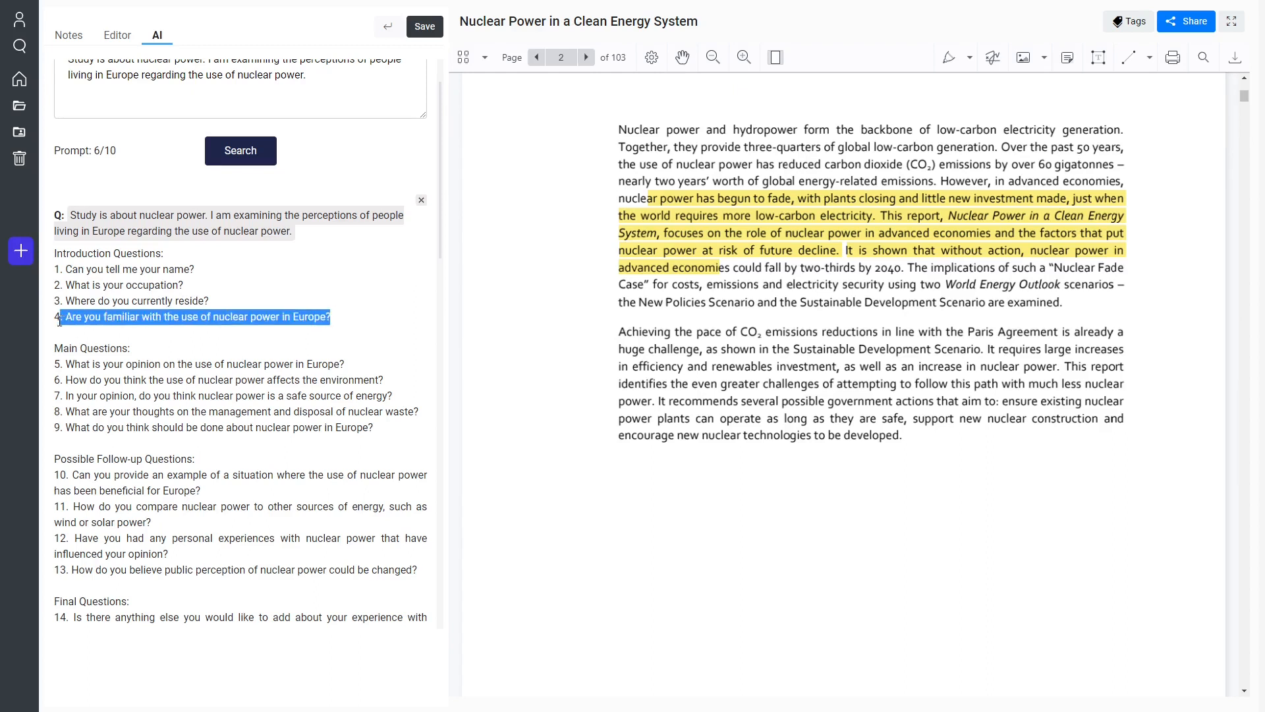
click(70, 321)
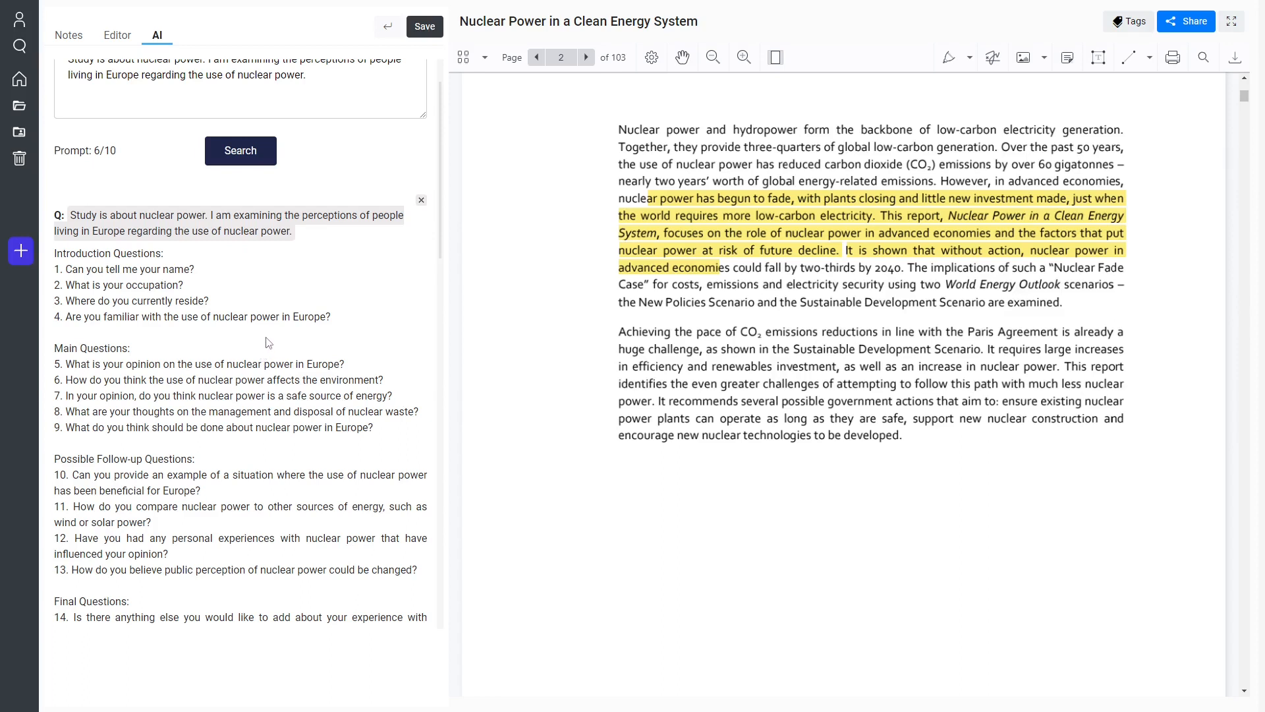
scroll(267, 330, down, 3)
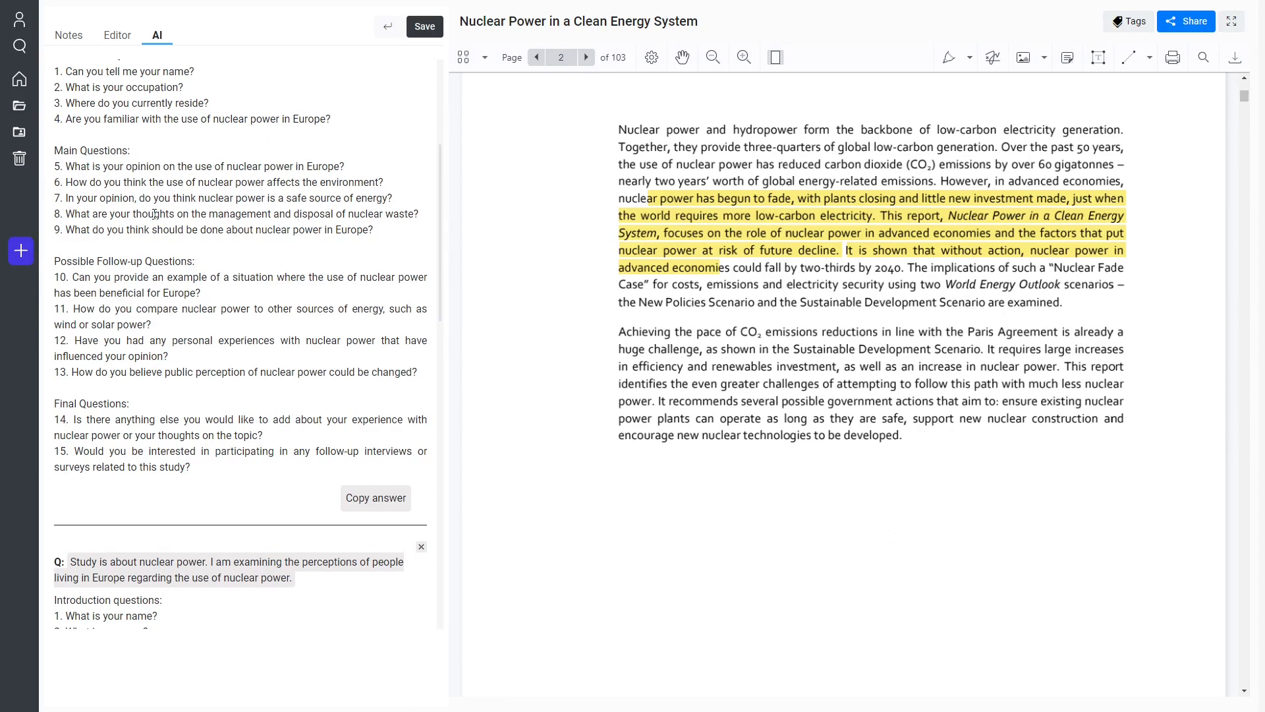
triple_click(71, 257)
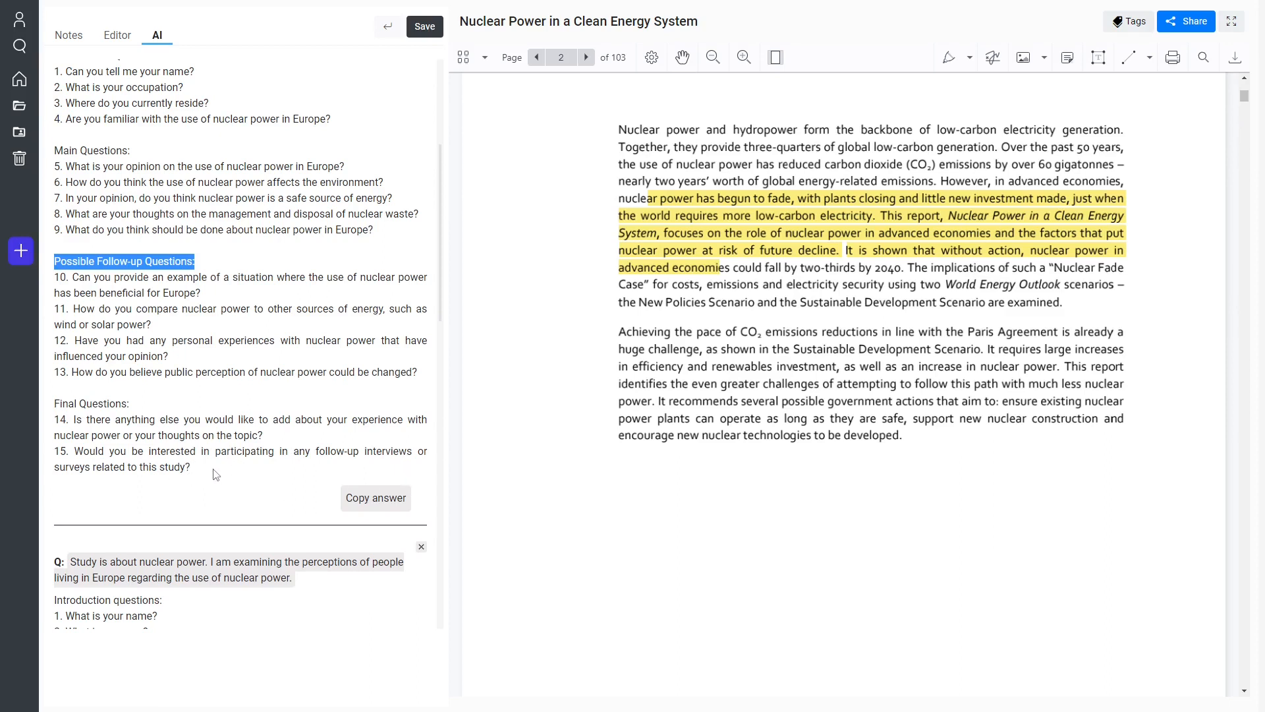
scroll(215, 474, up, 2)
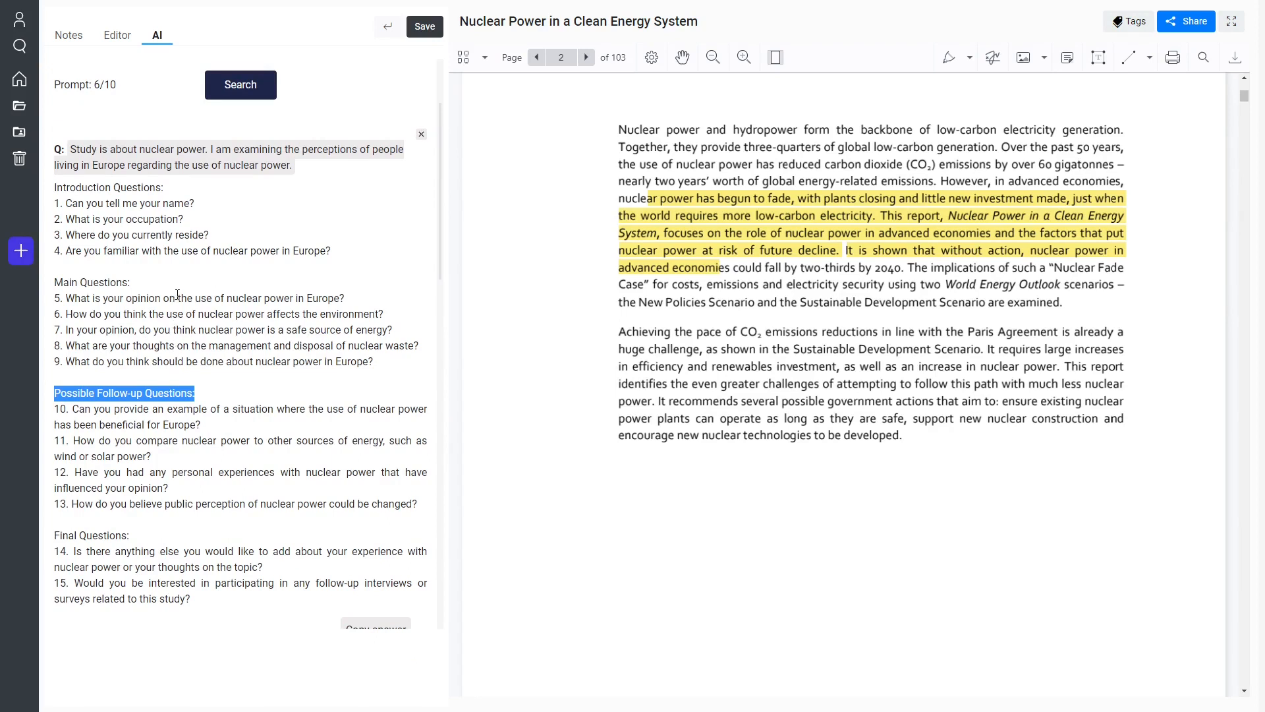
scroll(178, 298, up, 2)
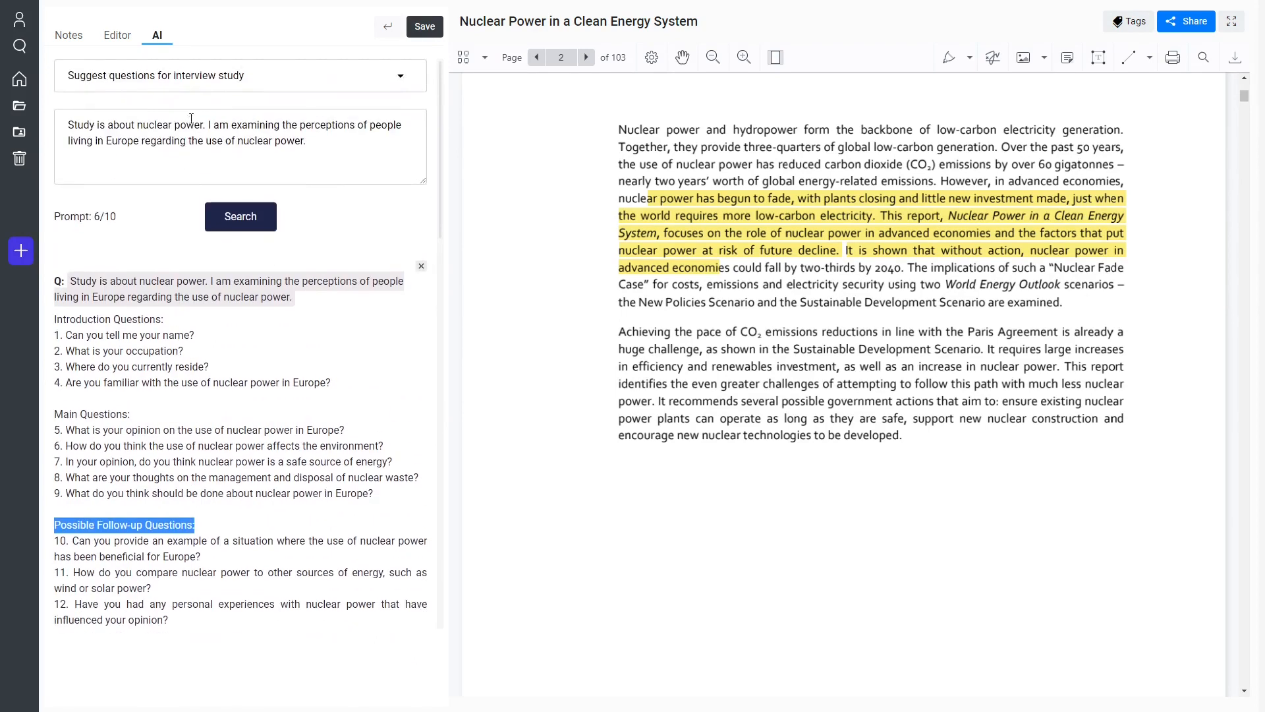
drag(294, 146, 20, 108)
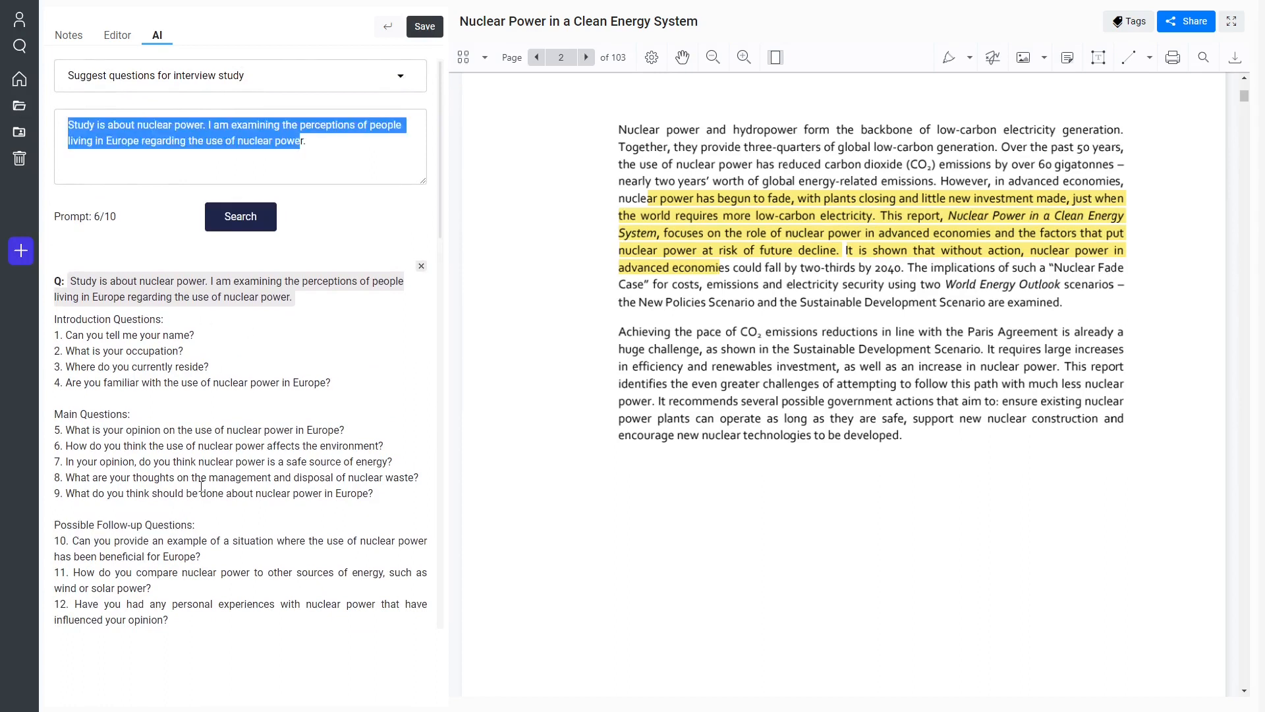
Set the prompt template to "Write anything" and select the whole study description in the prompt.
click(239, 77)
scroll(245, 226, down, 2)
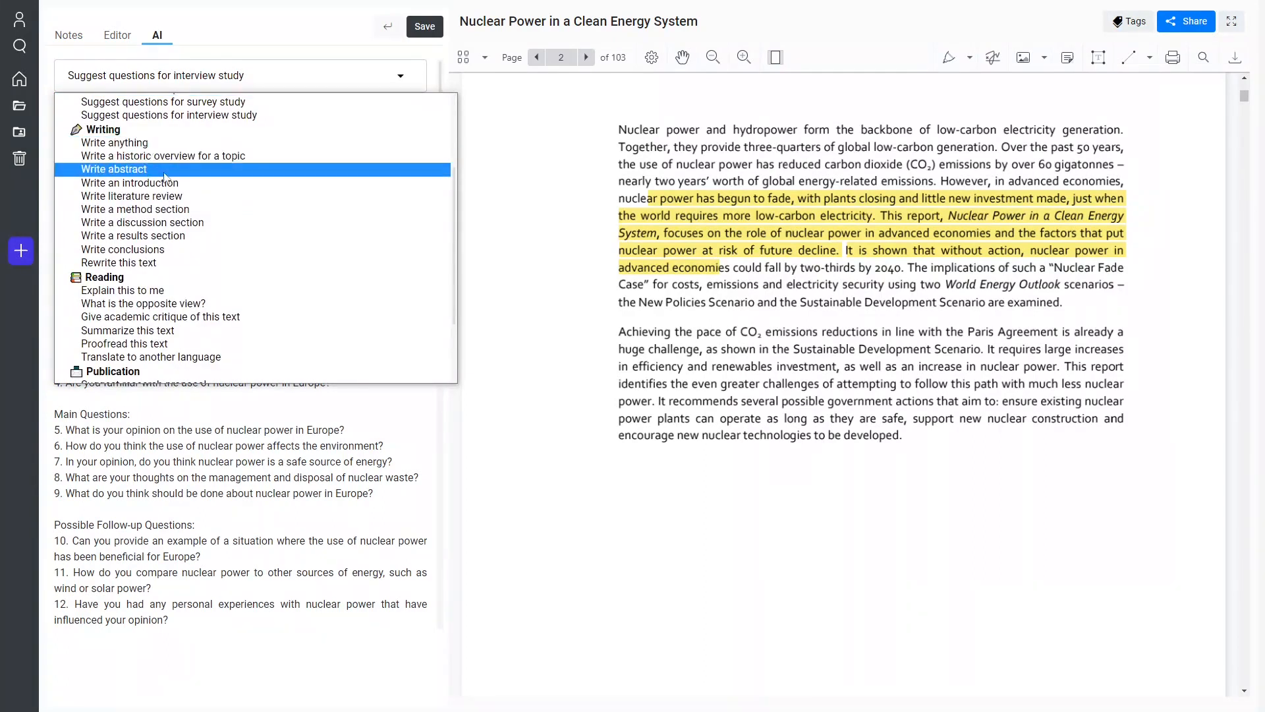
click(140, 143)
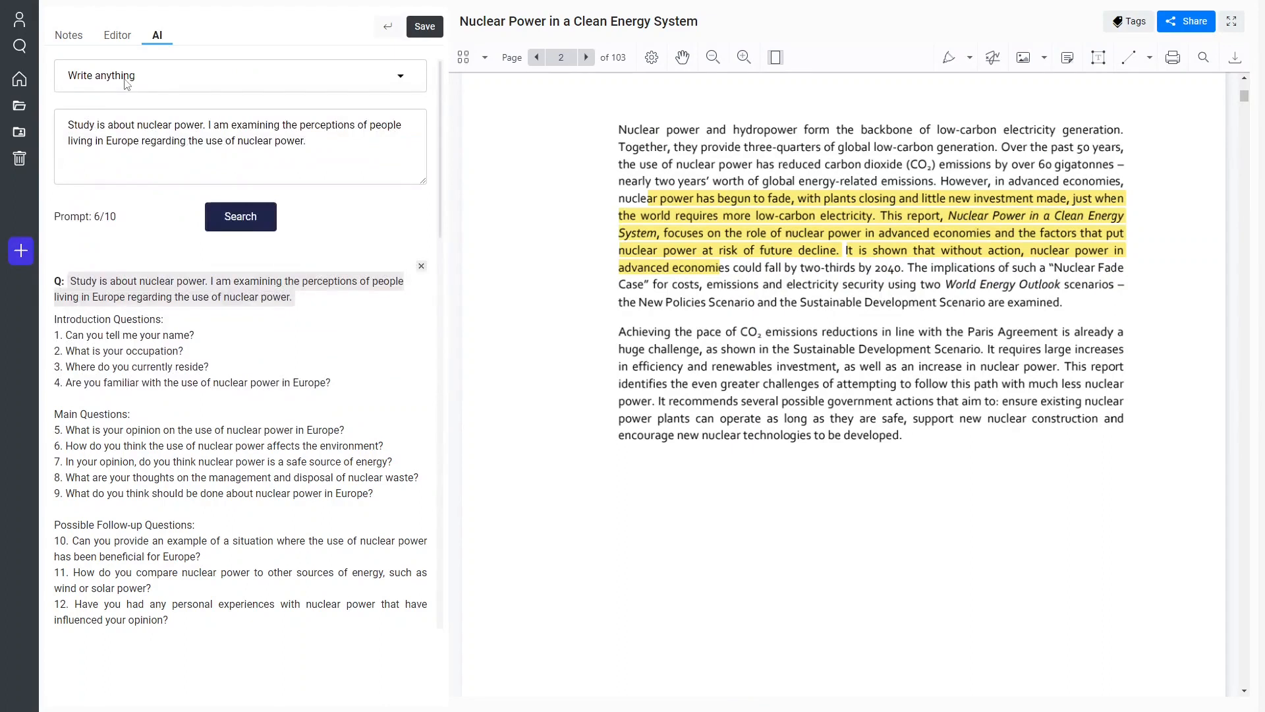
drag(321, 147, 26, 89)
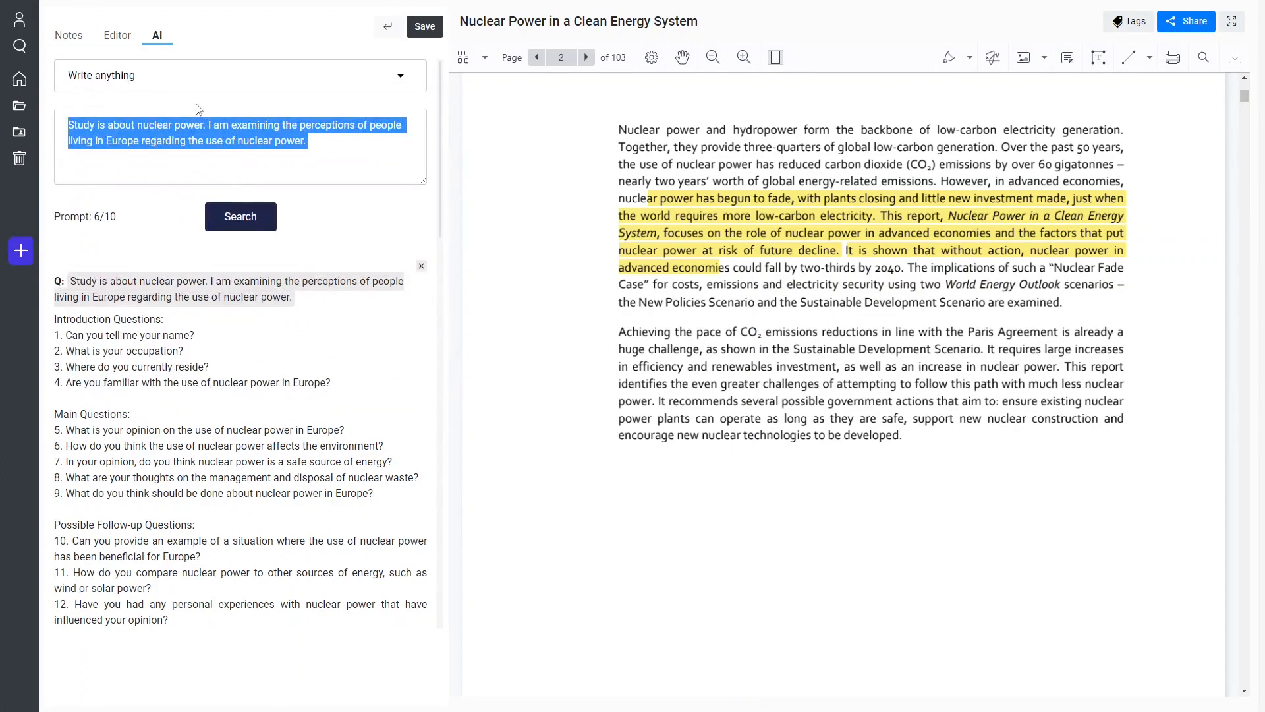
Set the prompt template to "Write a historic overview for a topic" from the Writing group.
click(200, 85)
scroll(220, 314, down, 2)
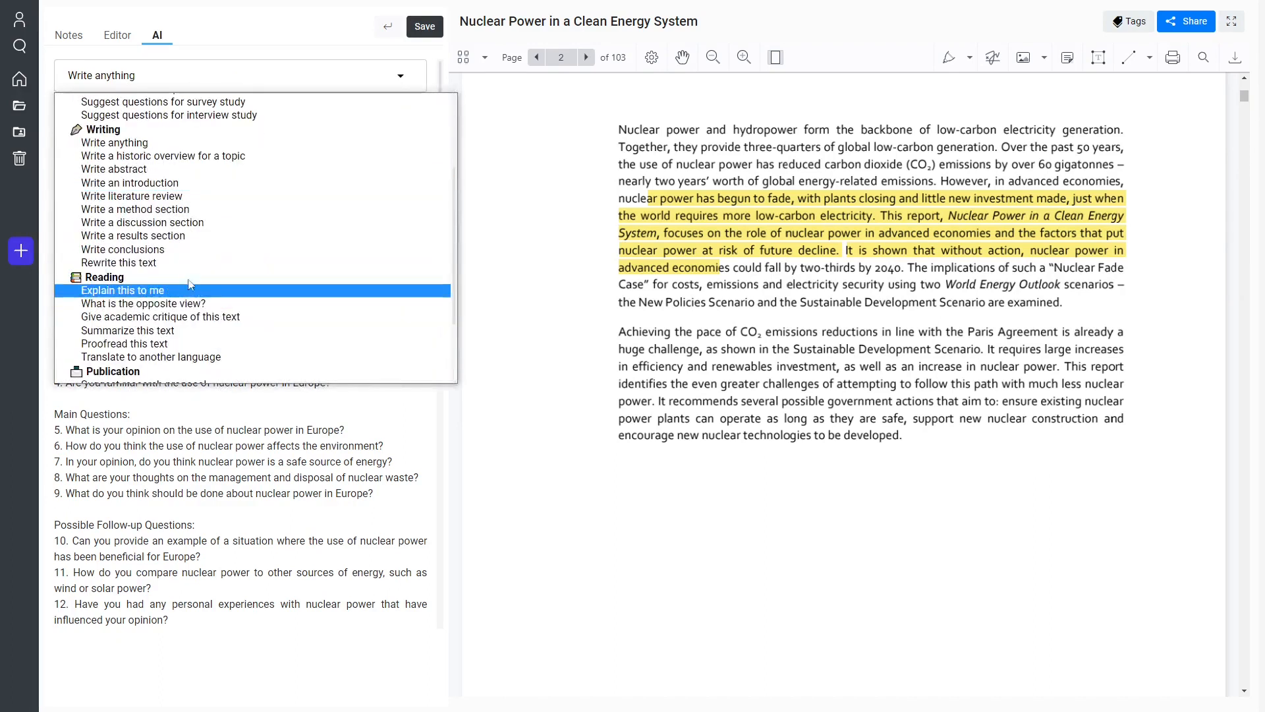
click(164, 156)
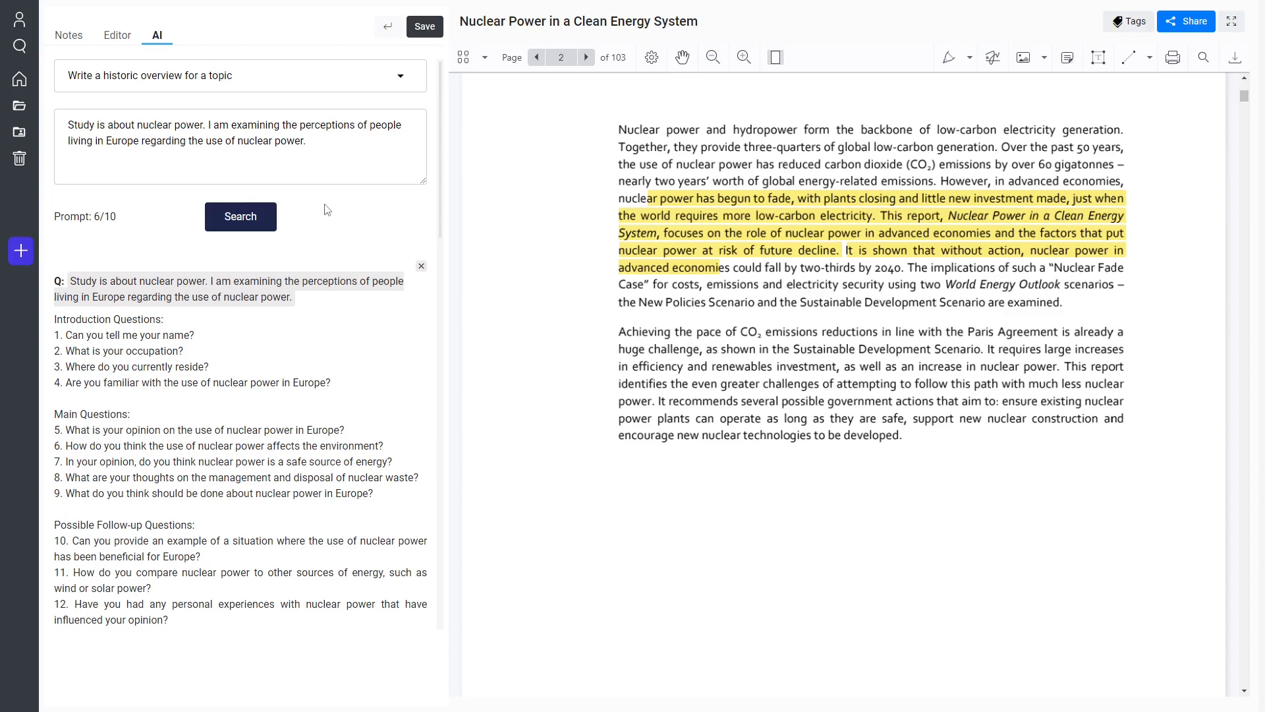
Append "Focus on developments in the recent decades." to the study description and submit the prompt.
key(ctrl+a)
click(385, 163)
text(F)
text(ocus on devel)
text(opments in the rec)
text(ent decades.)
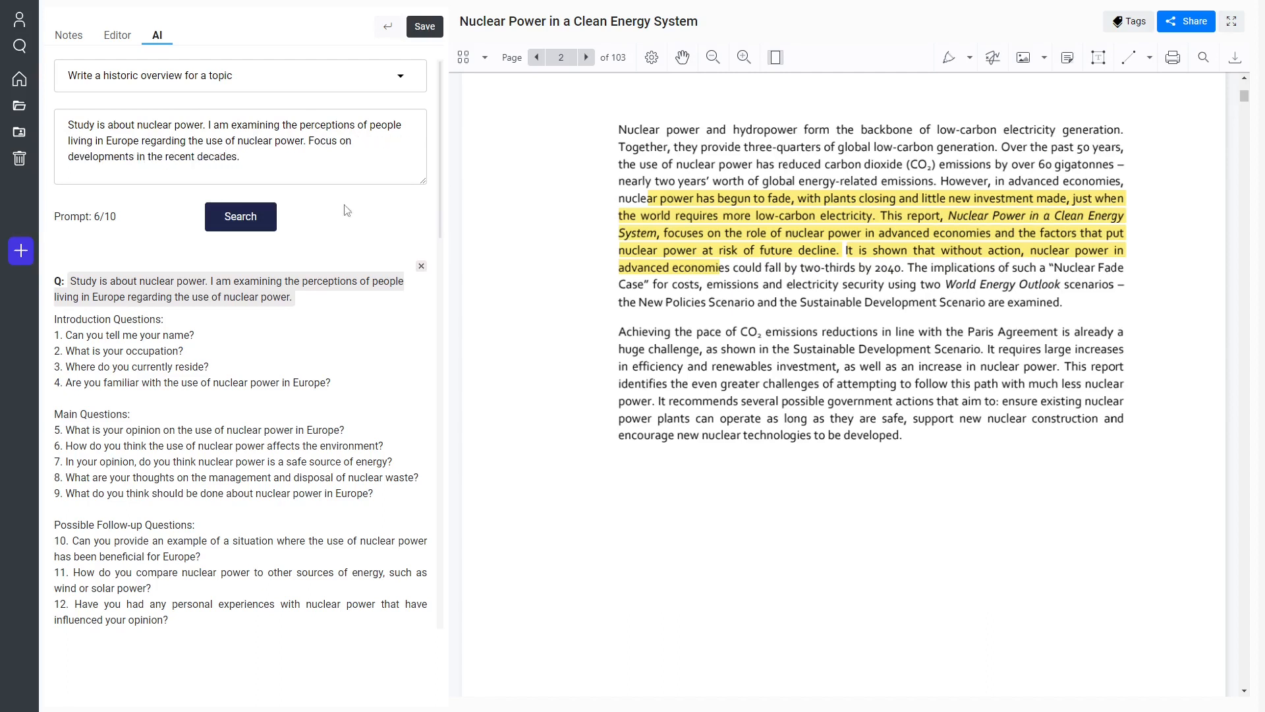
click(242, 217)
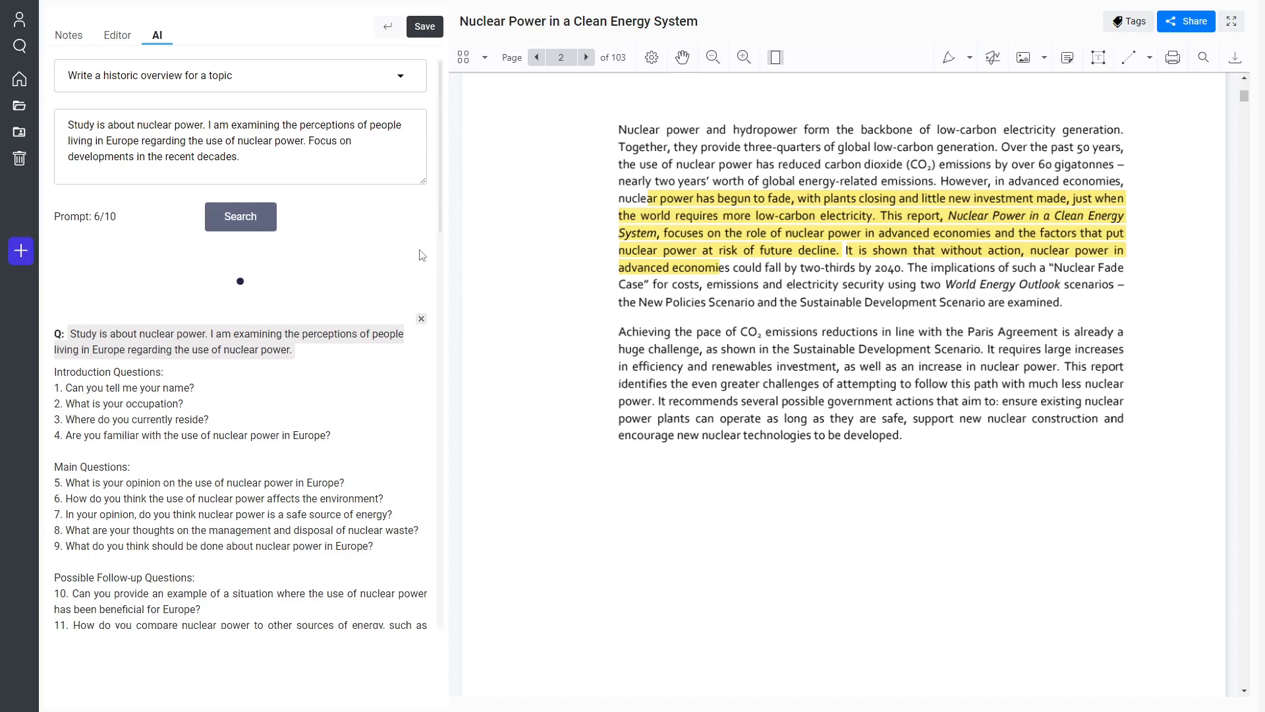
Go to the Foreword on page 3 of the document and show the list of annotations.
scroll(662, 275, up, 4)
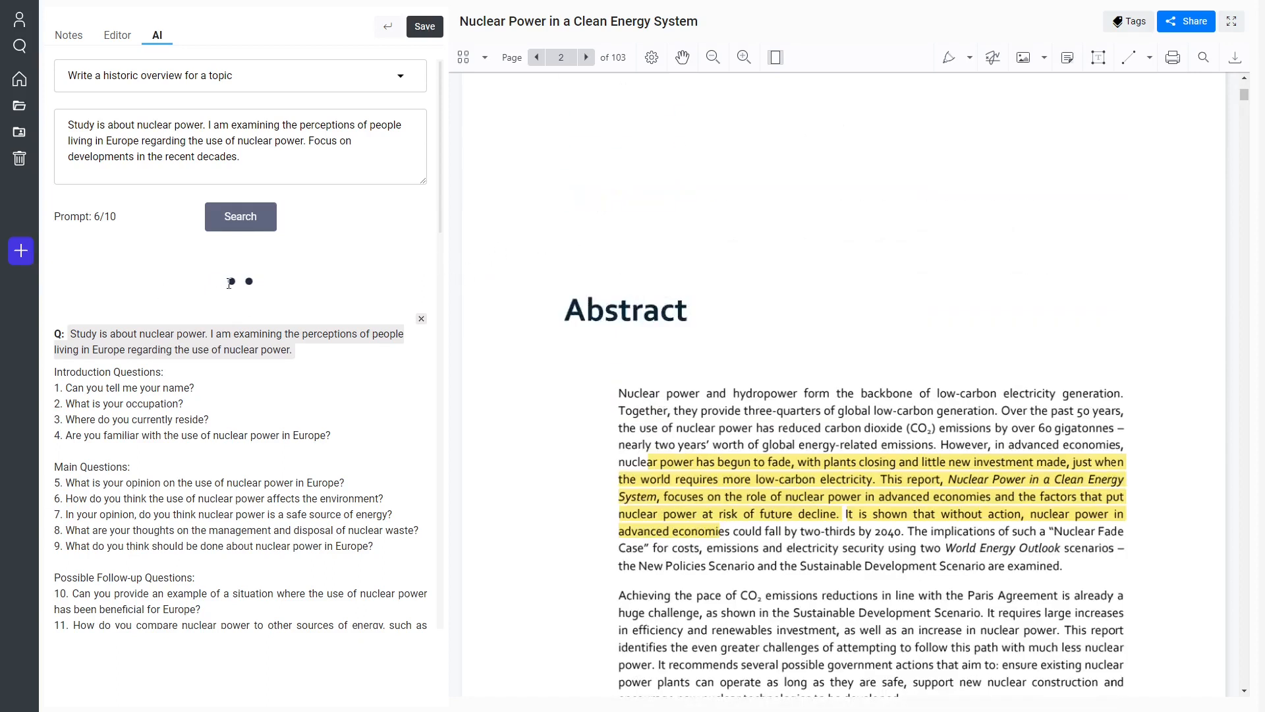
scroll(642, 293, down, 4)
scroll(763, 326, down, 12)
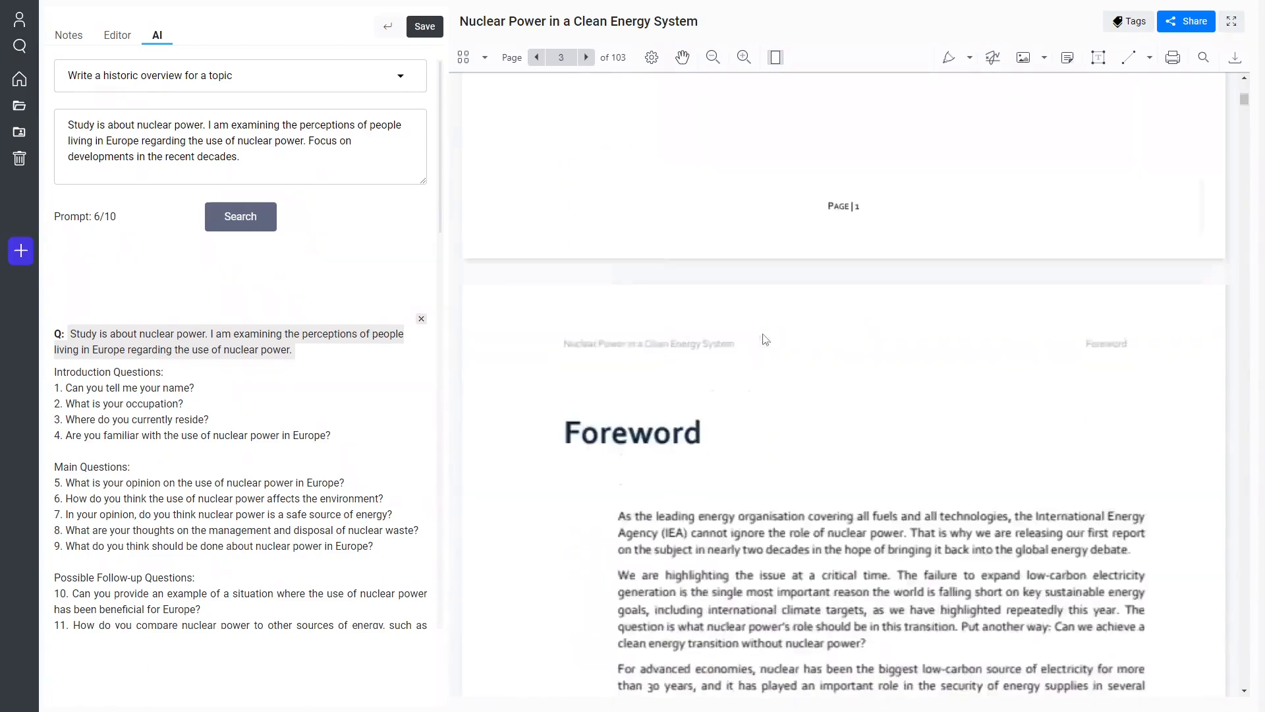
scroll(888, 333, down, 4)
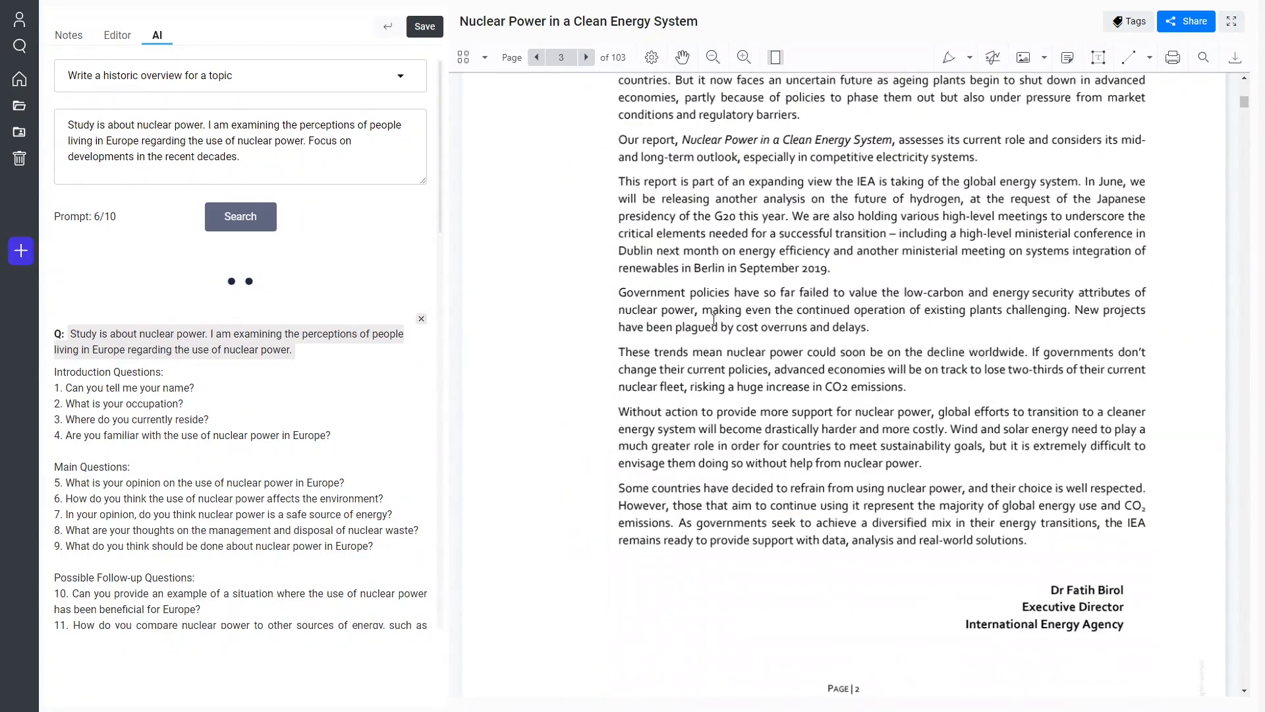
click(484, 58)
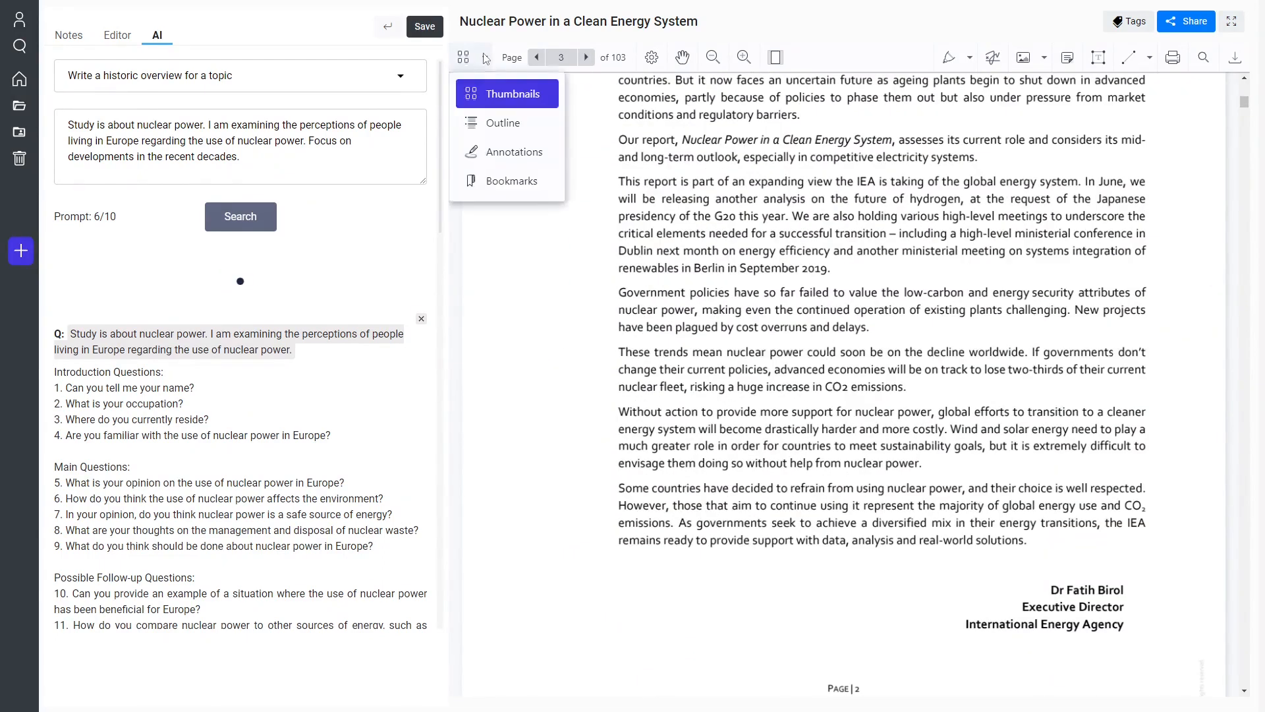
click(513, 151)
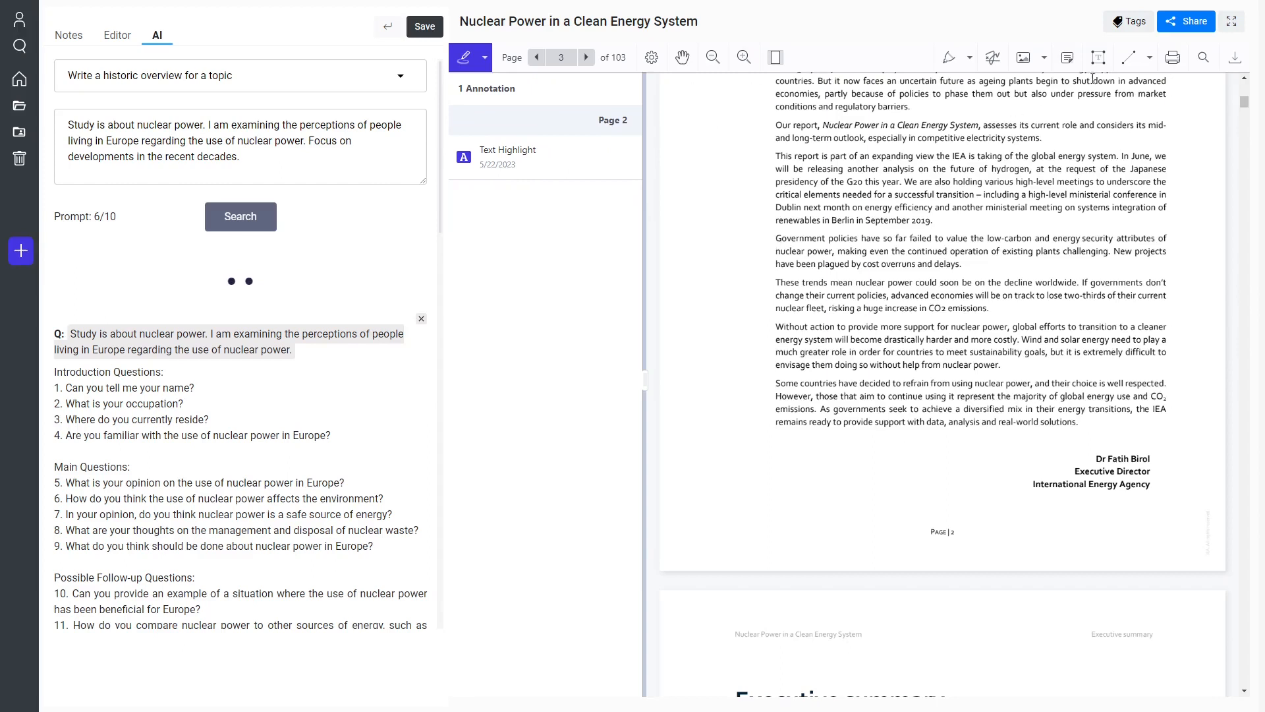
Add a note reading "Look into this for my conf paper." beside the Foreword paragraph starting "Government policies have so far failed".
click(1067, 57)
click(764, 247)
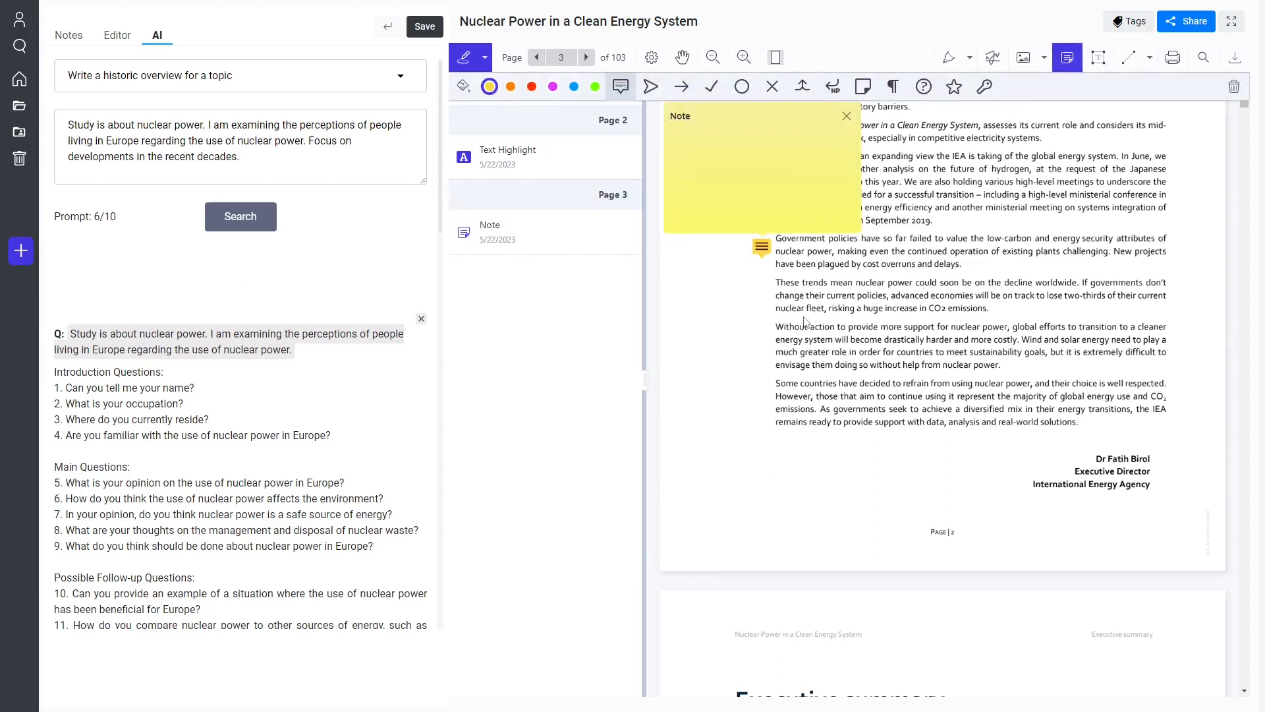
text(Look into this for my conf paper.)
click(806, 323)
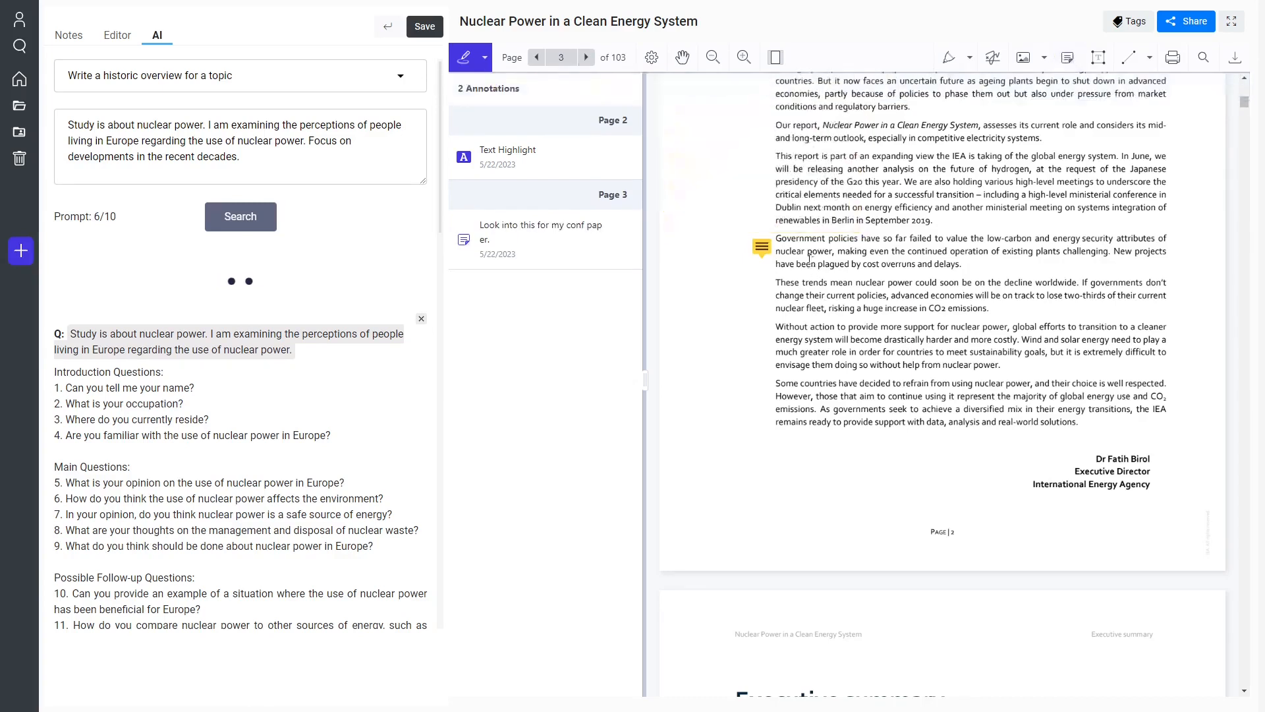
Highlight the whole Foreword paragraph starting "Government policies have so far failed" in yellow and select the highlight.
mouse_move(778, 237)
mouse_down()
mouse_move(1021, 264)
mouse_move(969, 267)
mouse_up()
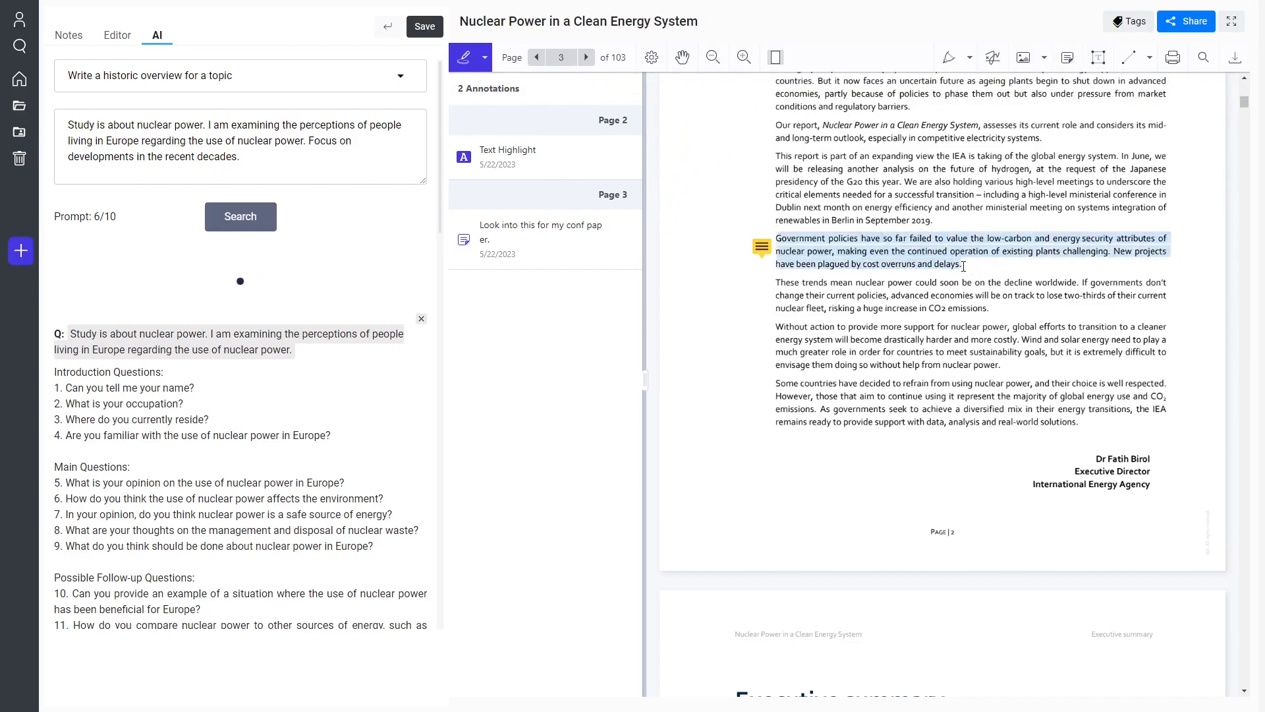
click(934, 221)
click(868, 256)
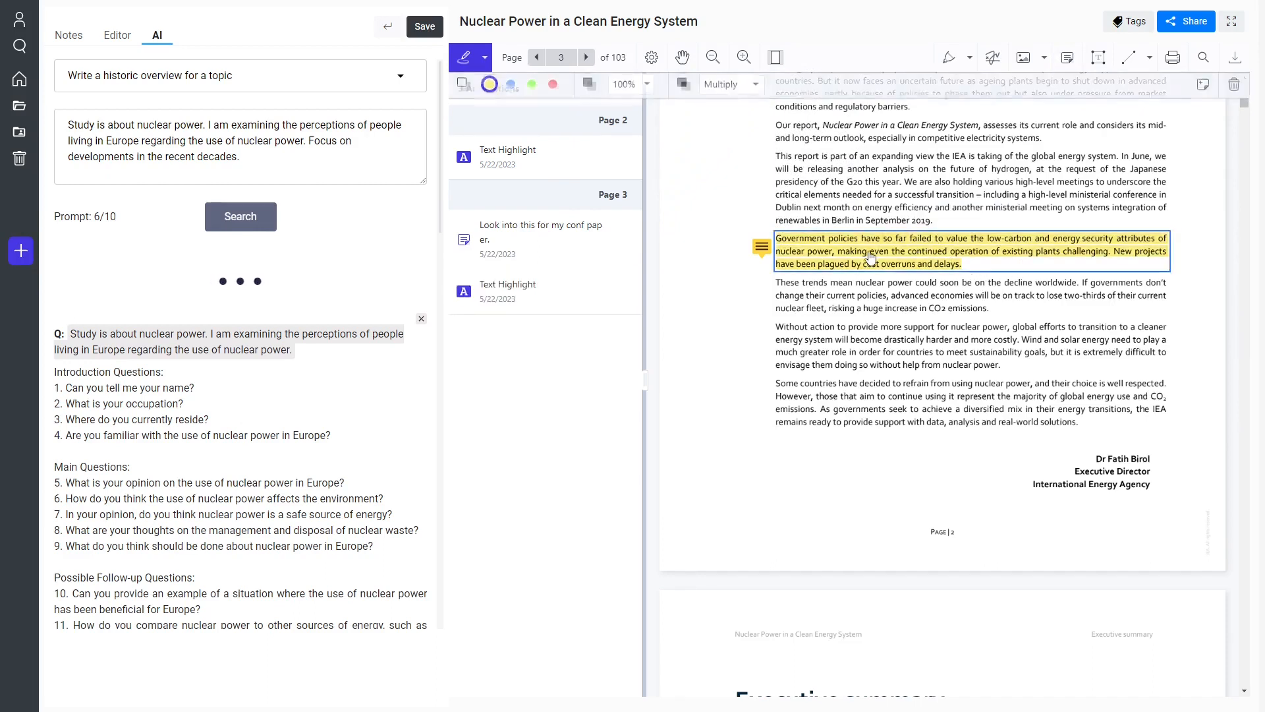
Recolour the highlight on the "Government policies" paragraph and its note green, and change the note's icon to a checkmark.
click(532, 88)
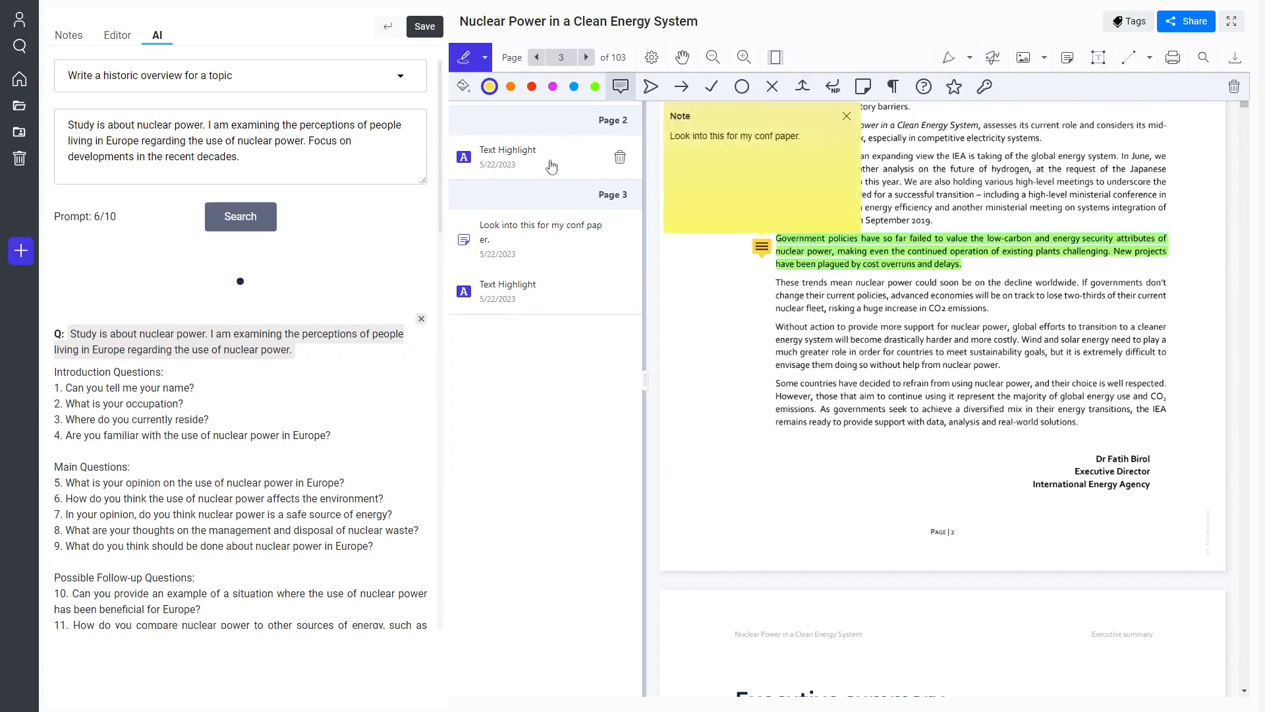
click(595, 86)
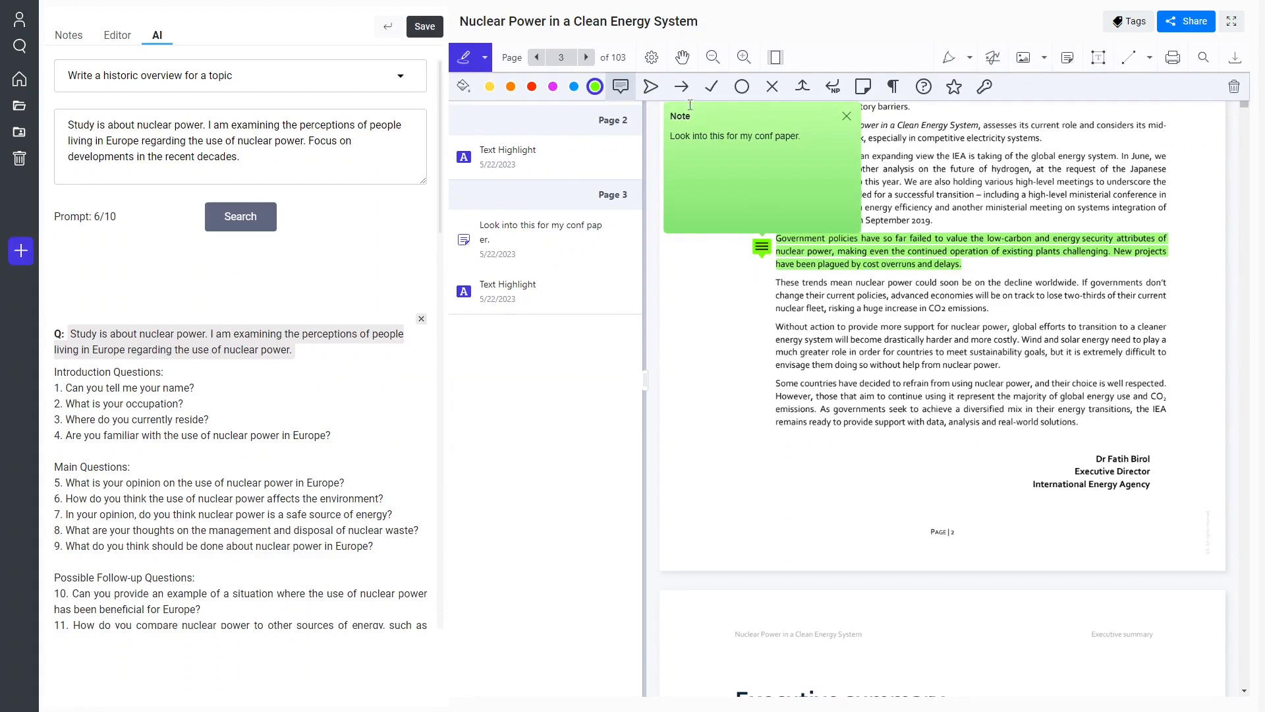
click(711, 87)
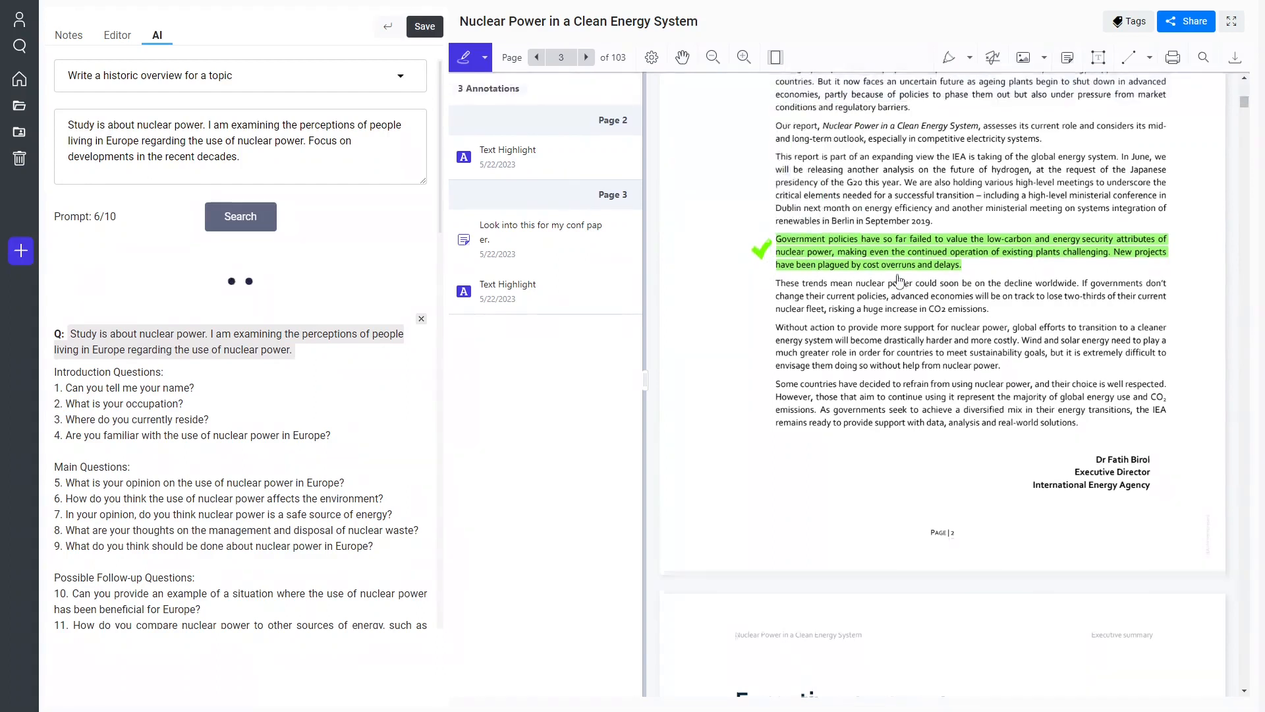
Strike through the Foreword paragraph starting "For advanced economies, nuclear has been the biggest low-carbon source" in red.
scroll(734, 272, up, 2)
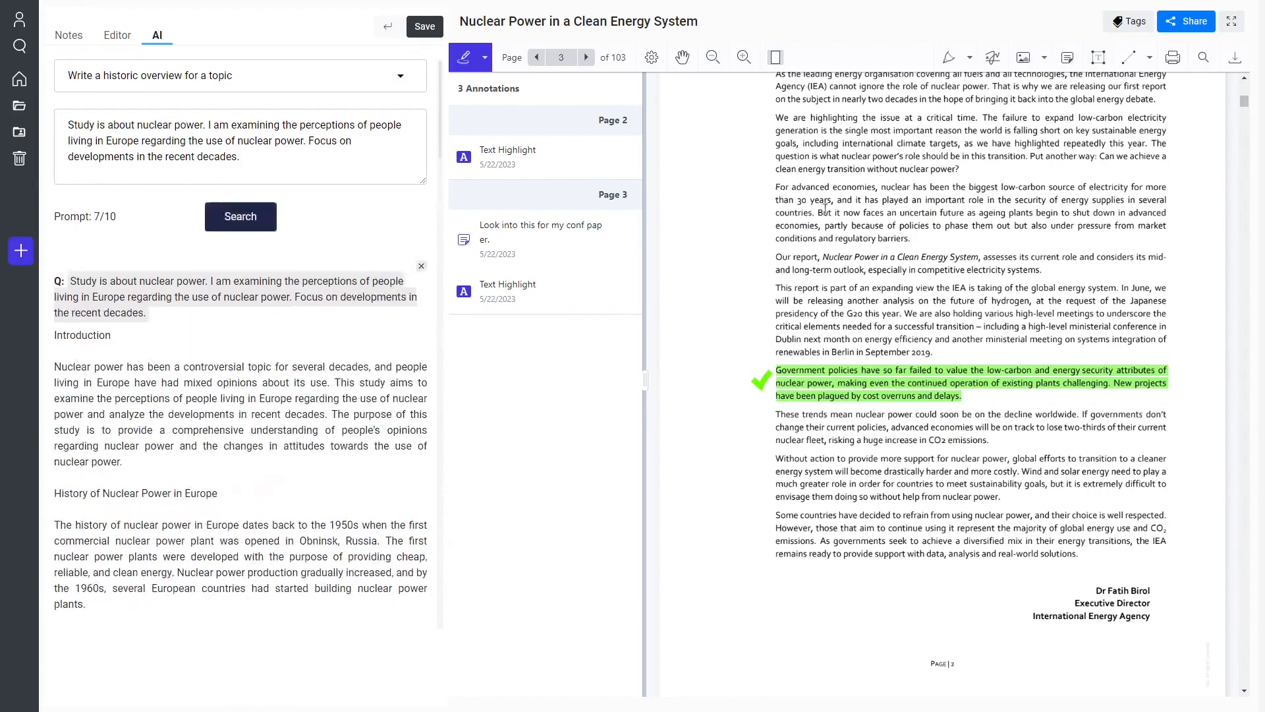
mouse_move(776, 189)
mouse_down()
mouse_move(989, 214)
mouse_move(887, 238)
mouse_up()
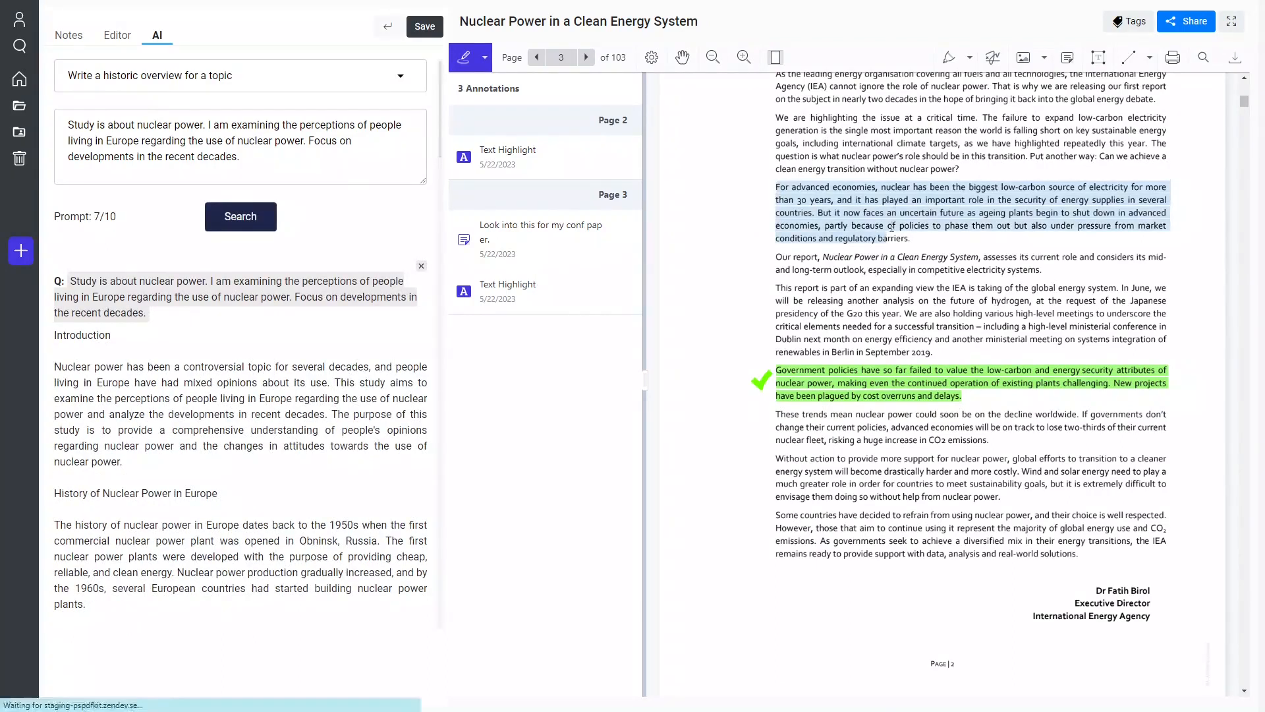
click(950, 174)
scroll(956, 400, down, 7)
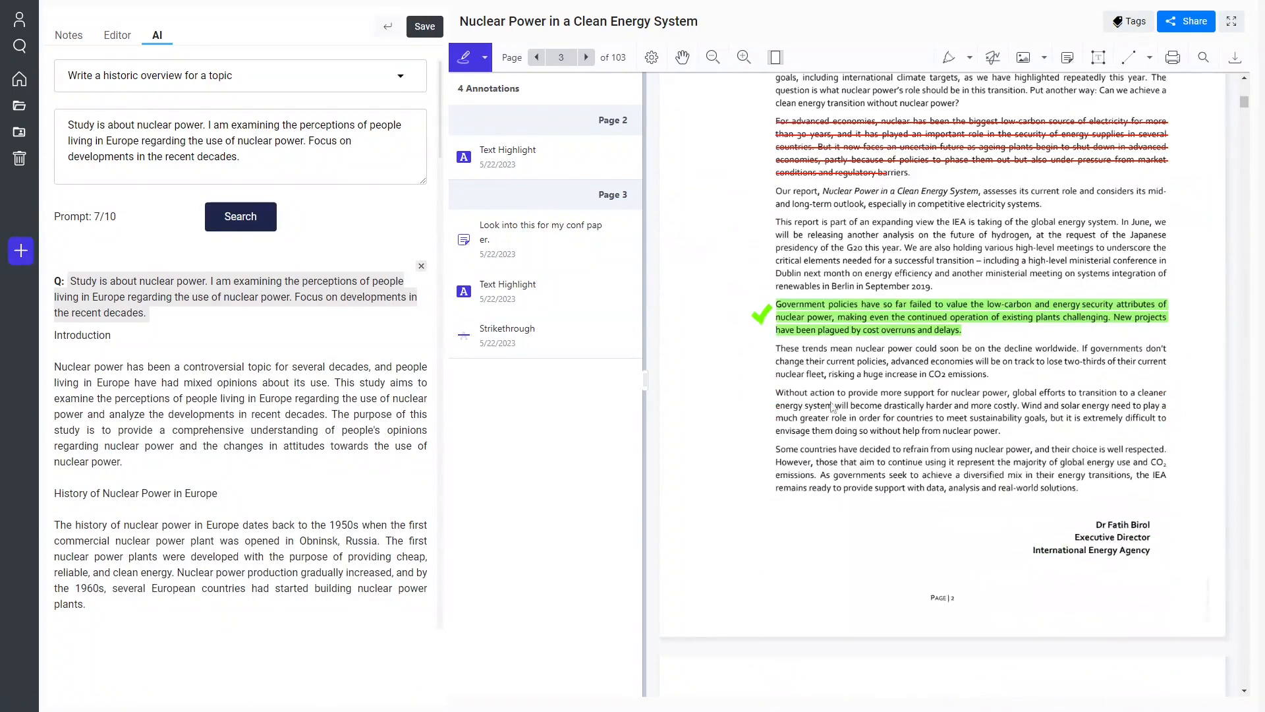
Visit the page 2 highlight, the page 3 note and the strikethrough from the annotation list, and hide the list.
click(527, 173)
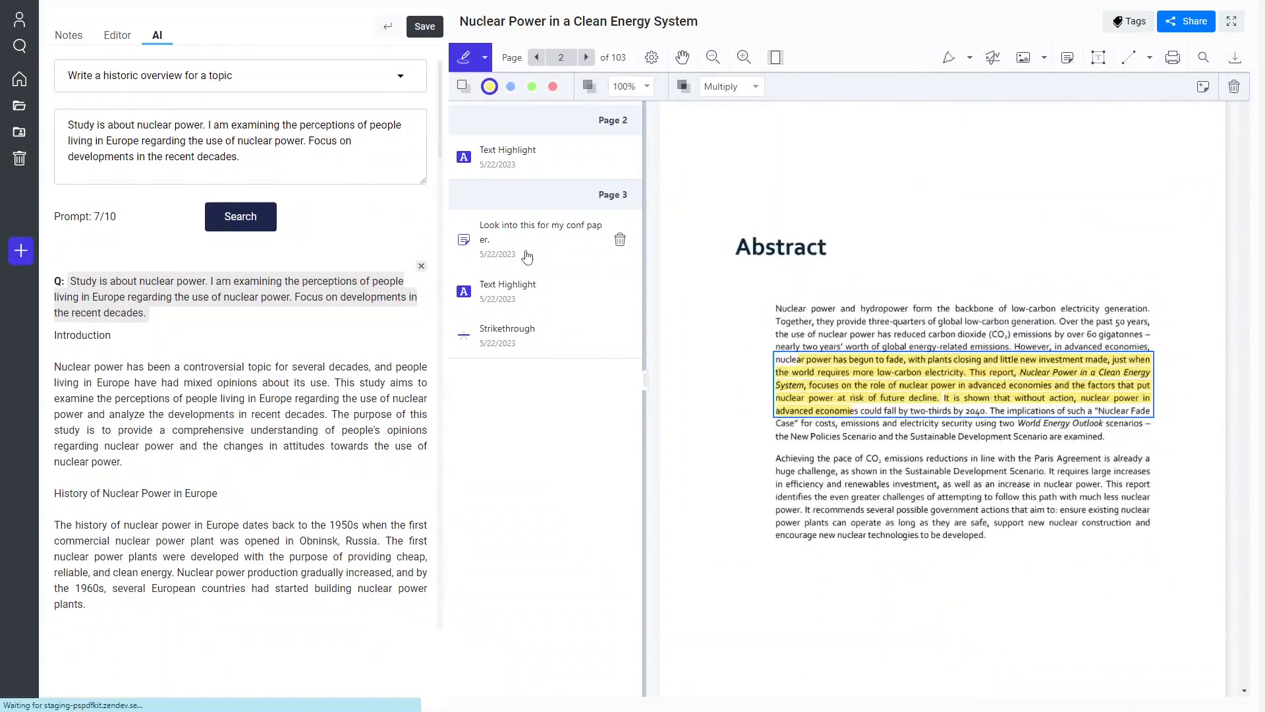
click(527, 237)
click(536, 325)
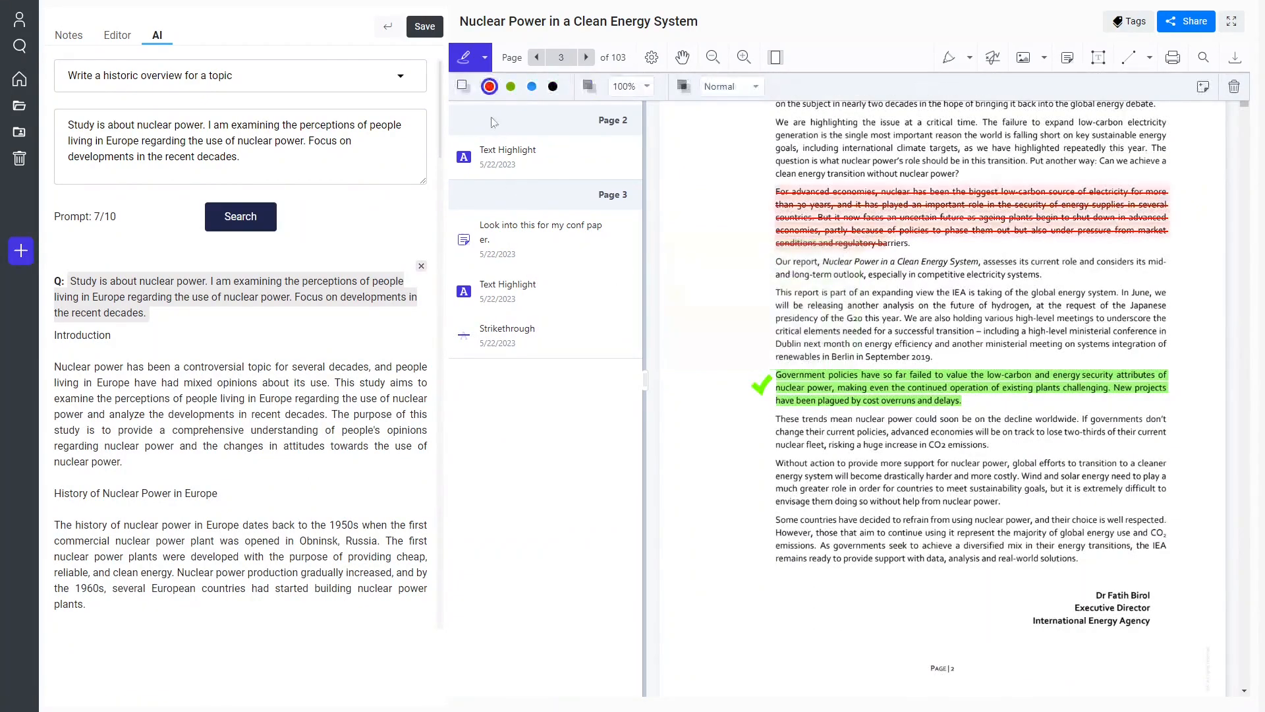
click(464, 57)
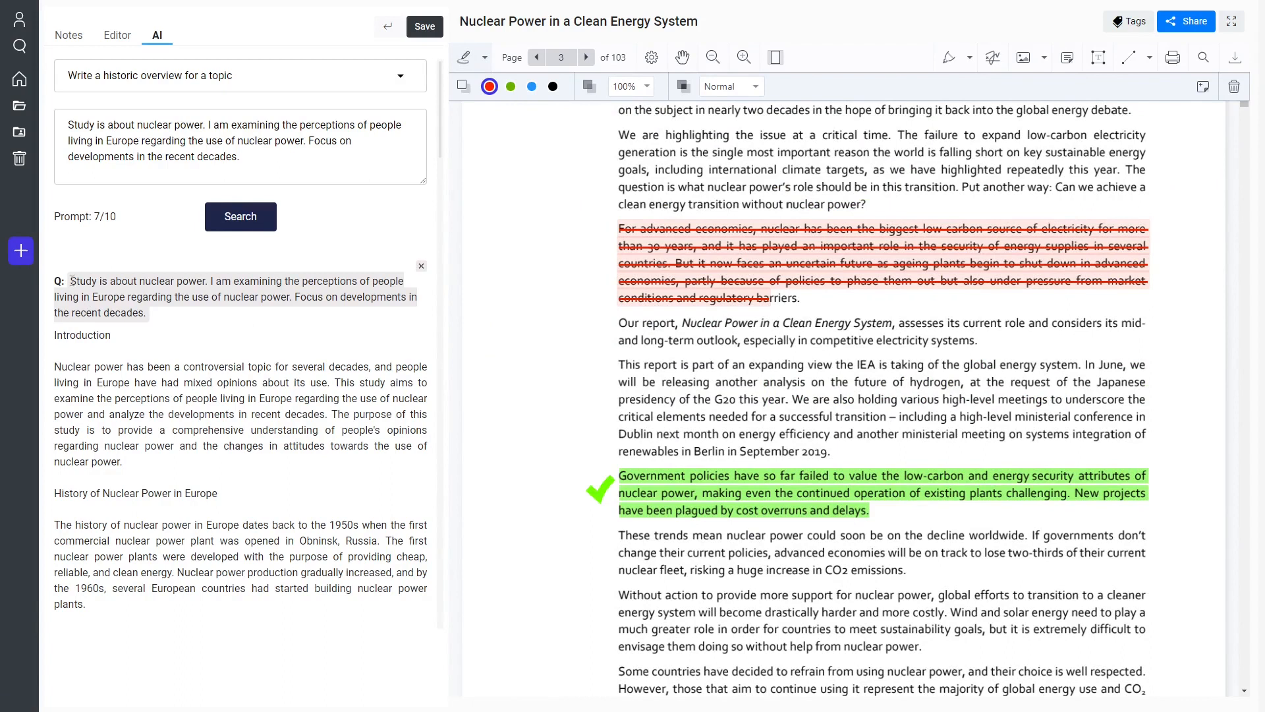
Read through the AI-generated historic overview of nuclear power in Europe, from the introduction to the conclusion and back.
triple_click(160, 320)
scroll(184, 341, down, 2)
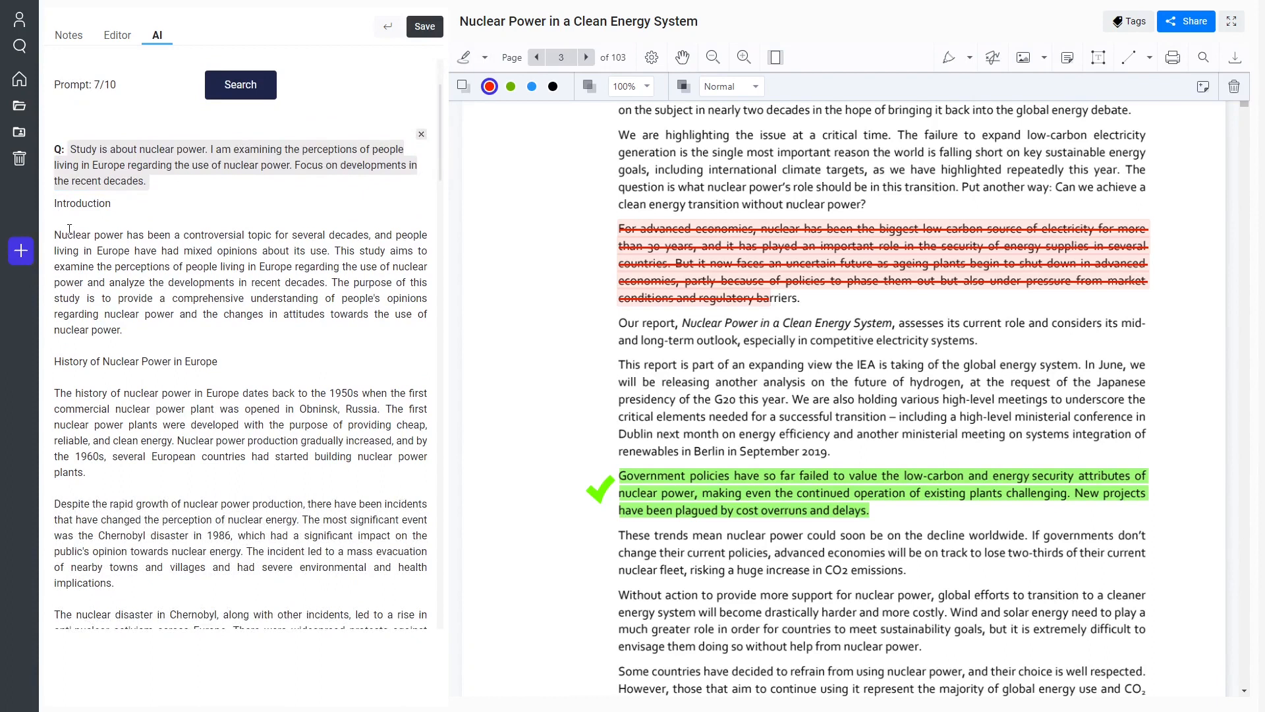
scroll(99, 248, down, 3)
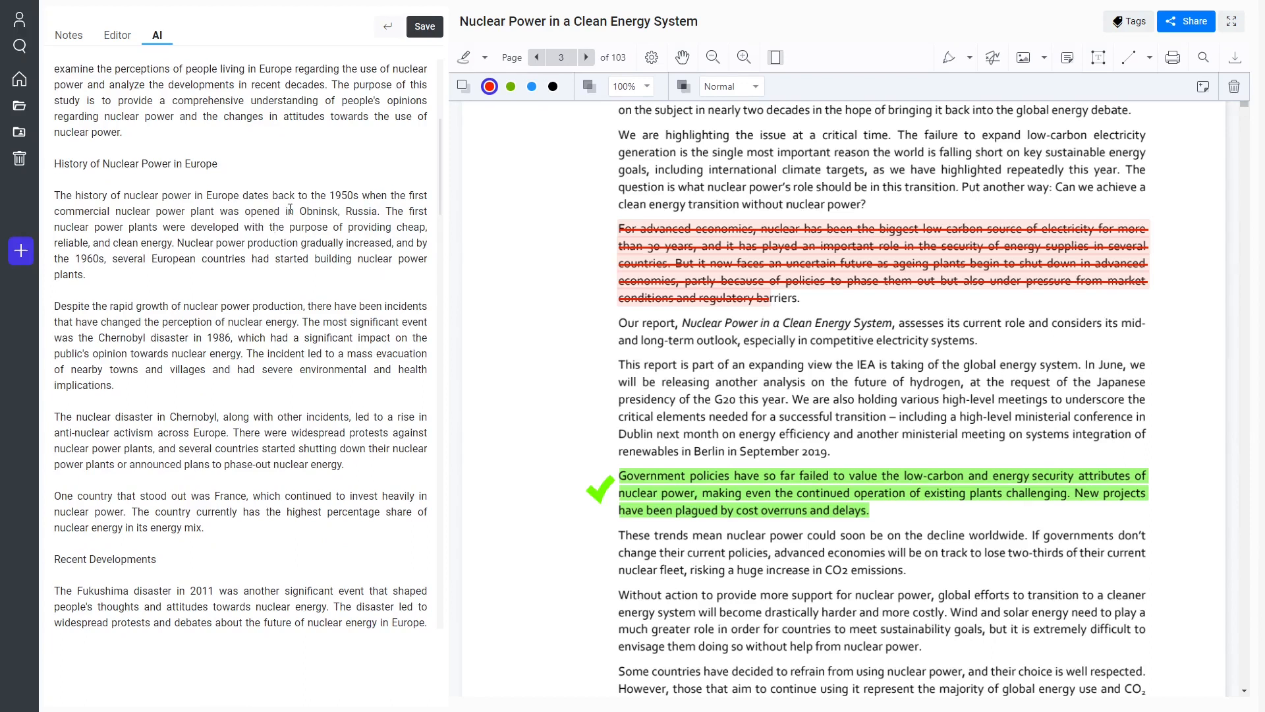
scroll(109, 205, down, 2)
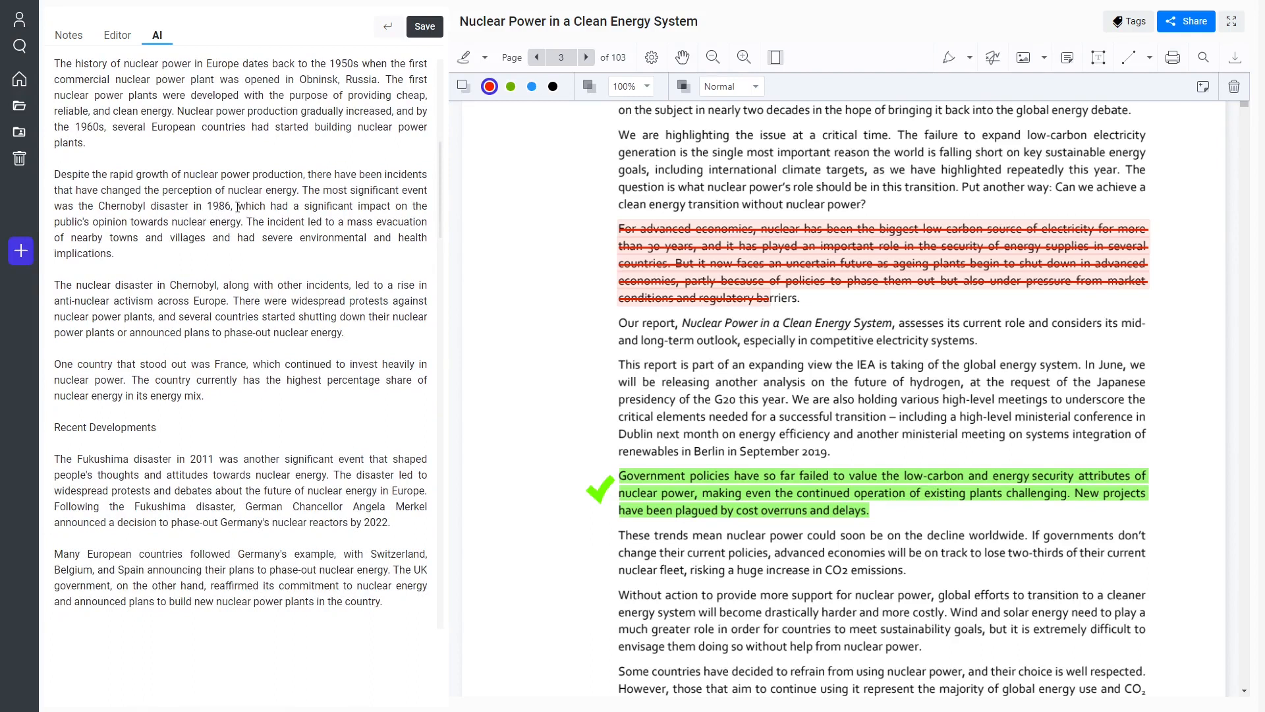
scroll(237, 206, down, 15)
scroll(224, 346, up, 4)
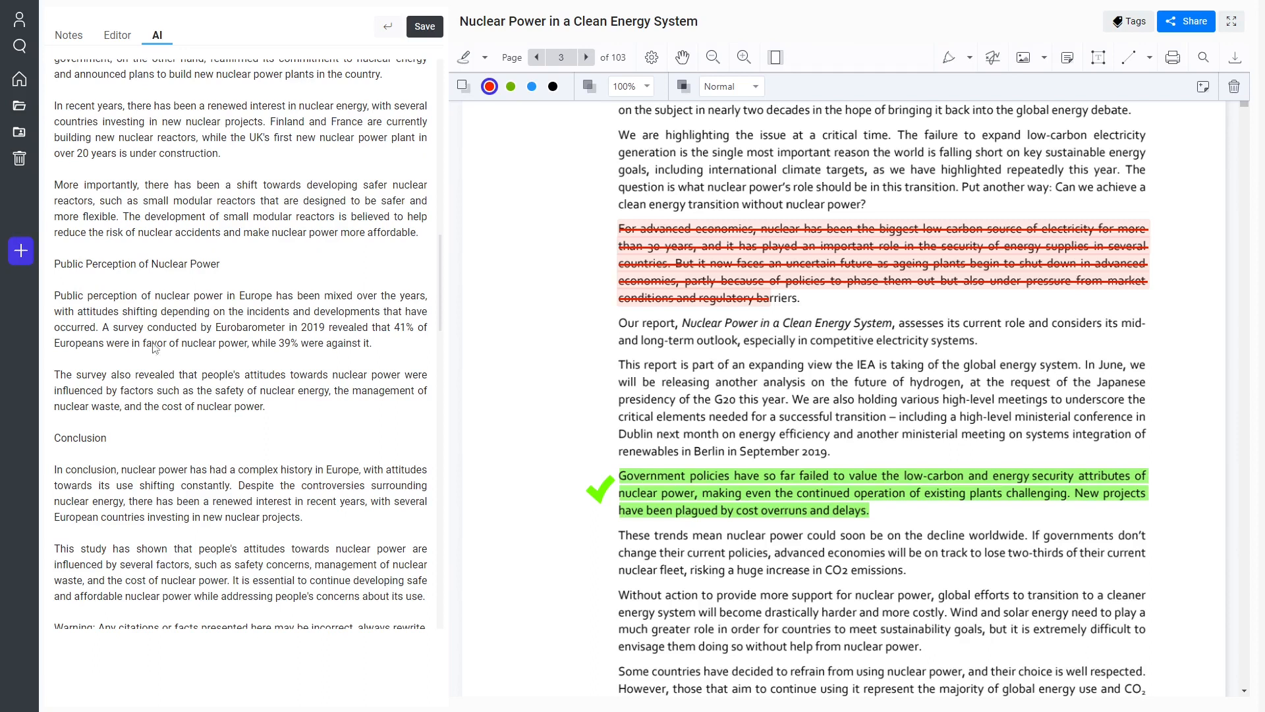
scroll(153, 348, up, 5)
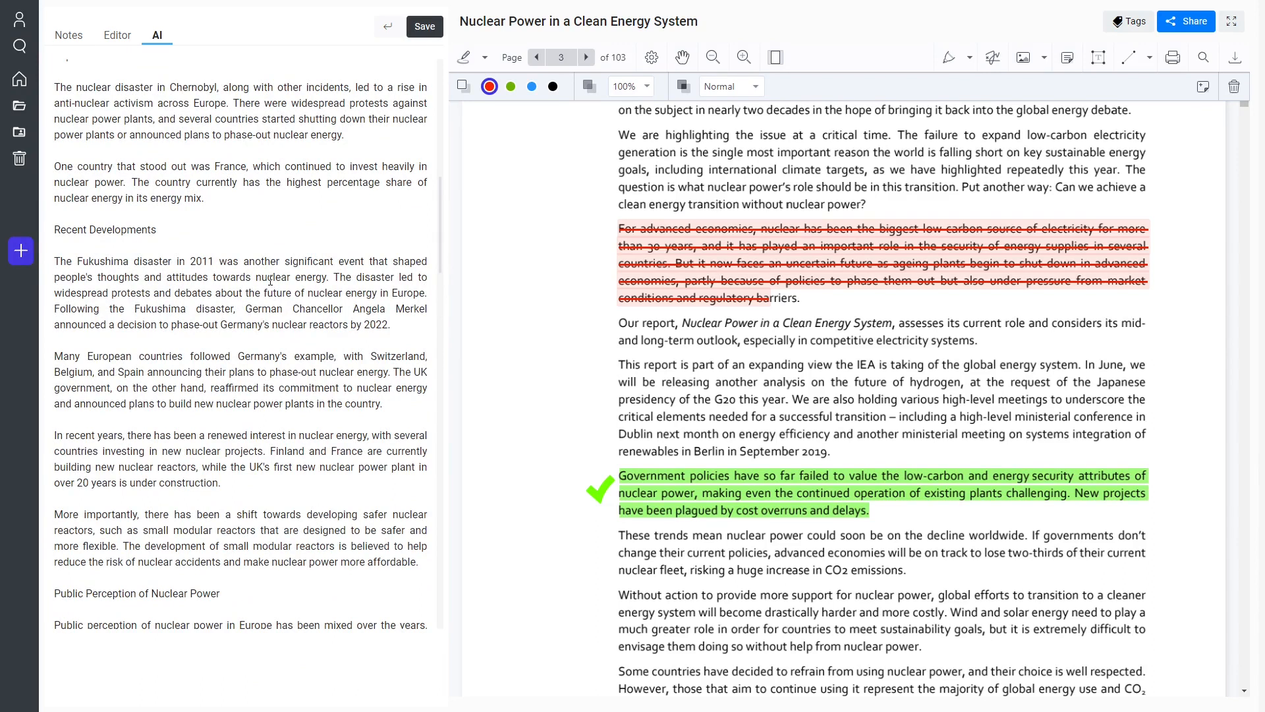
scroll(259, 281, up, 2)
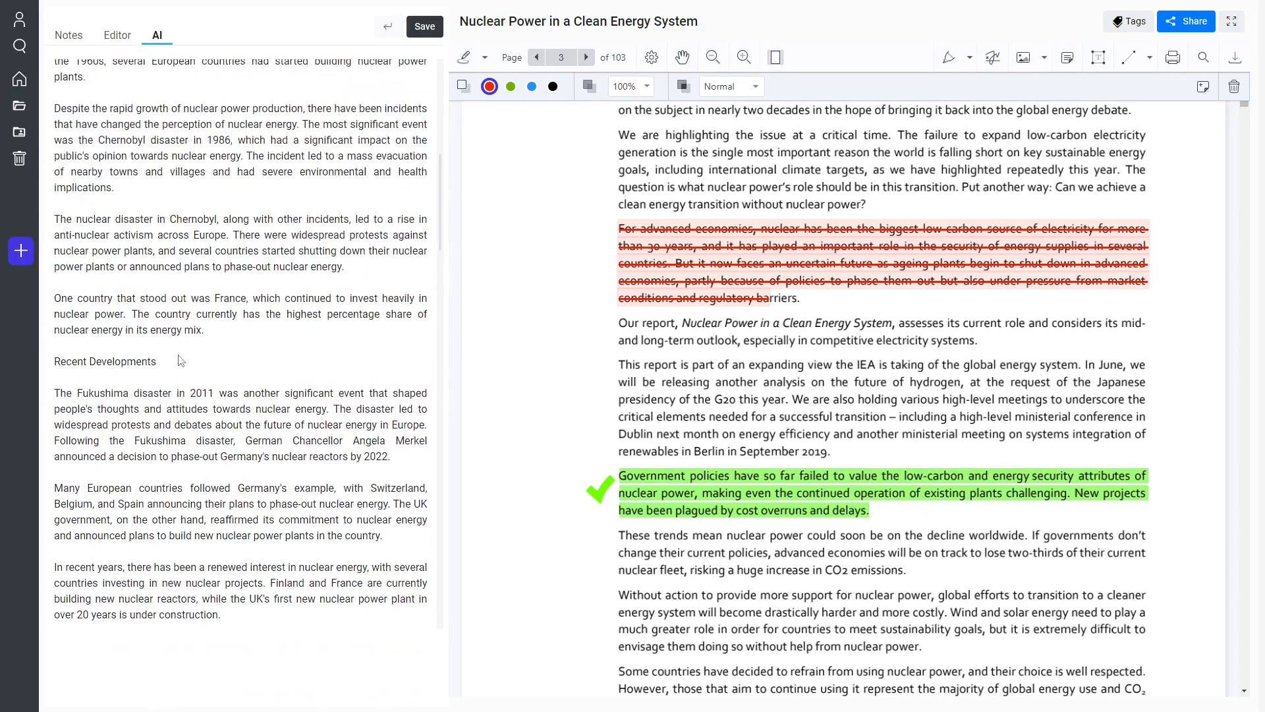
scroll(158, 365, up, 2)
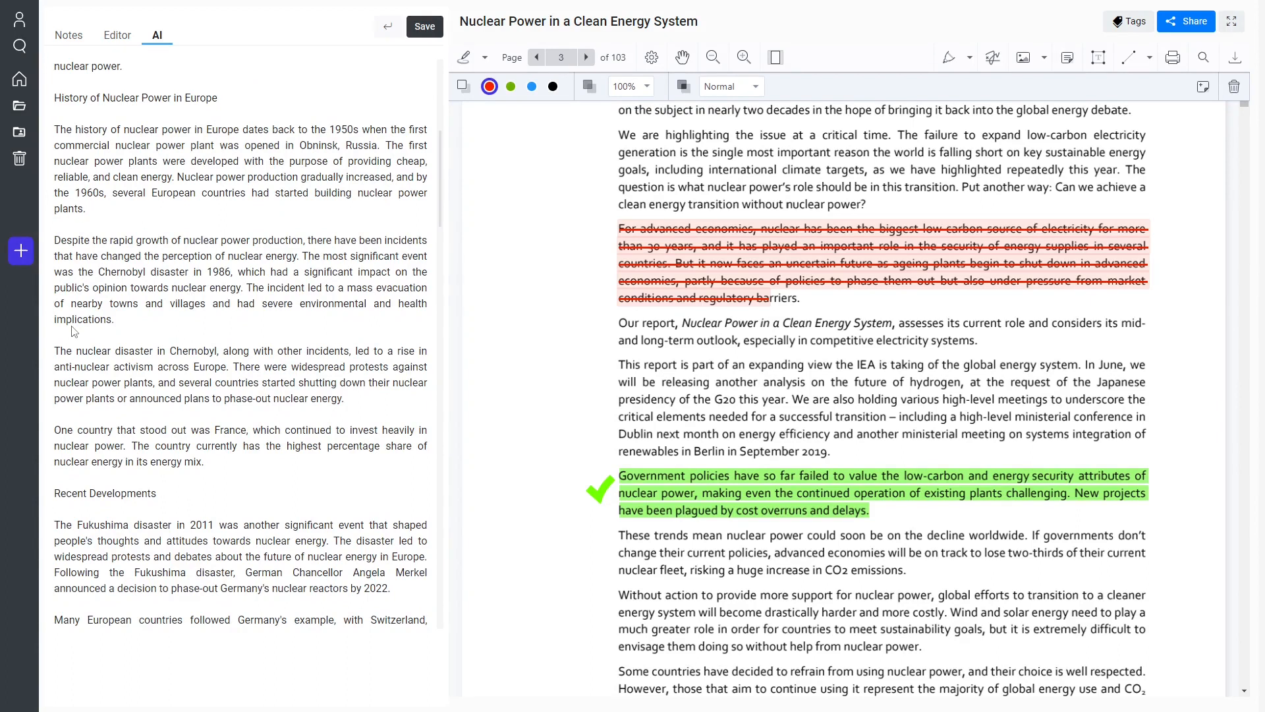
scroll(109, 331, up, 2)
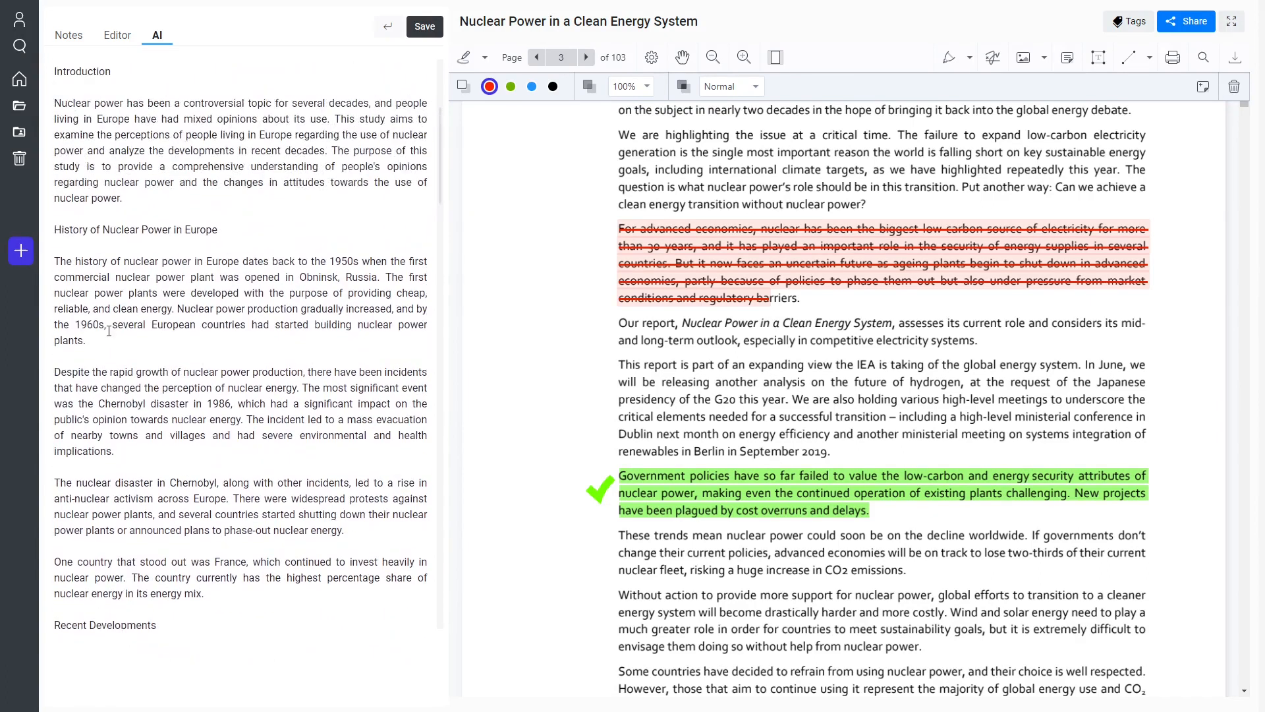
scroll(112, 326, up, 3)
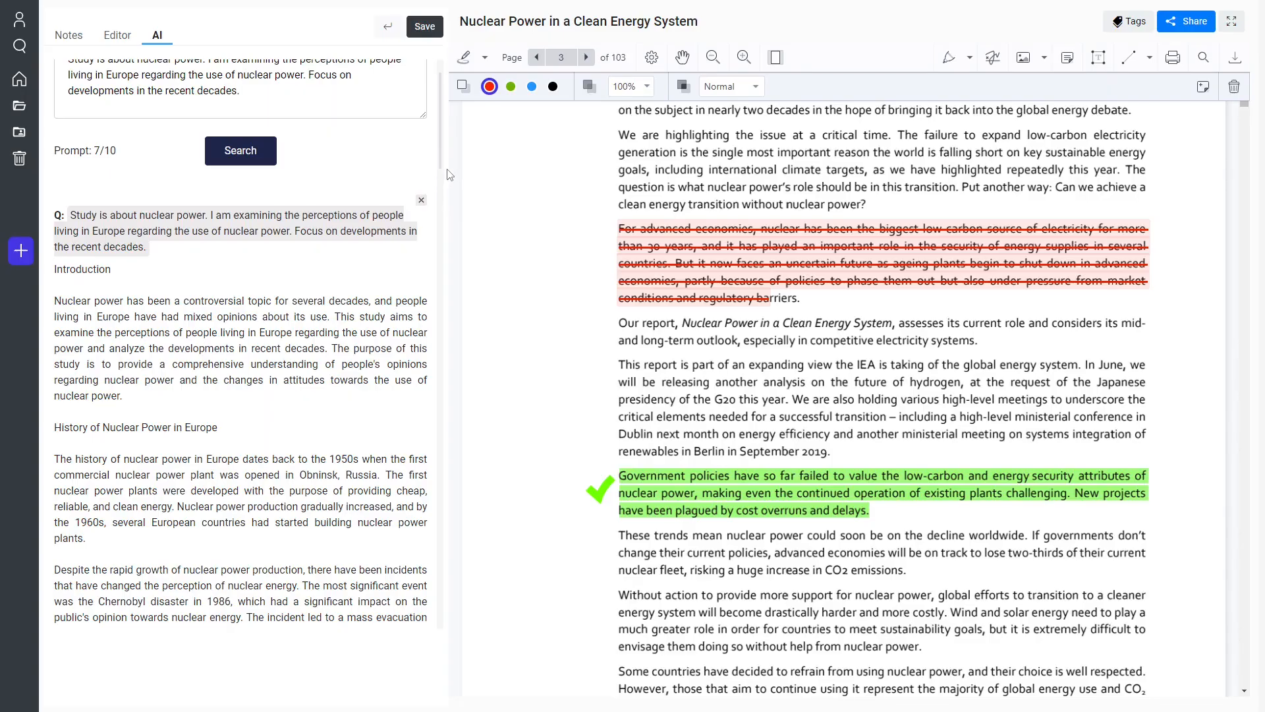
scroll(433, 197, up, 1)
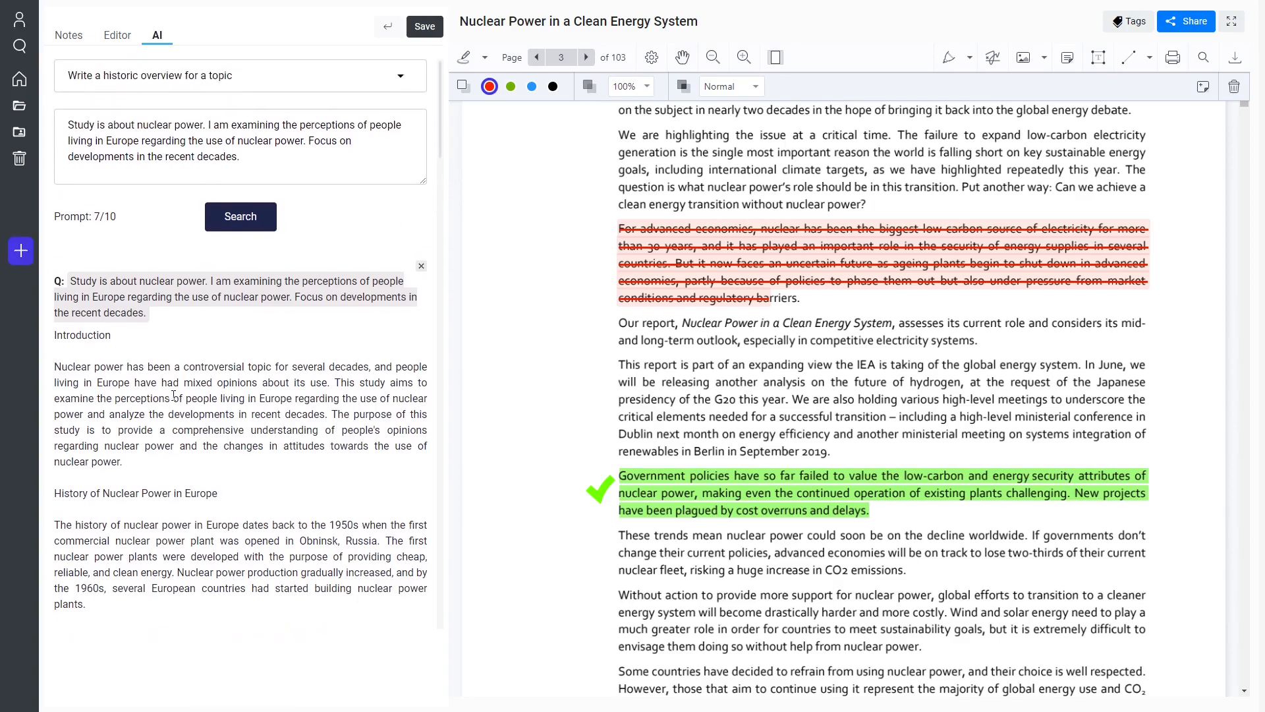
Copy the complete AI answer containing the historic overview of nuclear power.
scroll(198, 382, down, 4)
scroll(236, 370, up, 2)
scroll(227, 422, down, 4)
scroll(220, 460, down, 12)
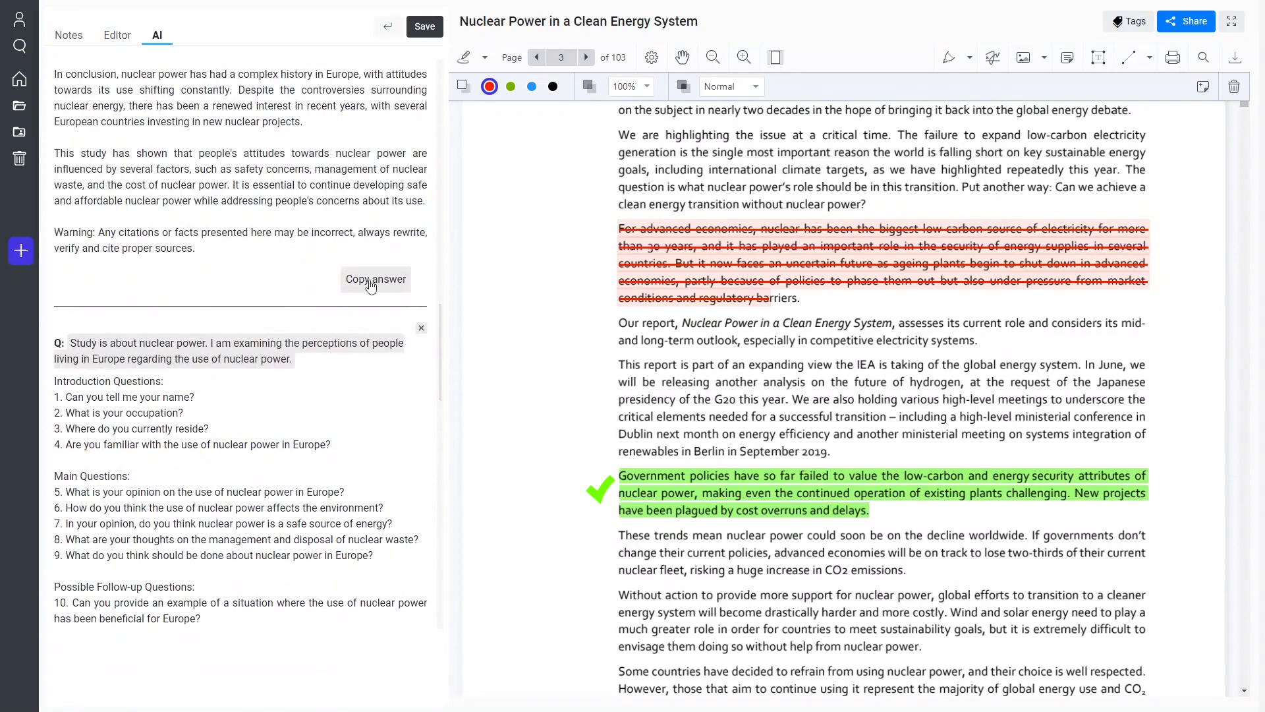
click(370, 282)
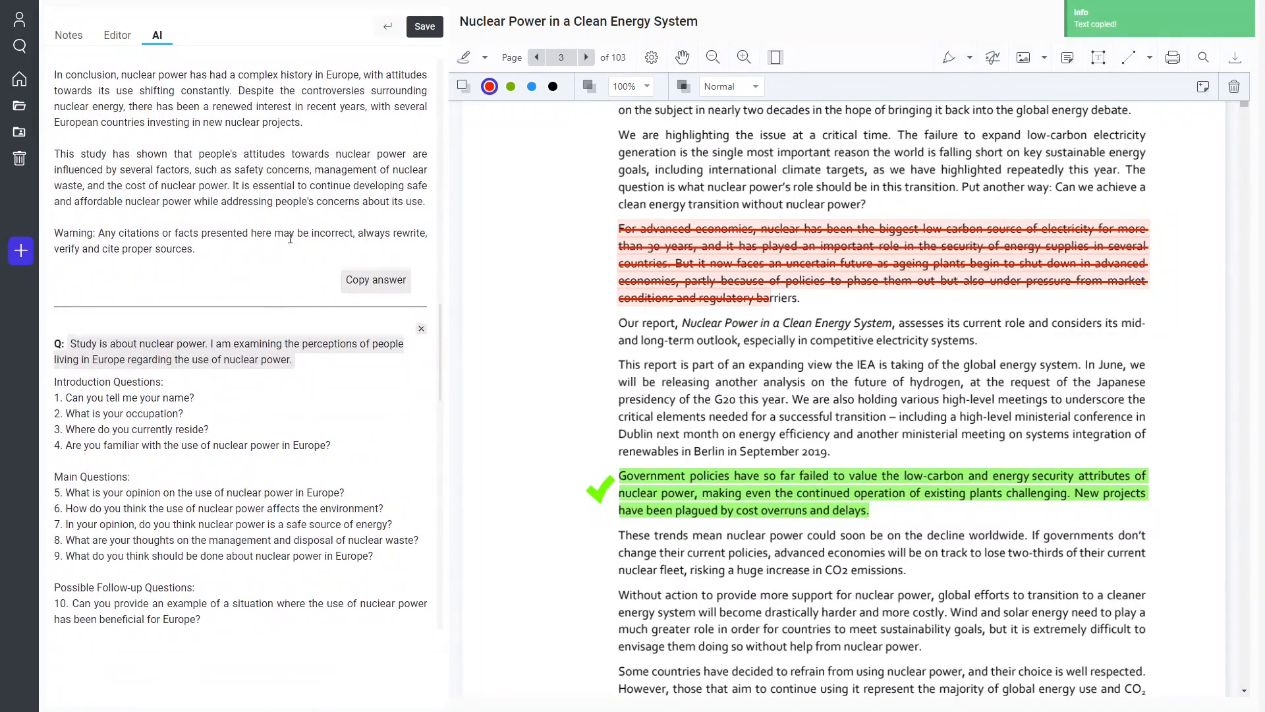
Add a new note to the document and title it "Historic Overview".
scroll(290, 238, up, 4)
click(109, 36)
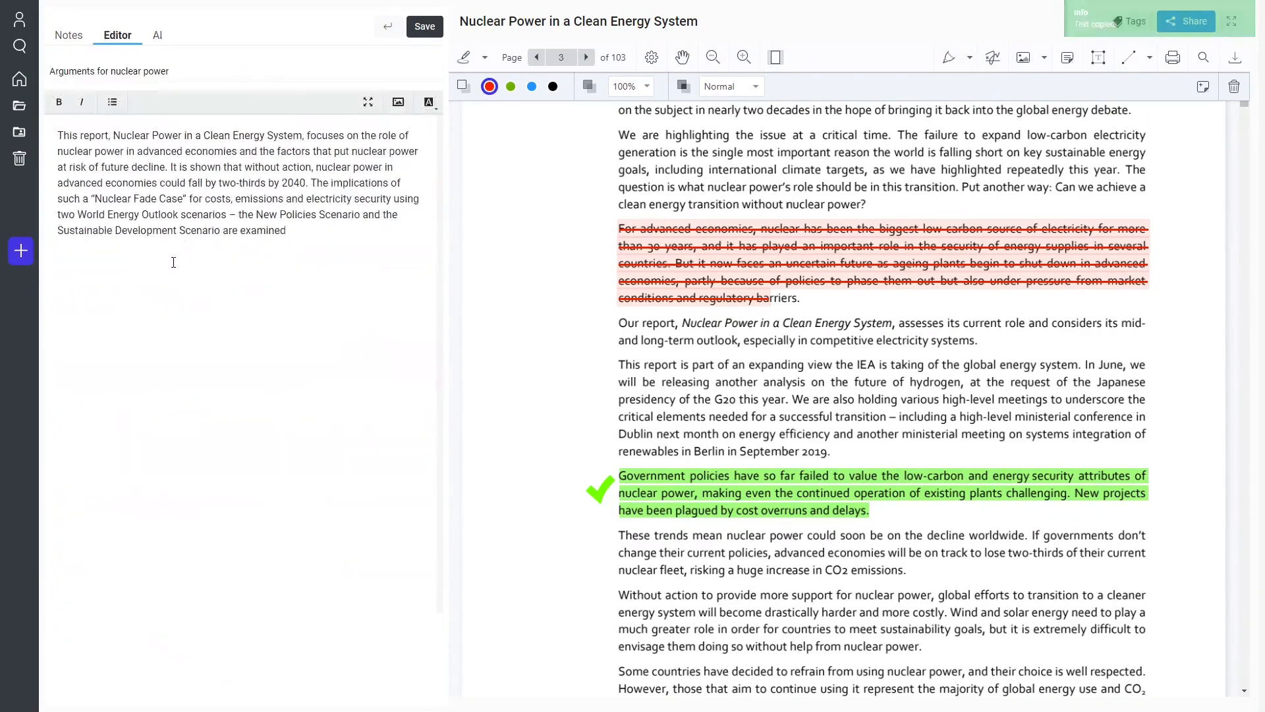
click(71, 39)
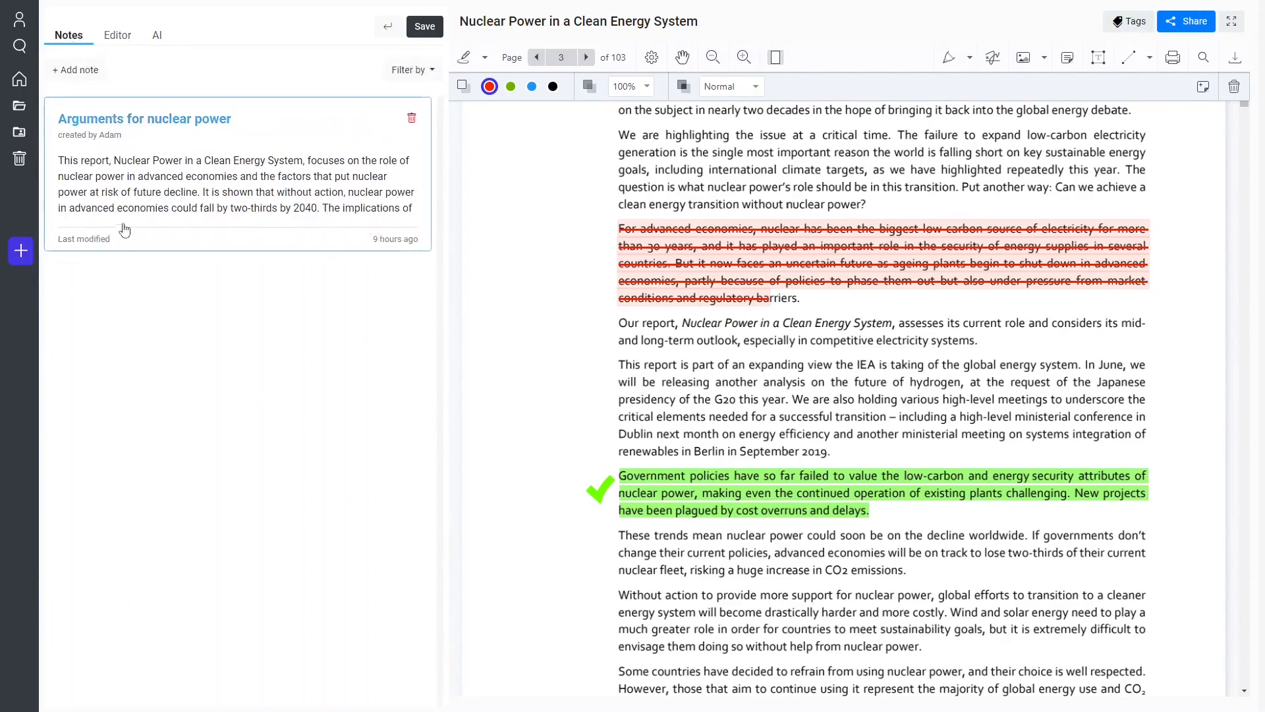
click(75, 70)
text(Hist)
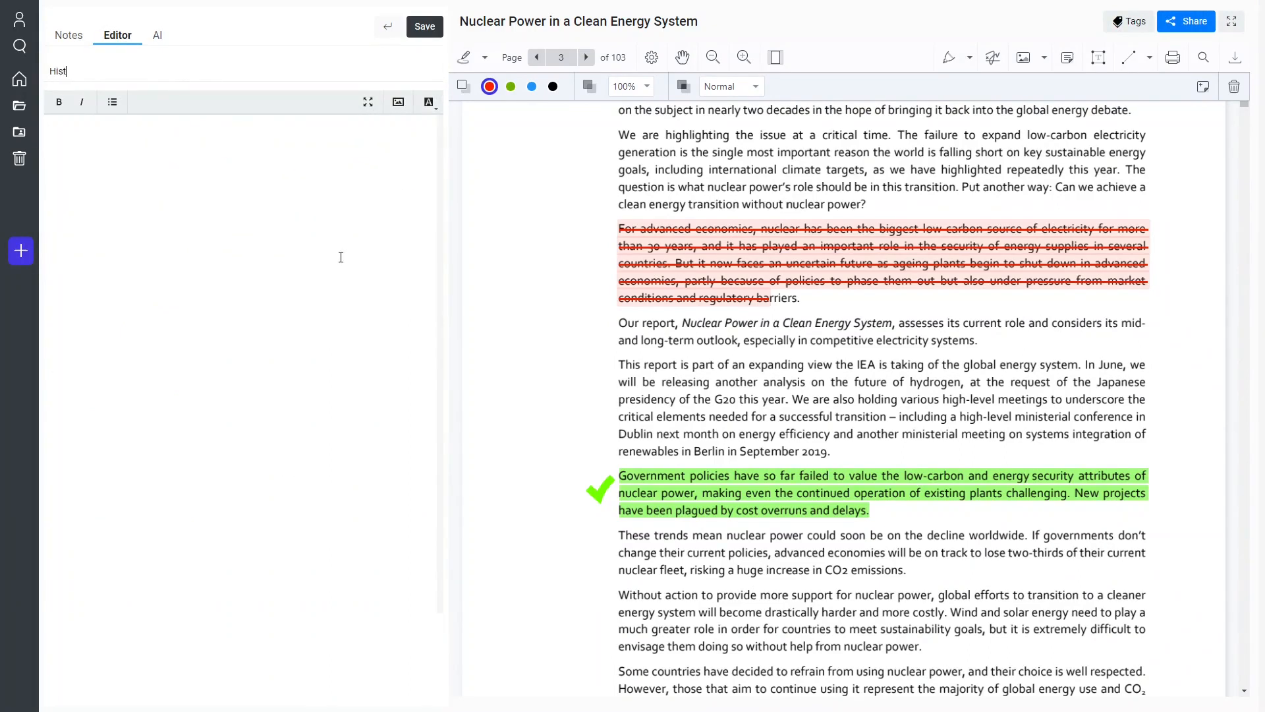
text(ori)
key(BackSpace)
text(c Overview)
Paste the copied overview into the note's body, save the note and return to the list of notes.
key(ctrl+v)
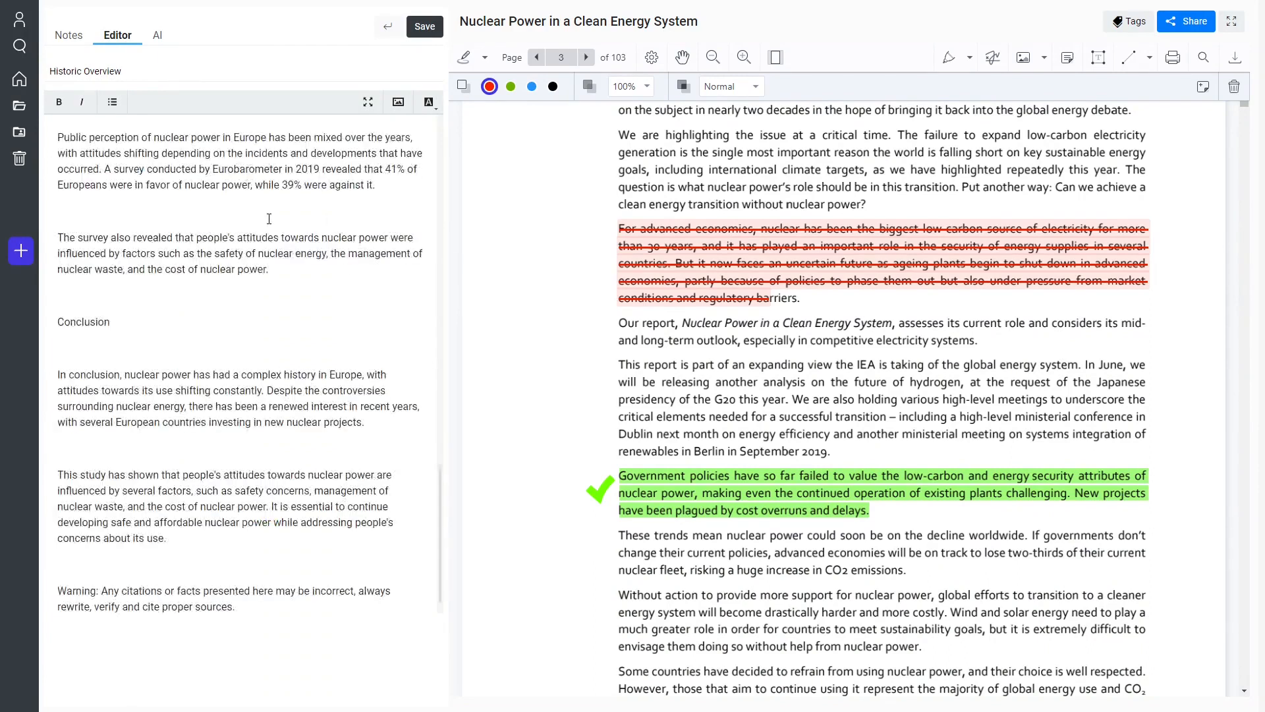
scroll(221, 277, up, 15)
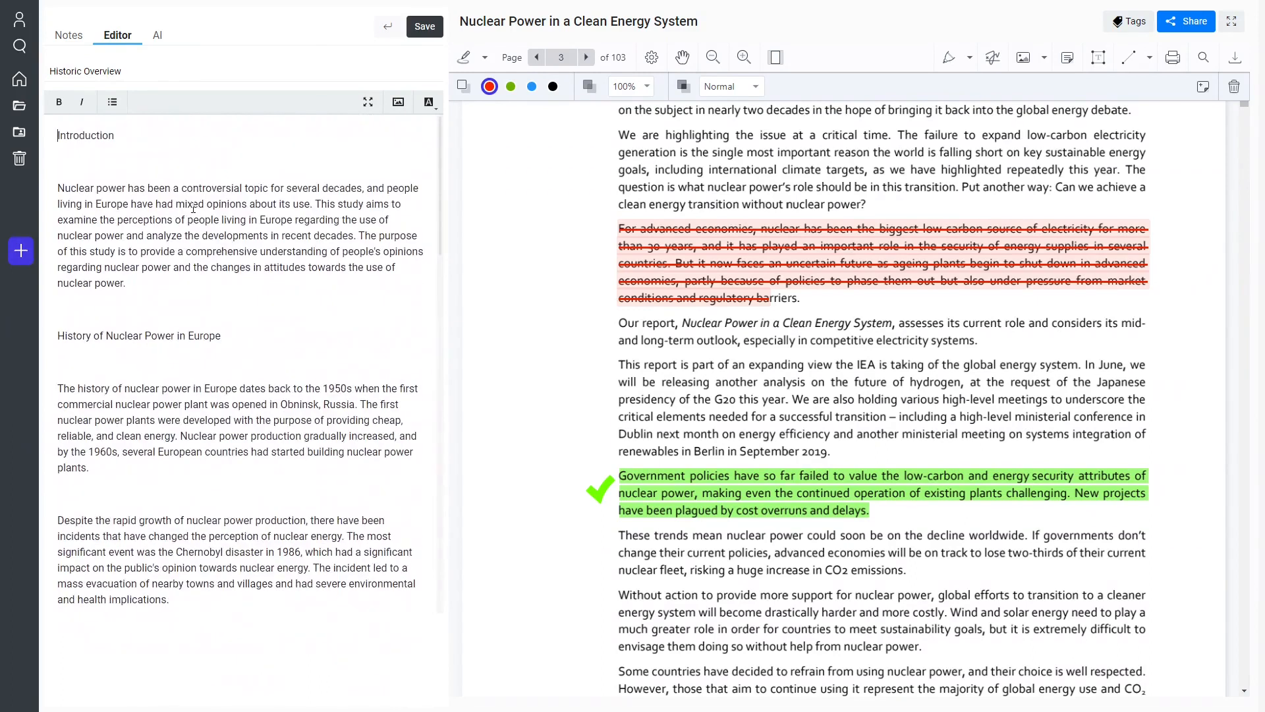
click(420, 36)
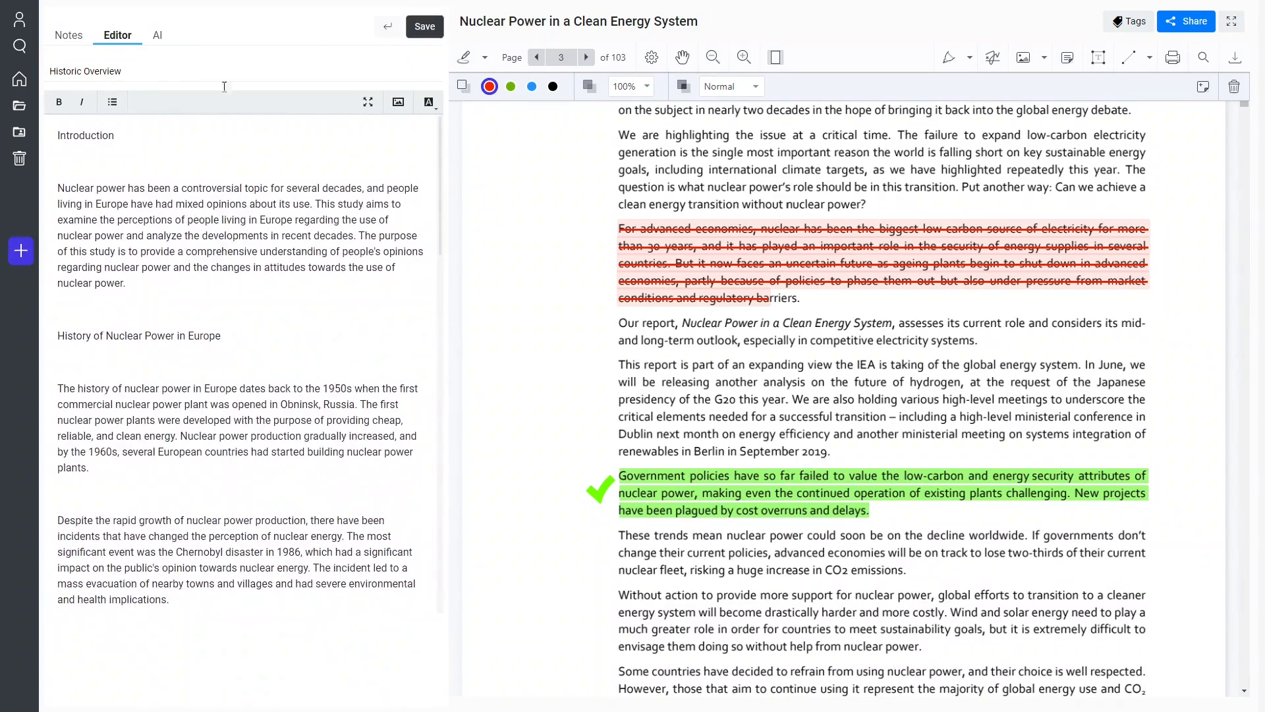
click(65, 44)
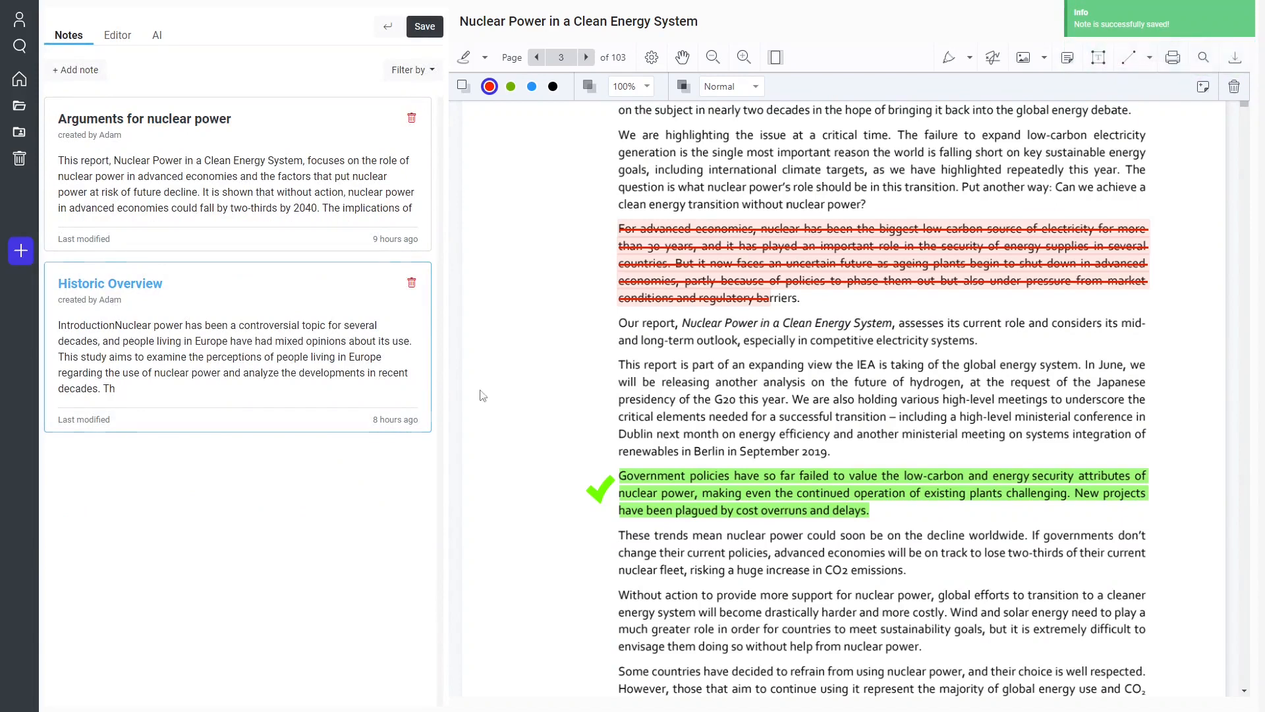
Go to the dashboard and try out the notes search with "notes", clearing it again, and the documents search.
click(19, 85)
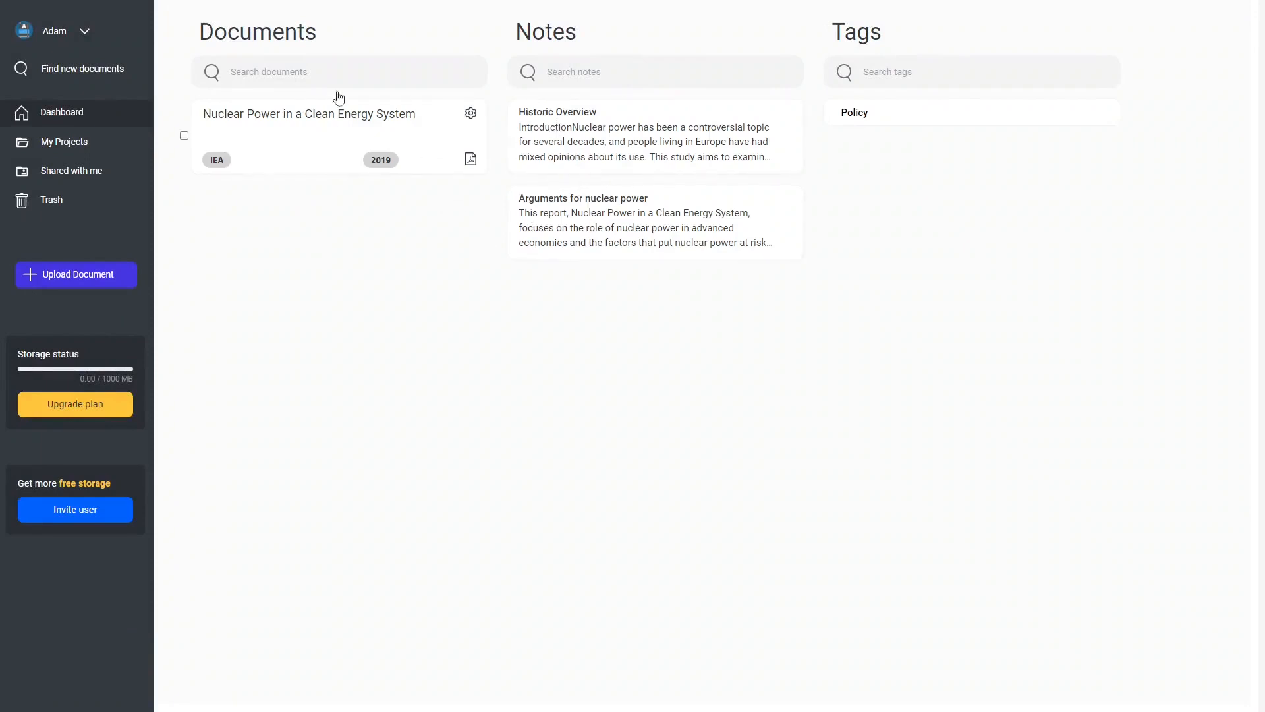
click(580, 72)
text(notes)
key(ctrl+a)
key(BackSpace)
click(568, 296)
click(577, 71)
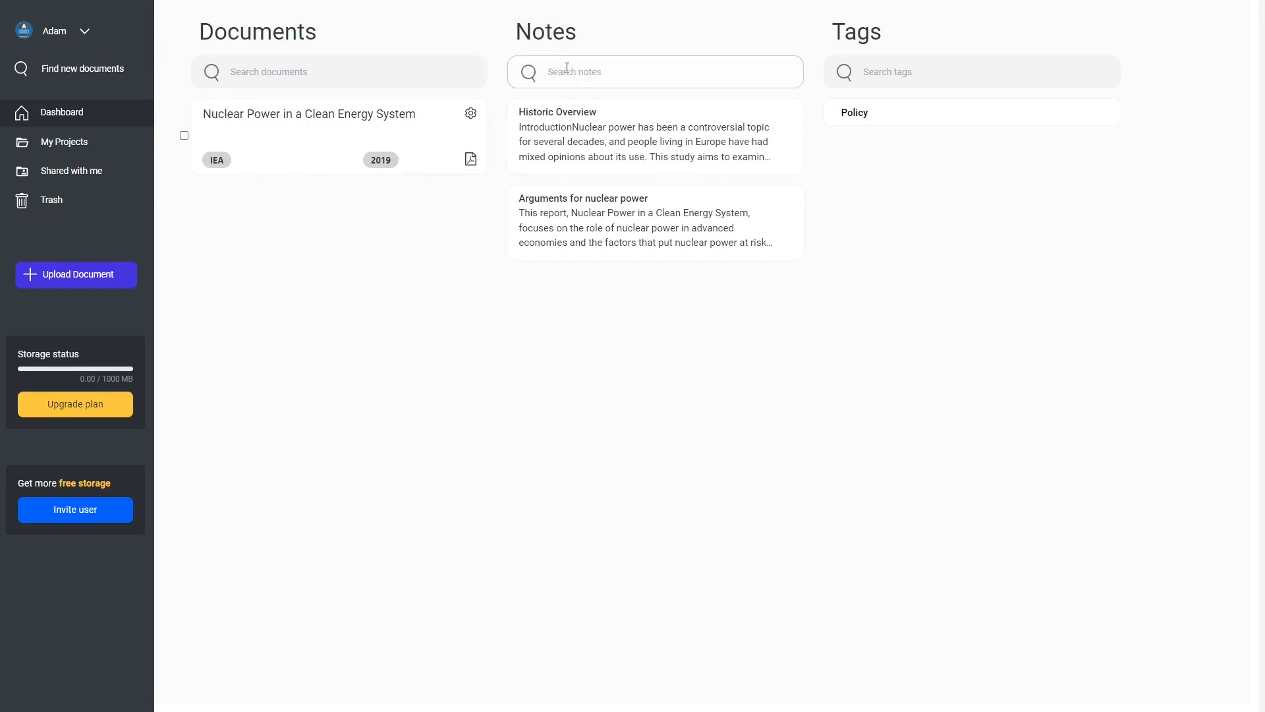
click(314, 73)
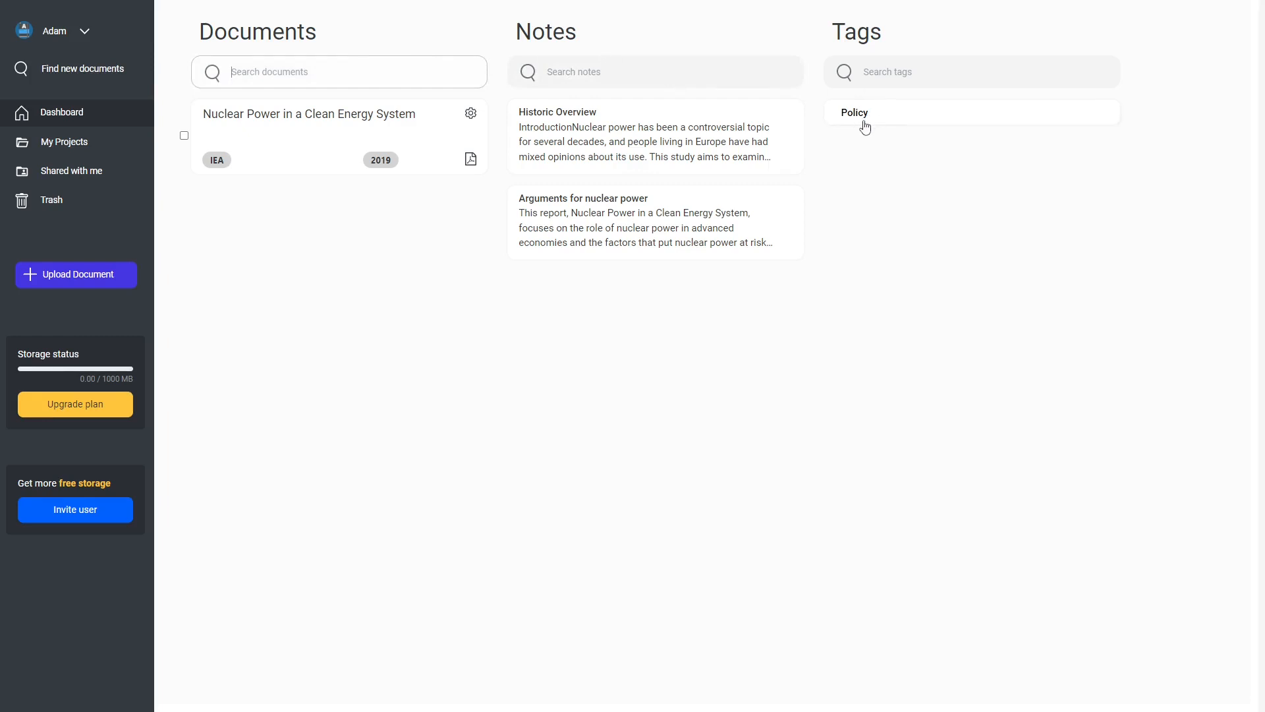
Open the "Historic Overview" note from the dashboard and choose the "Proofread this text" AI prompt template.
click(662, 153)
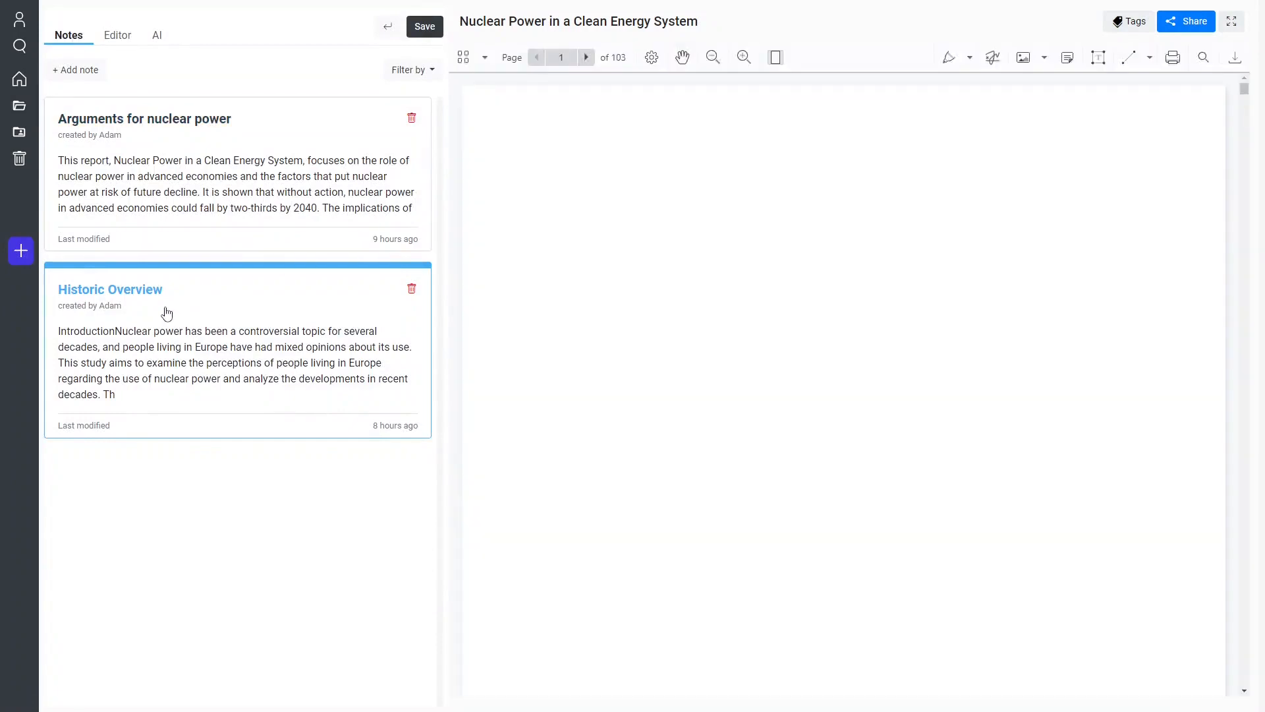
click(140, 307)
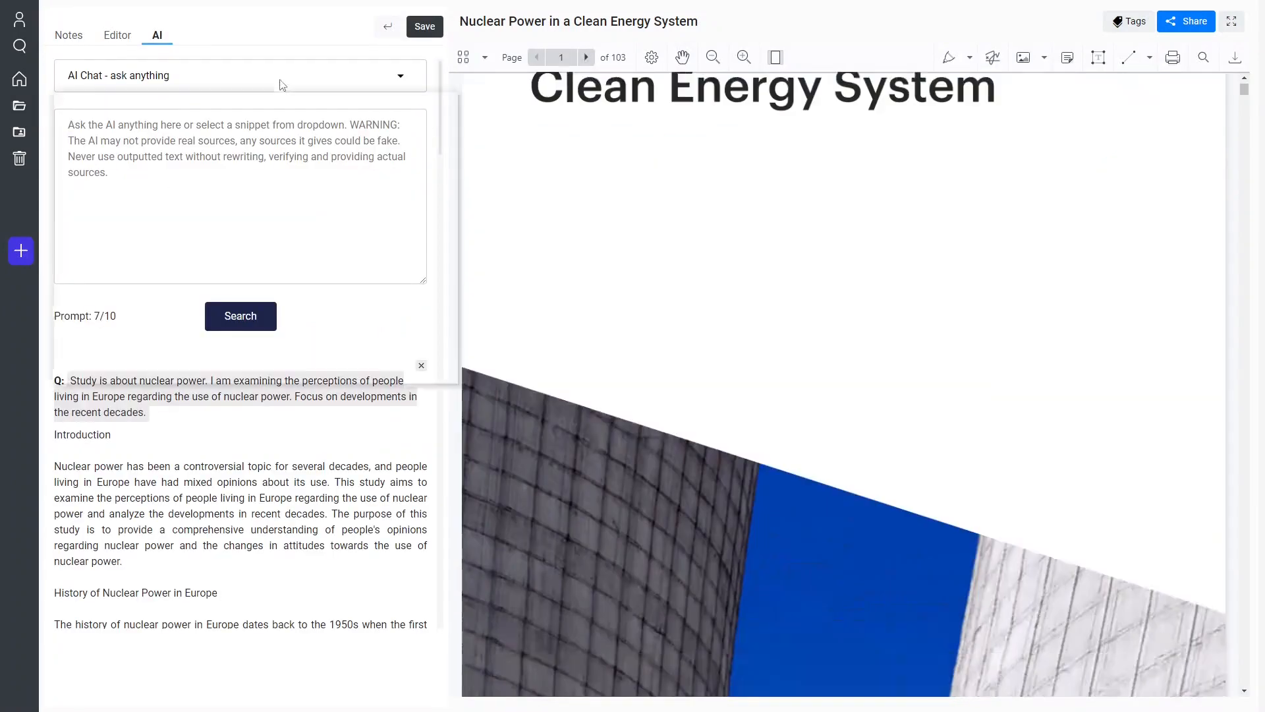
click(282, 80)
scroll(274, 224, down, 4)
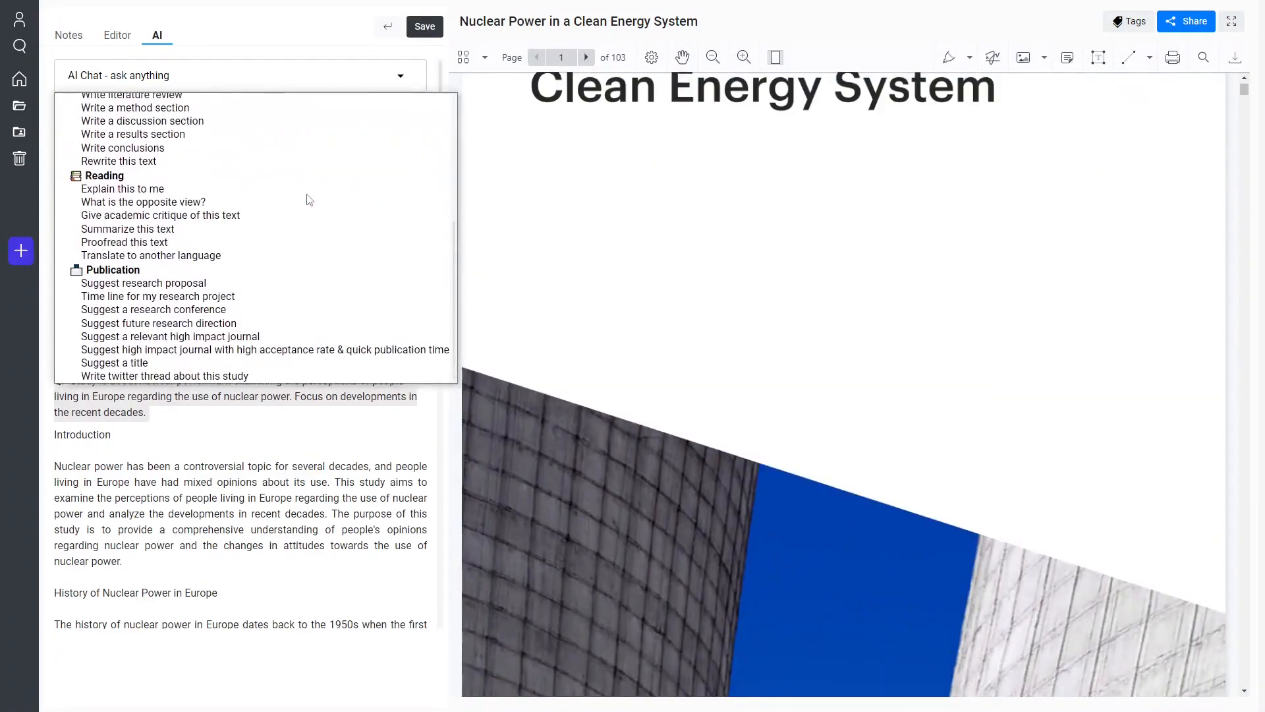
click(273, 242)
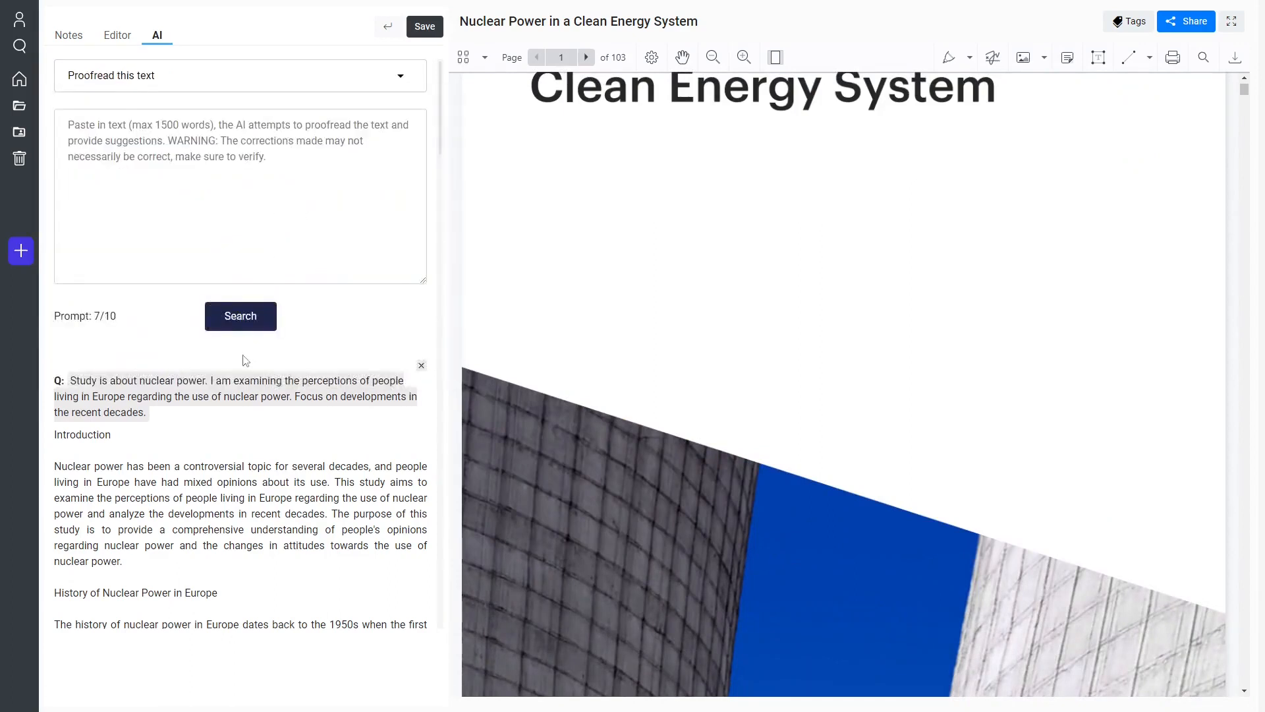
scroll(220, 387, down, 1)
scroll(214, 376, up, 1)
scroll(115, 458, down, 2)
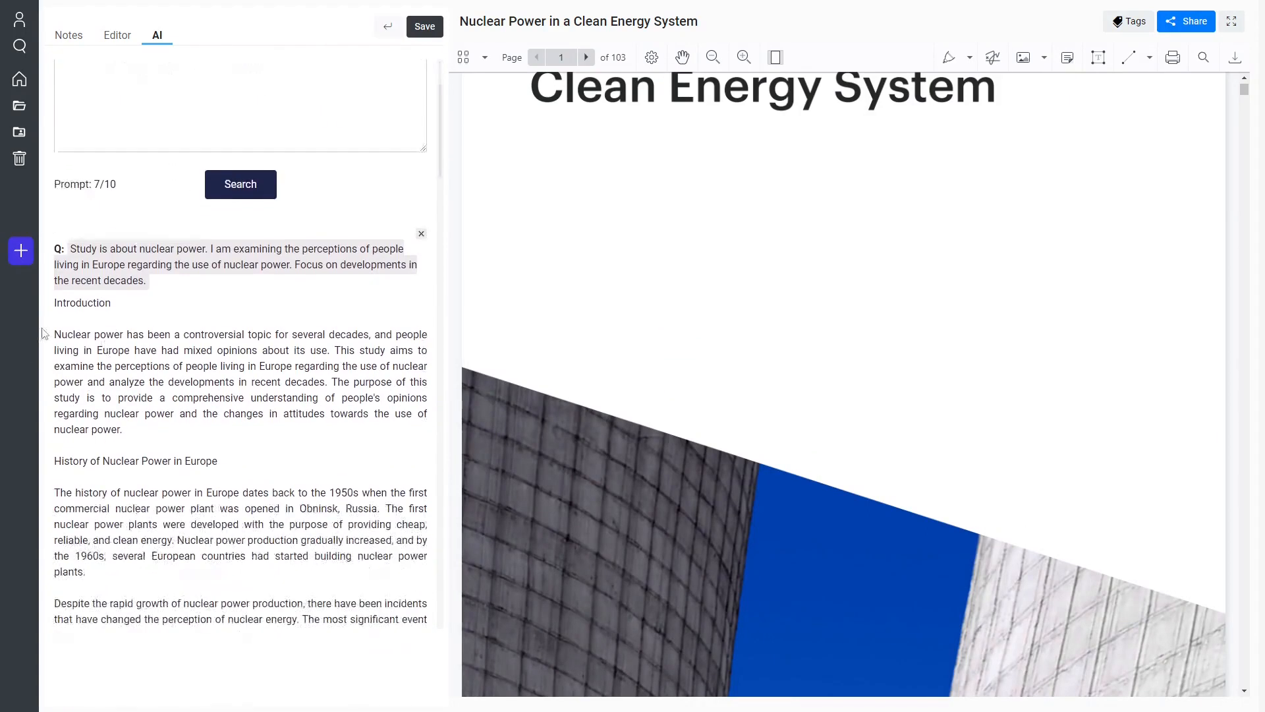
scroll(728, 339, down, 10)
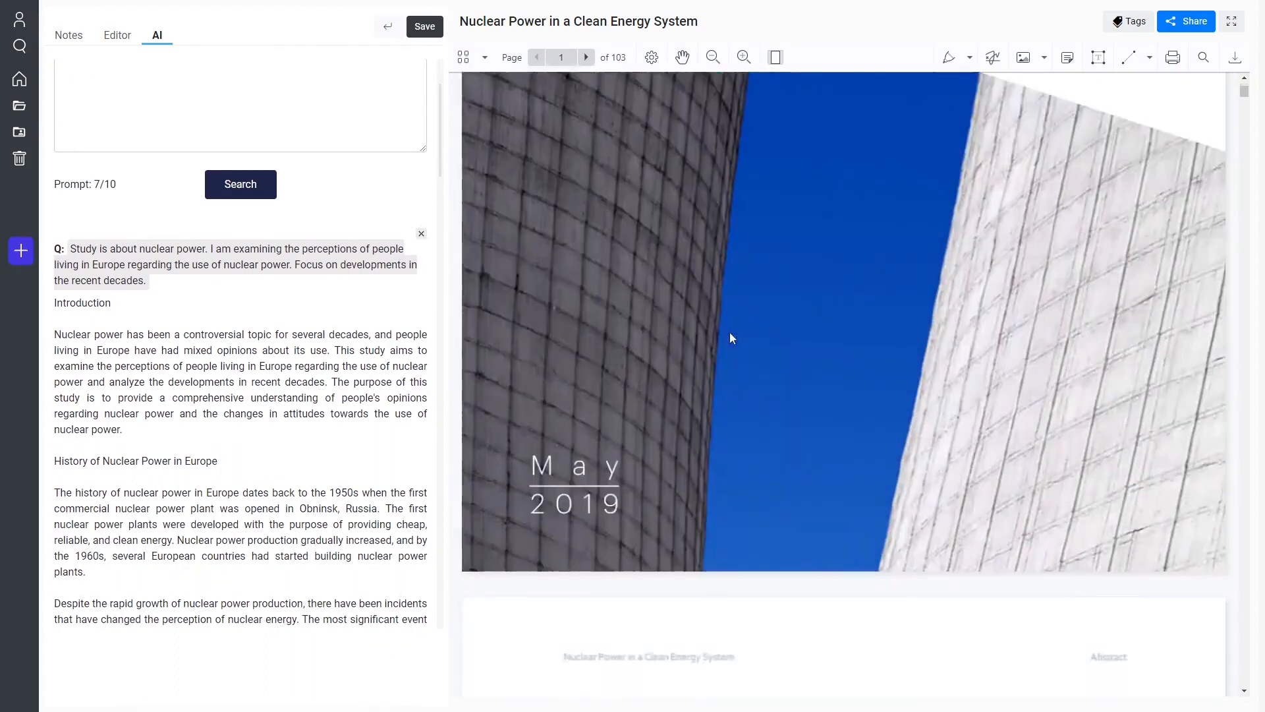
scroll(664, 304, up, 2)
scroll(665, 305, up, 3)
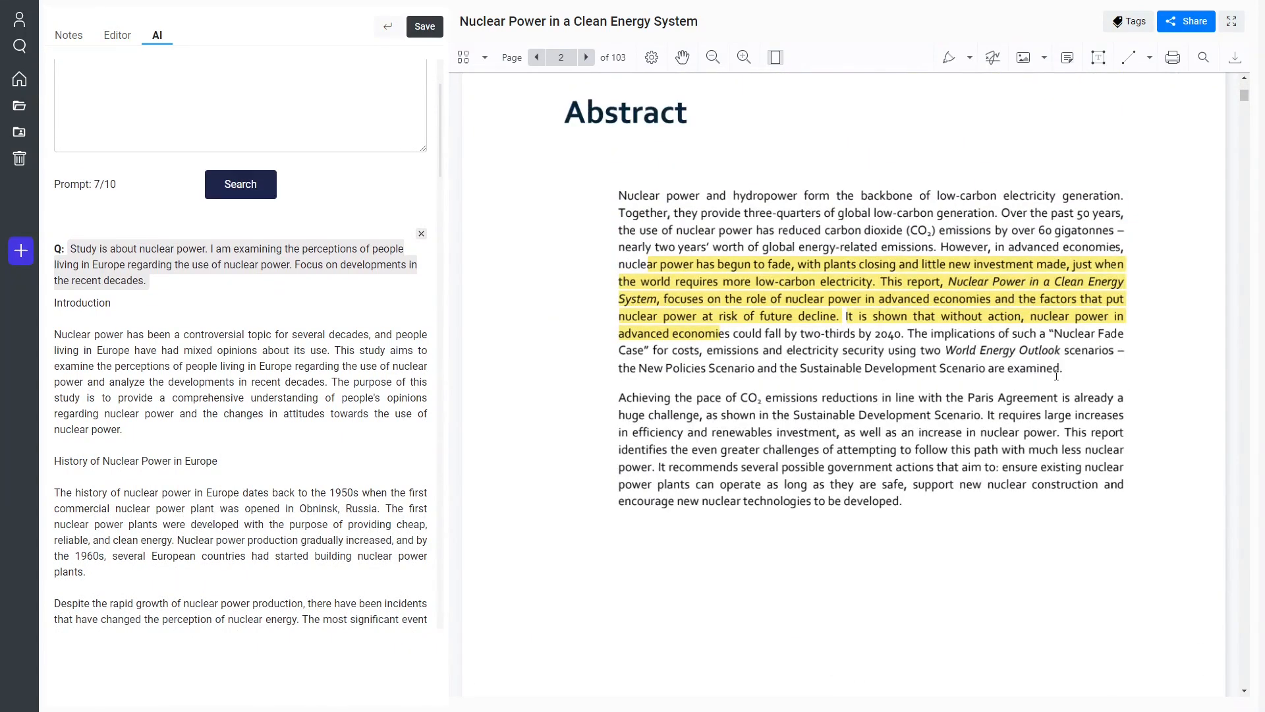
drag(1062, 375, 618, 196)
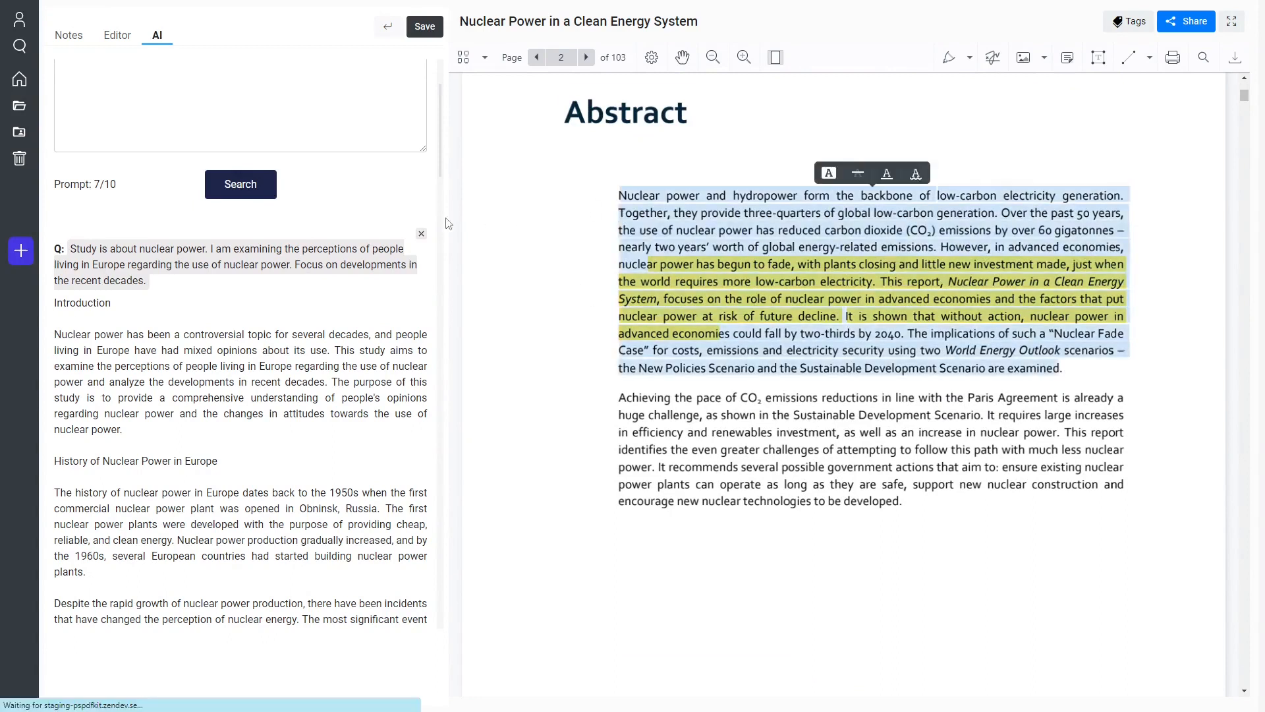
drag(900, 502, 615, 204)
scroll(190, 206, up, 2)
click(170, 235)
key(ctrl+v)
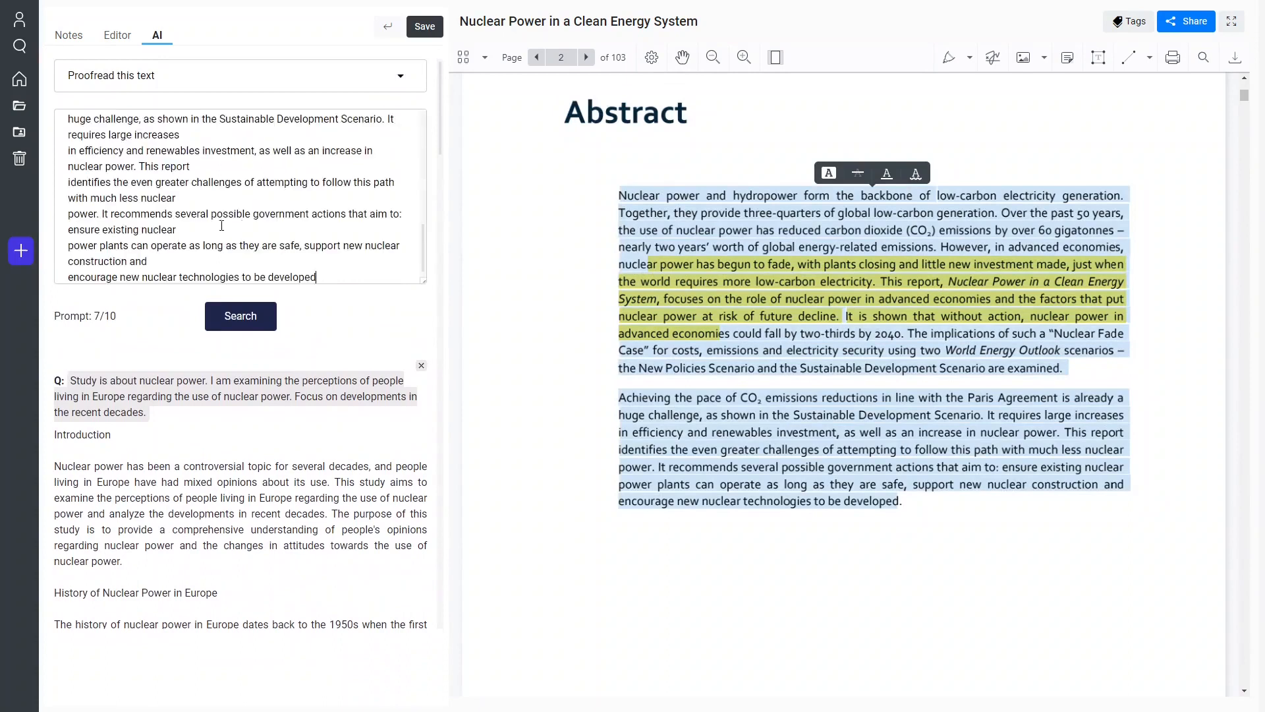
scroll(260, 202, up, 6)
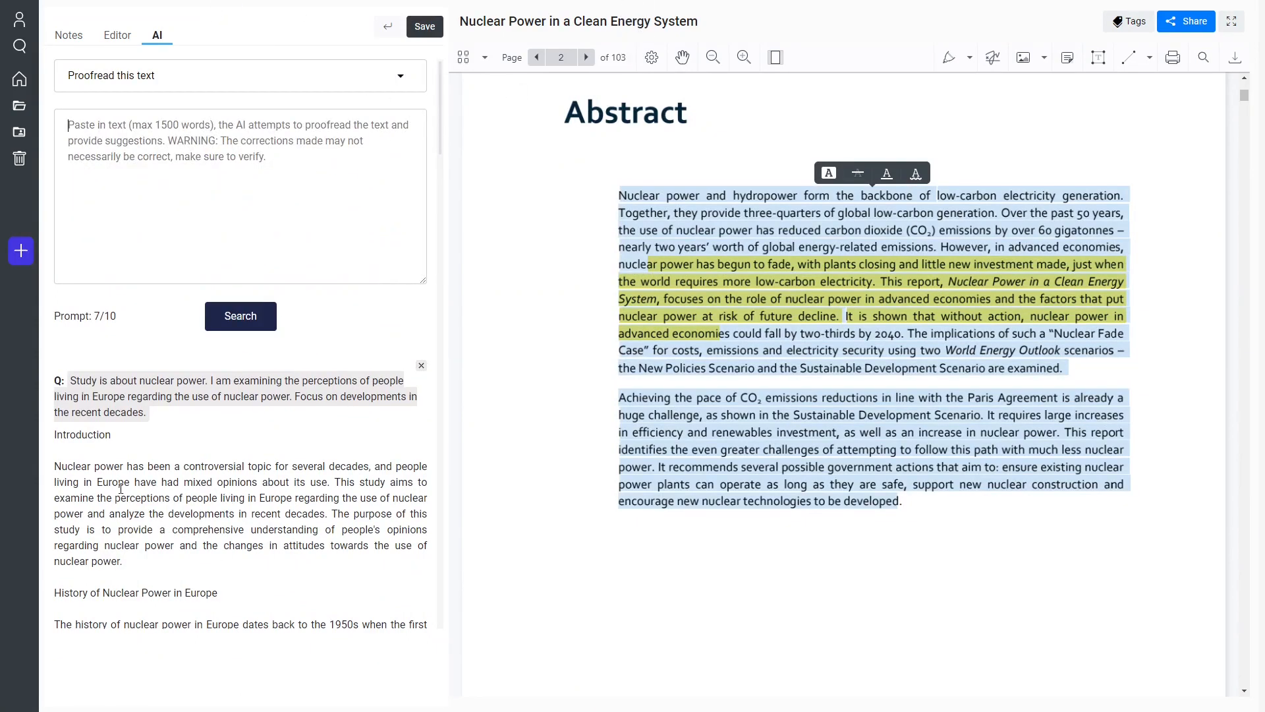
Copy the introduction and history paragraphs, ending with the Chernobyl implications, from the previous AI answer into the proofreading prompt.
scroll(121, 488, down, 2)
drag(55, 338, 109, 552)
scroll(156, 522, down, 1)
scroll(156, 523, down, 1)
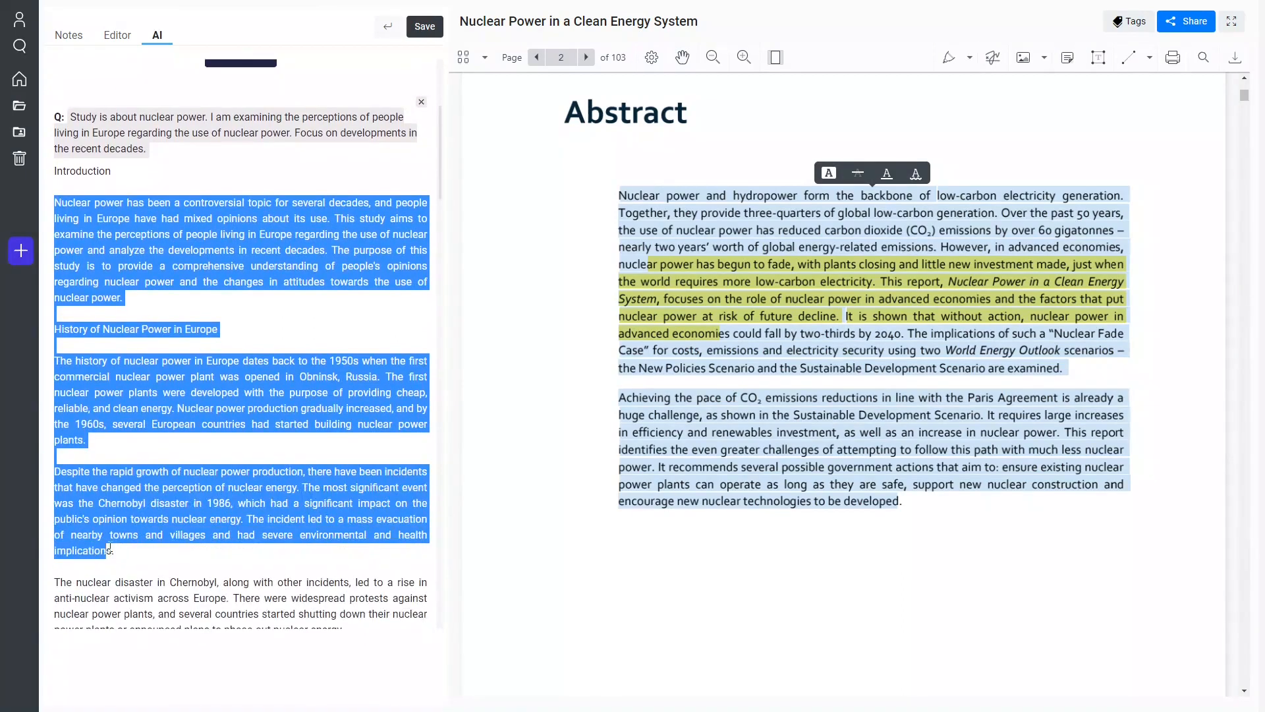
scroll(156, 325, up, 4)
click(202, 202)
key(ctrl+v)
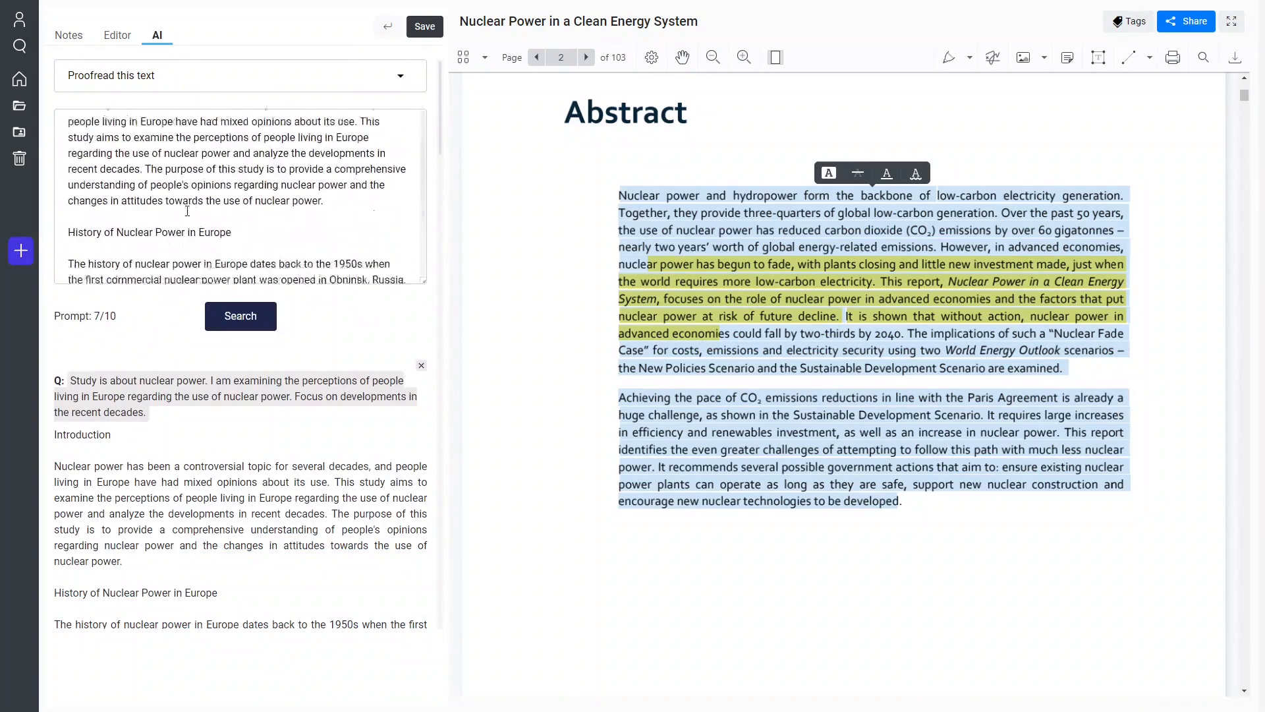
Plant errors in the prompt's first paragraph: replace the last "nuclear" with "dsd" and the opening word with "Nucleaaar".
double_click(278, 218)
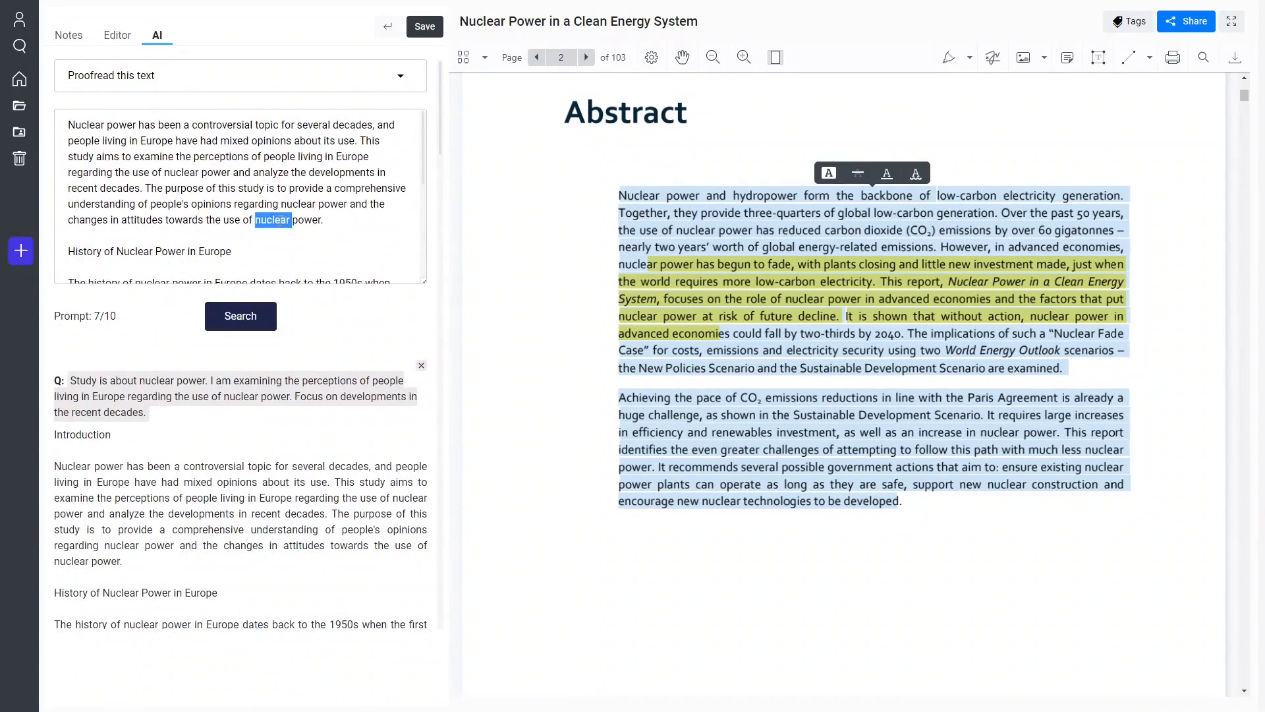
text(dsd)
double_click(89, 125)
text(Nucleaaar)
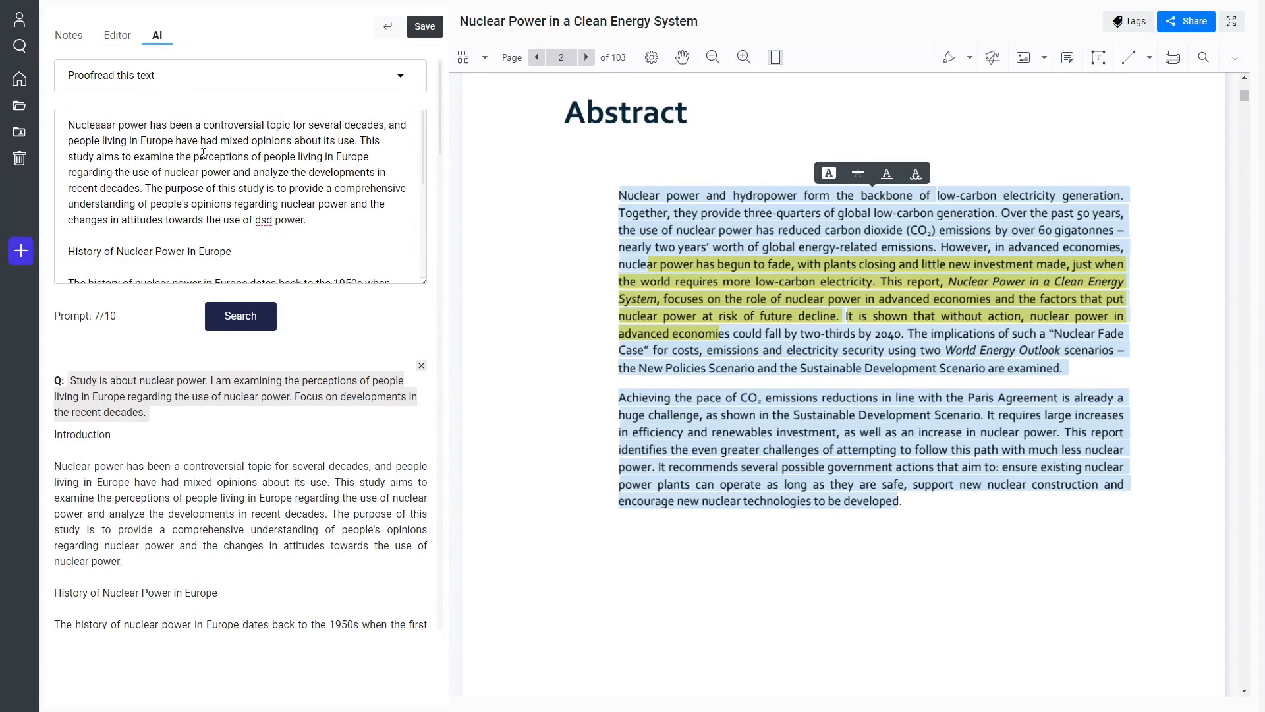
Misspell the prompt's subheading as "History of Nuclear Power in Europeee" and corrupt the following lines to "e" and "he history".
double_click(233, 252)
key(Down)
text(ee)
scroll(247, 250, down, 3)
Change "Despite" to "espite and also" and delete "plants.", "analyze" and "examine" from the prompt text.
key(BackSpace)
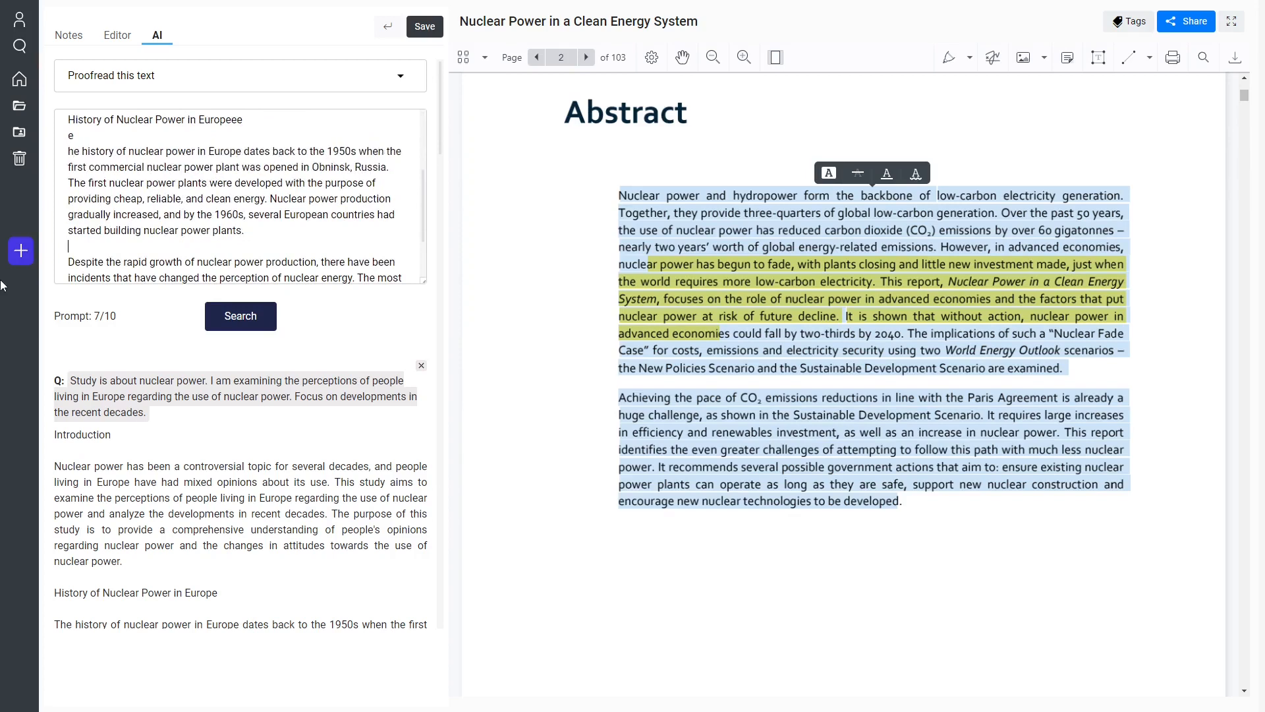
key(BackSpace)
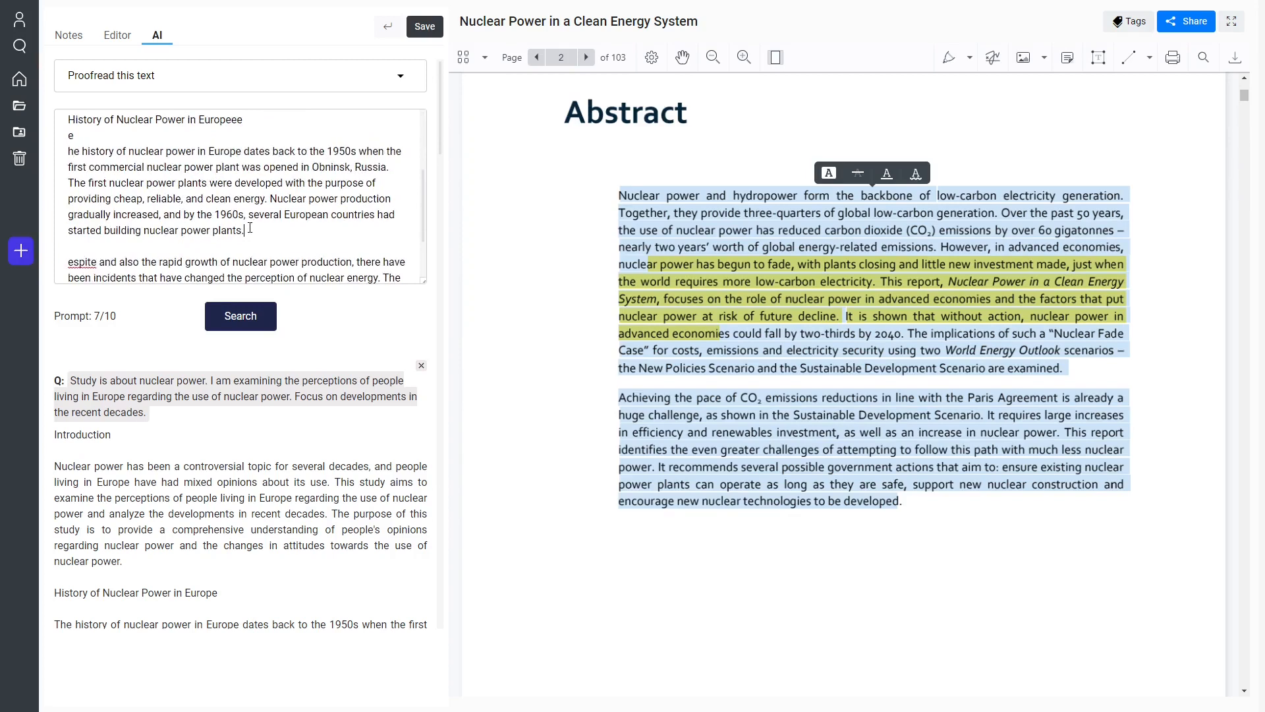
drag(250, 228, 212, 230)
key(BackSpace)
scroll(214, 221, up, 4)
double_click(272, 172)
key(BackSpace)
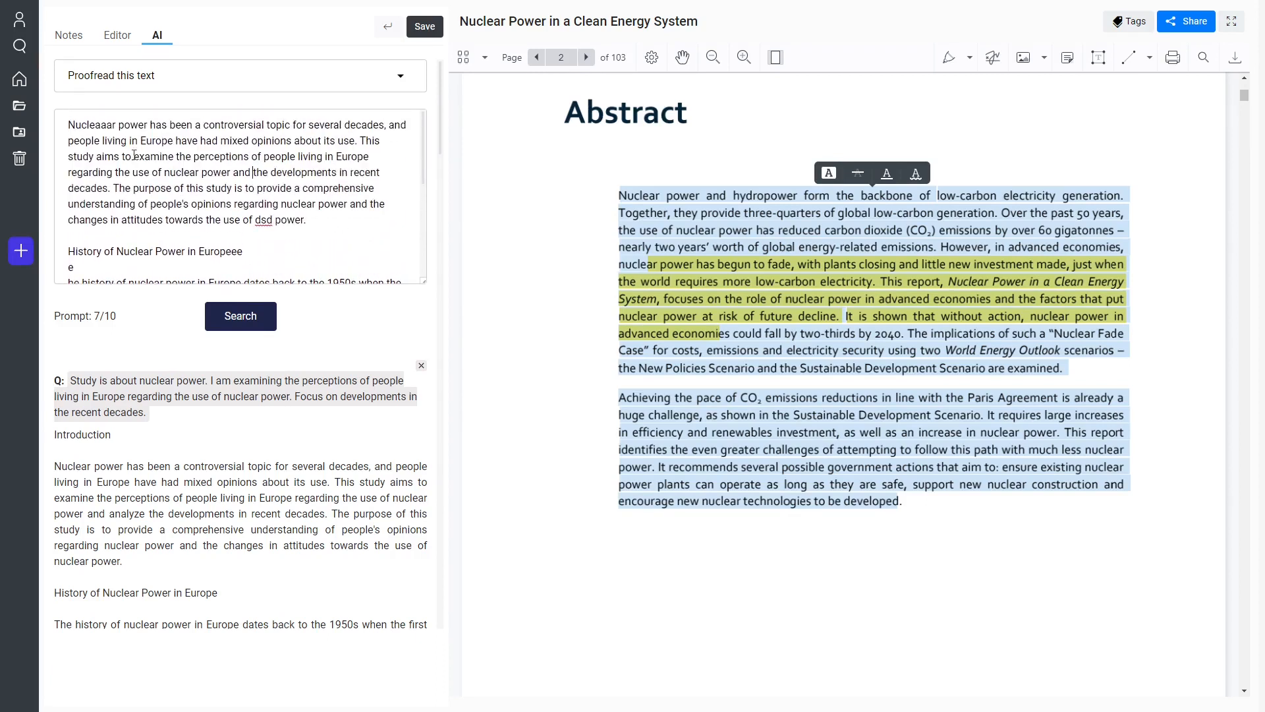
double_click(138, 156)
key(BackSpace)
Submit the error-filled text for AI proofreading and shrink the prompt box to about seven lines.
scroll(336, 185, down, 10)
scroll(343, 224, up, 3)
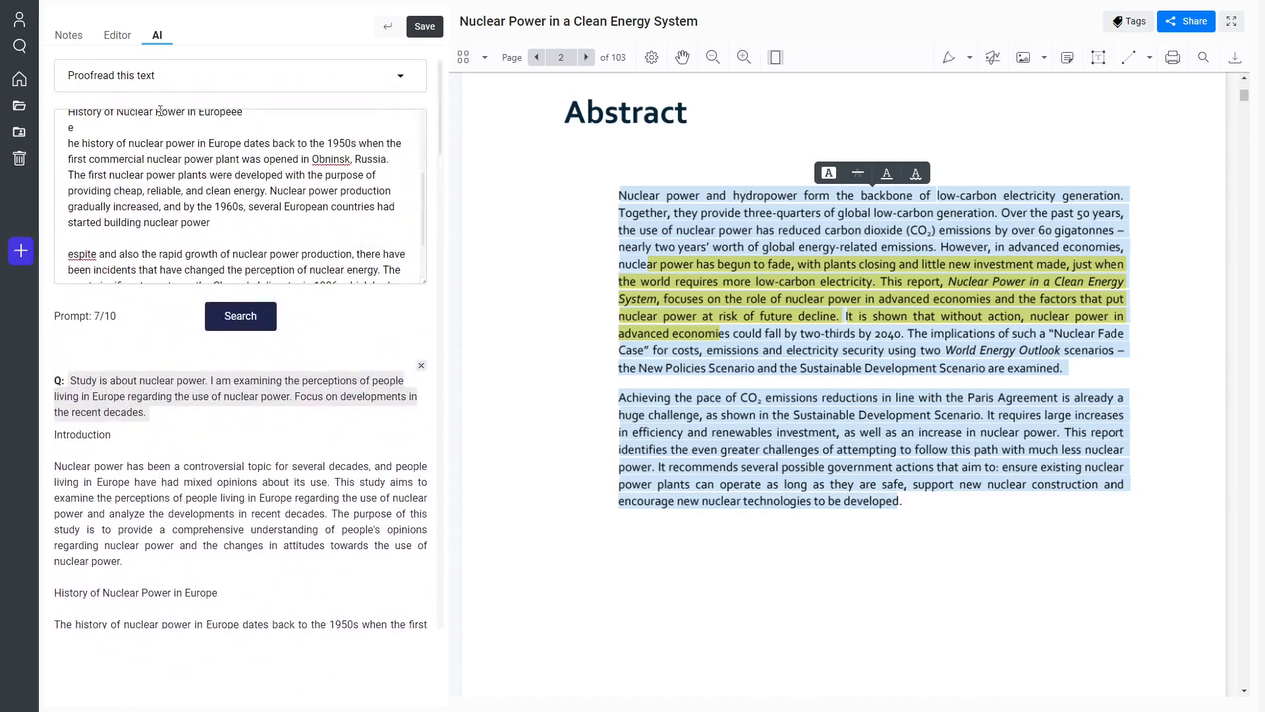
scroll(275, 140, up, 2)
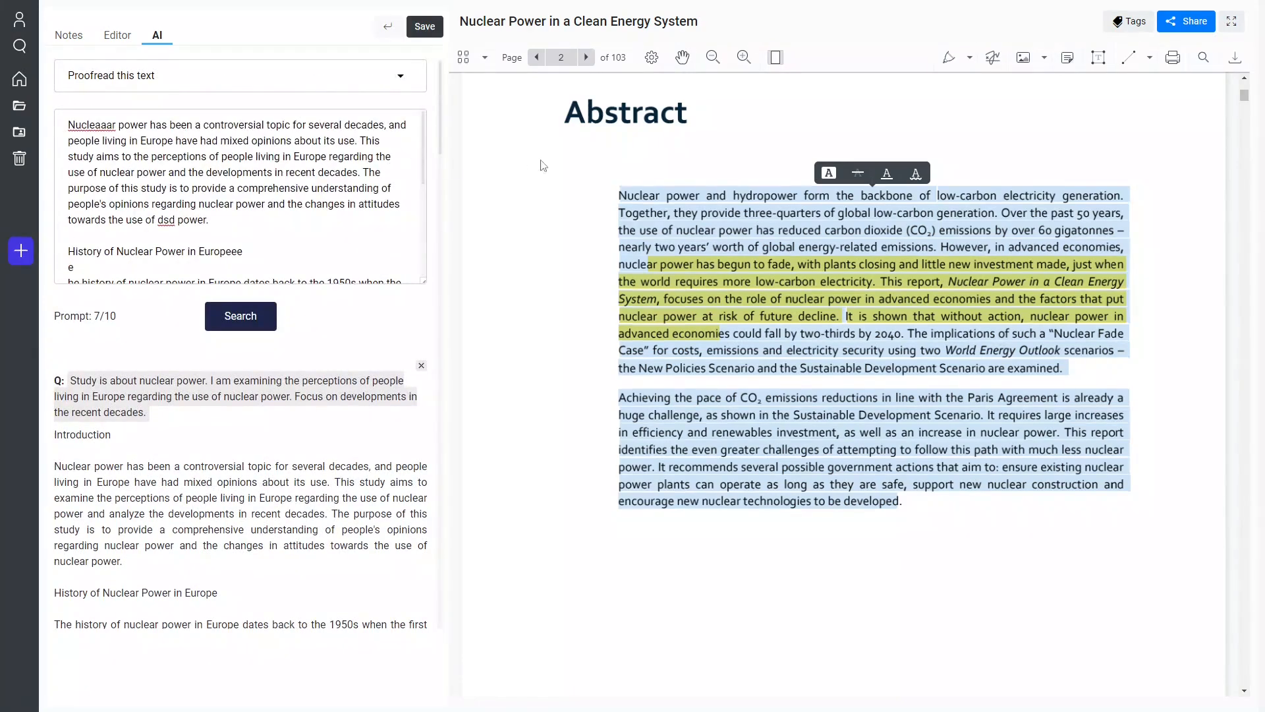
scroll(542, 164, up, 3)
click(240, 316)
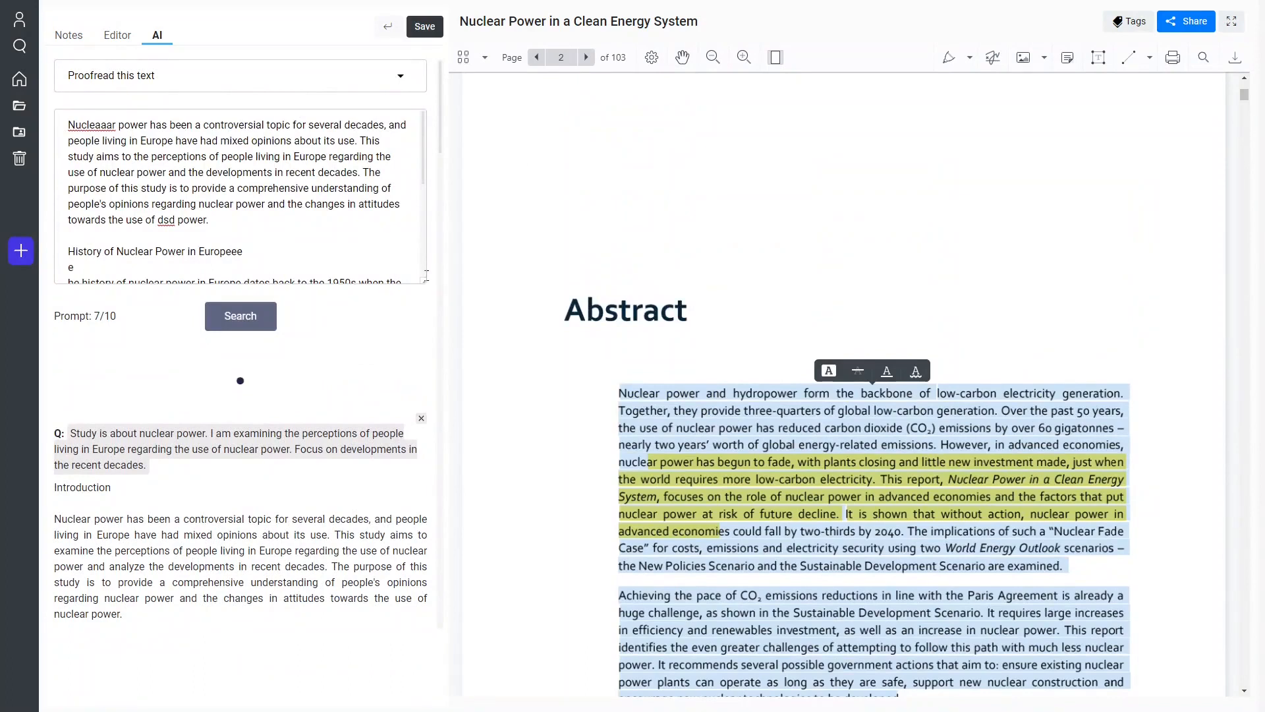
drag(424, 280, 424, 448)
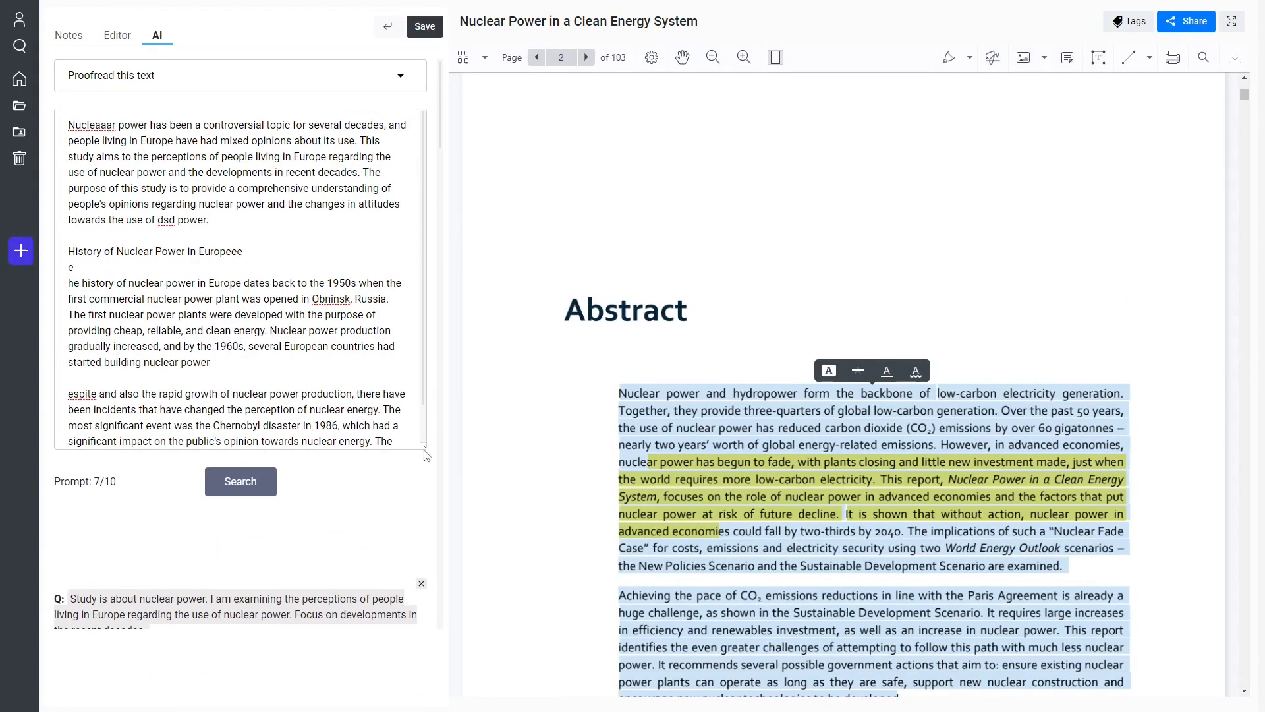
drag(424, 447, 404, 359)
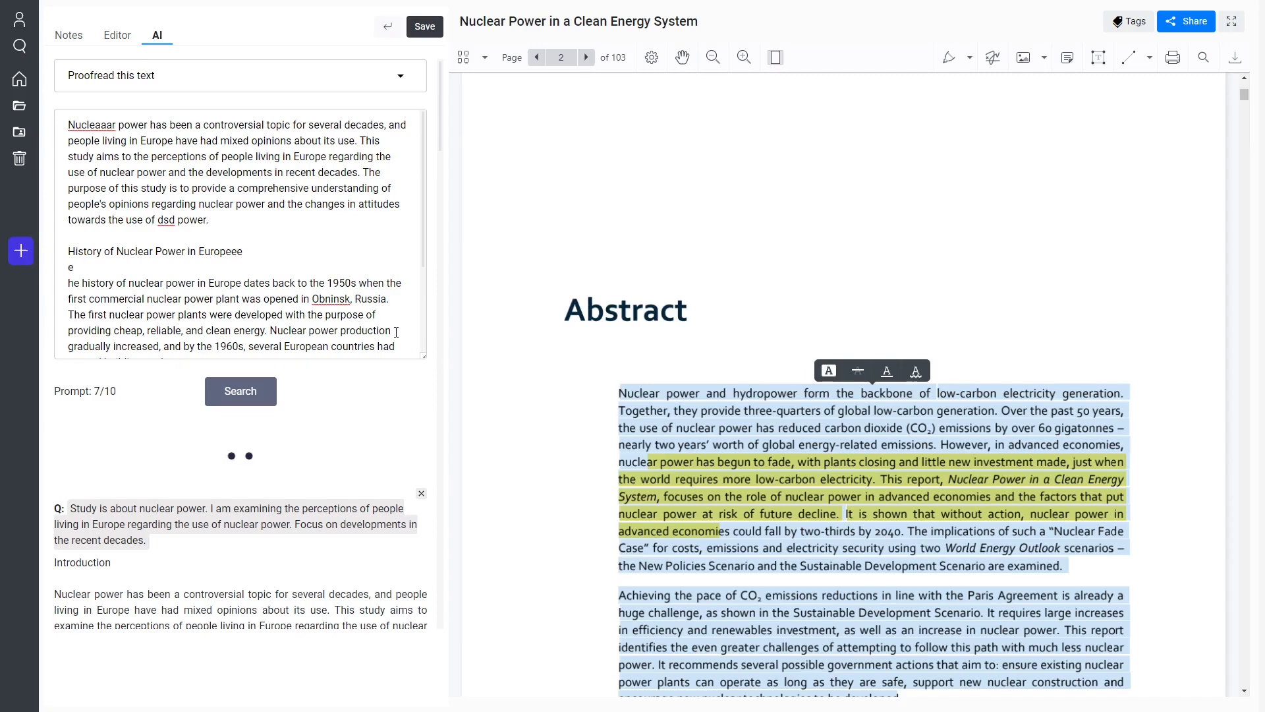
drag(422, 356, 421, 229)
Delete the oldest AI answer, the one listing keywords and search queries, from the answer history.
scroll(284, 429, down, 5)
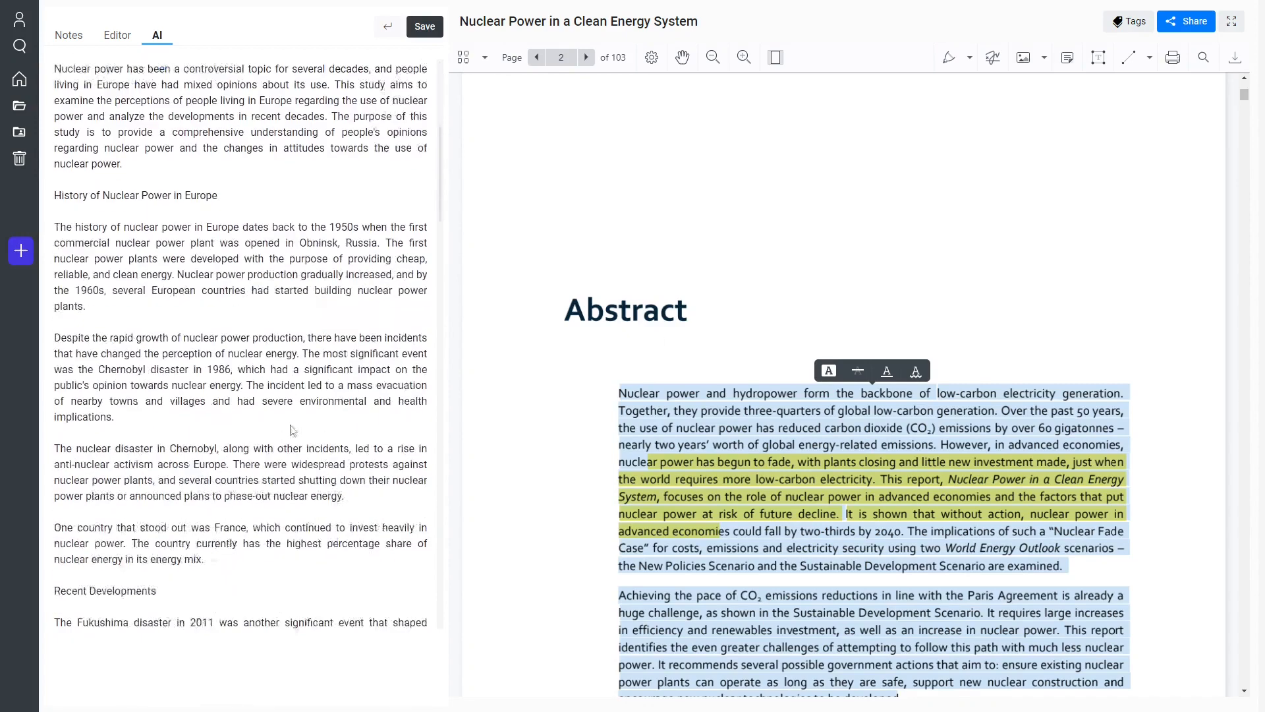
scroll(283, 430, down, 5)
scroll(283, 430, down, 15)
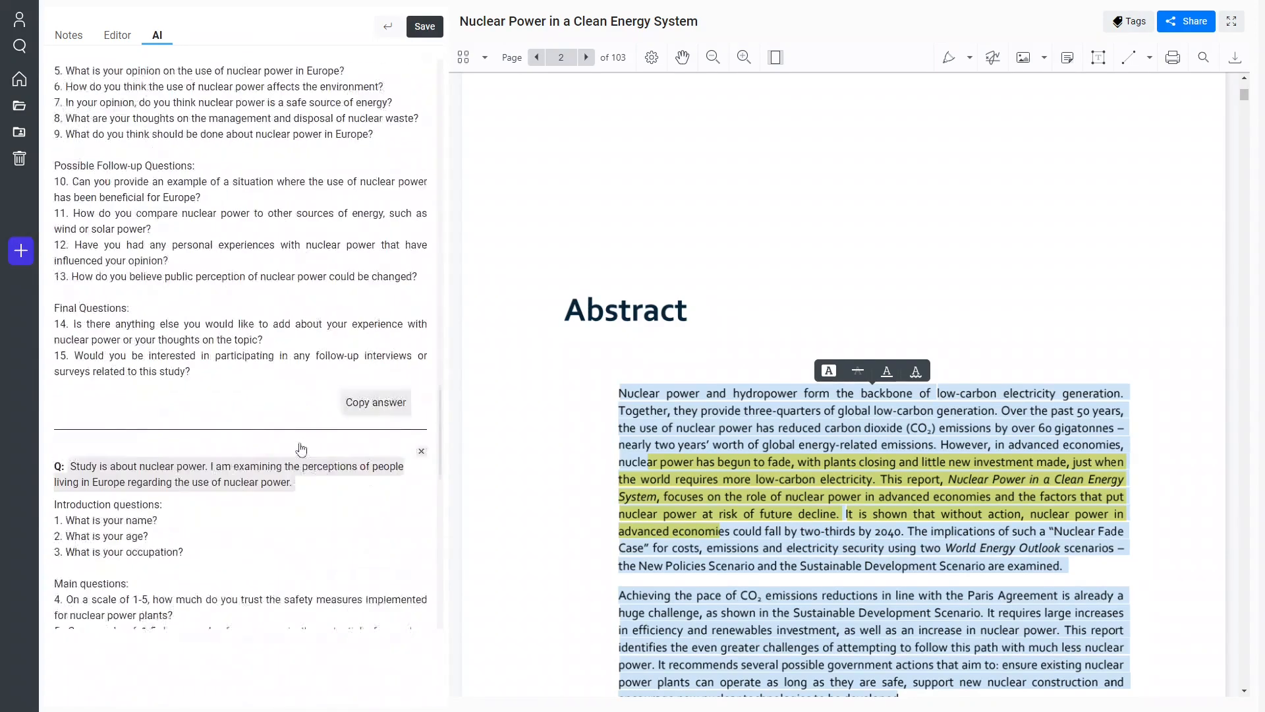
scroll(300, 447, down, 3)
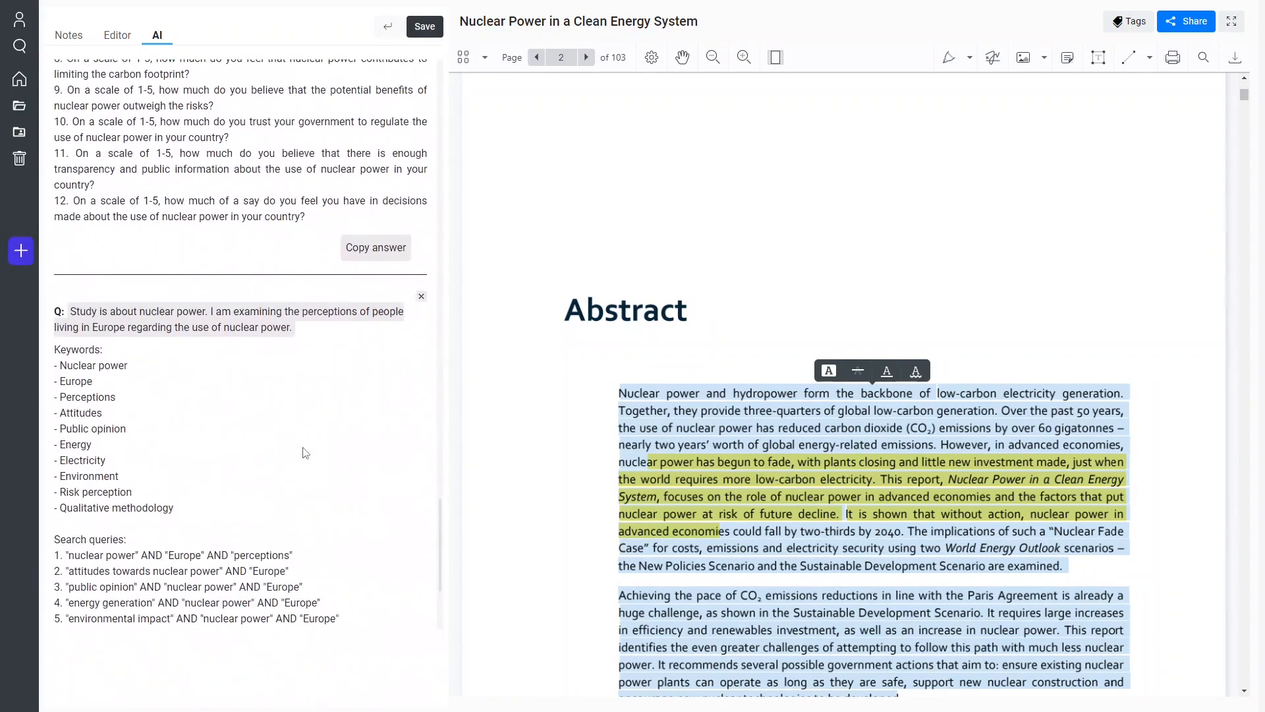
scroll(305, 451, down, 1)
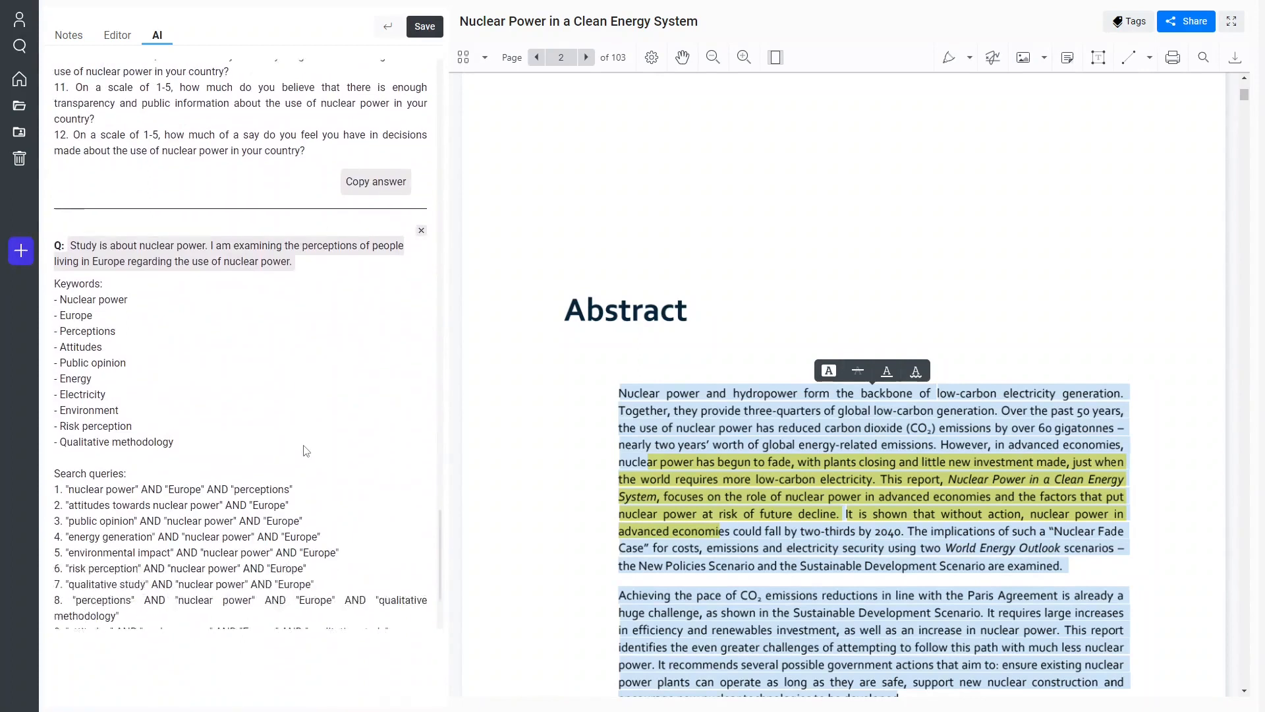
click(422, 232)
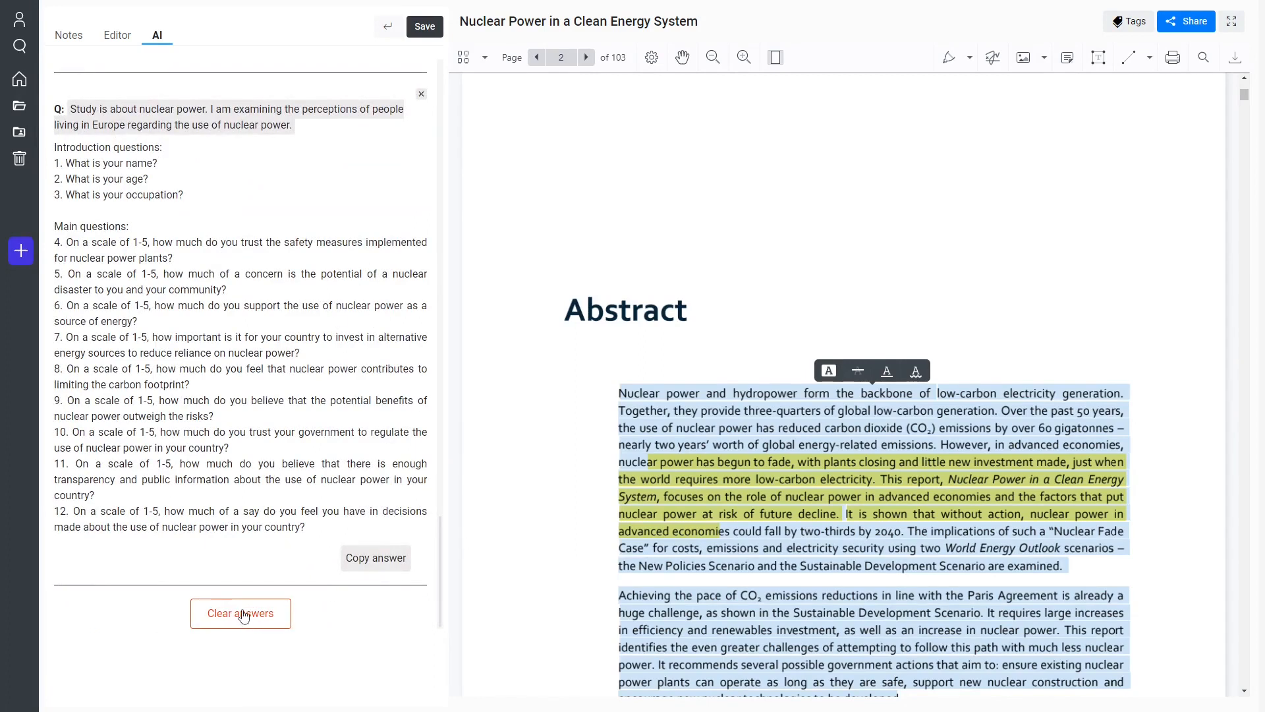
Compare the AI's revised version with the submitted text containing the planted errors.
scroll(249, 622, up, 10)
scroll(240, 507, up, 15)
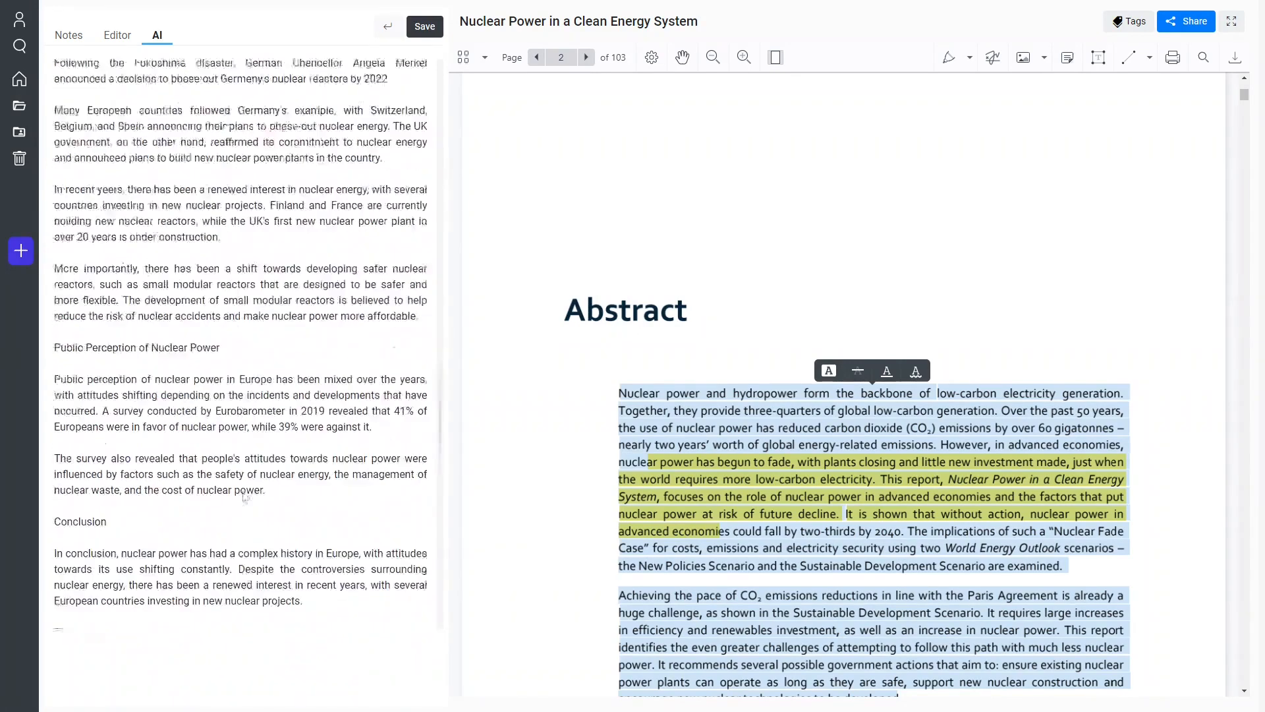
scroll(278, 473, up, 10)
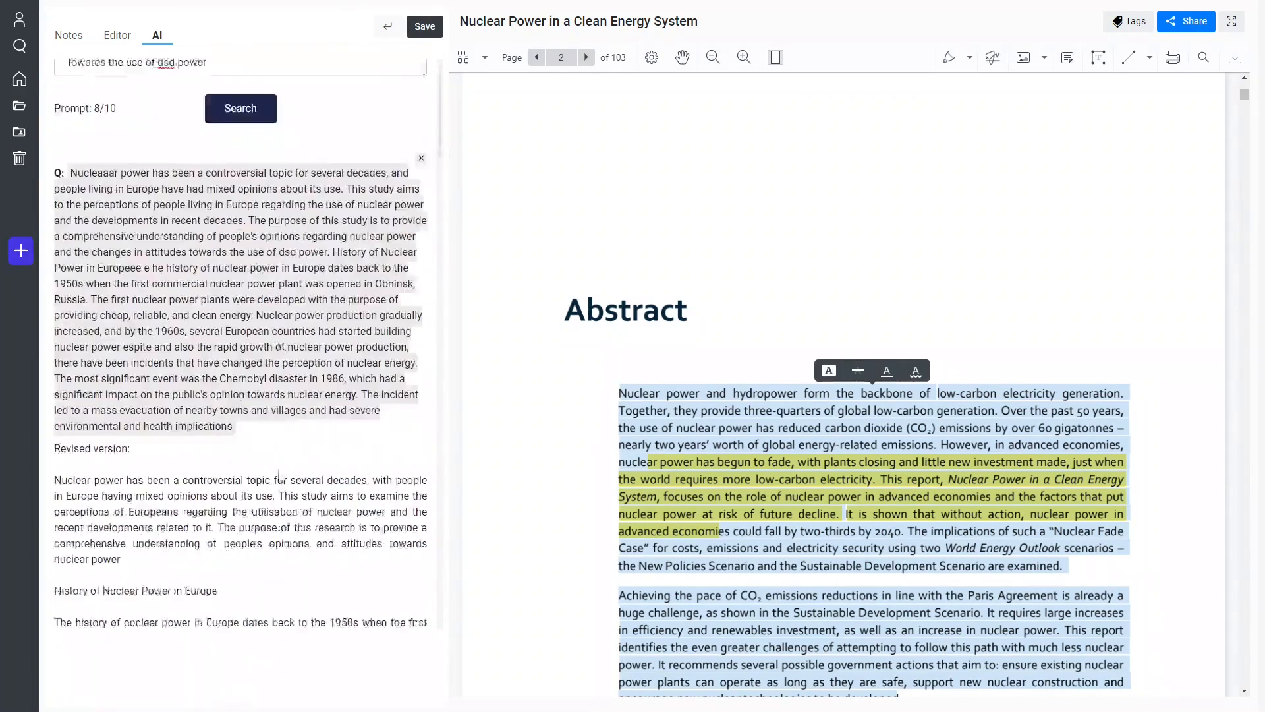
scroll(170, 302, down, 3)
scroll(169, 301, up, 3)
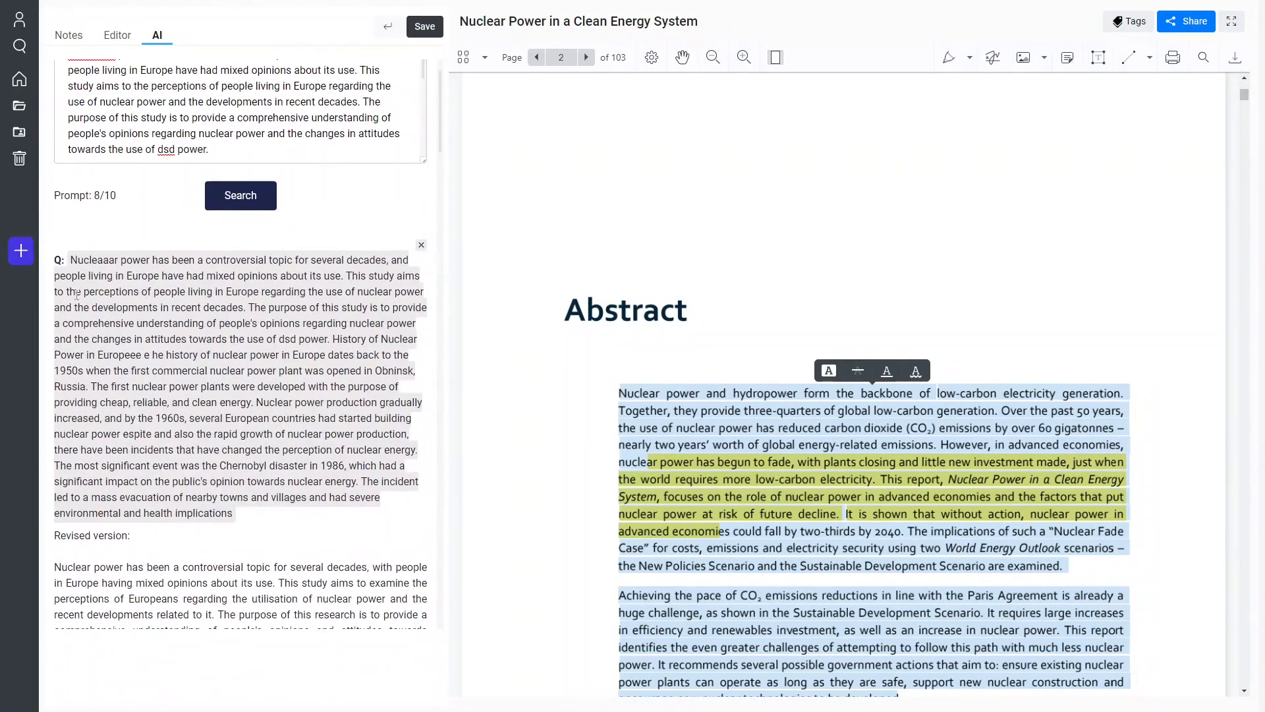
scroll(77, 295, down, 4)
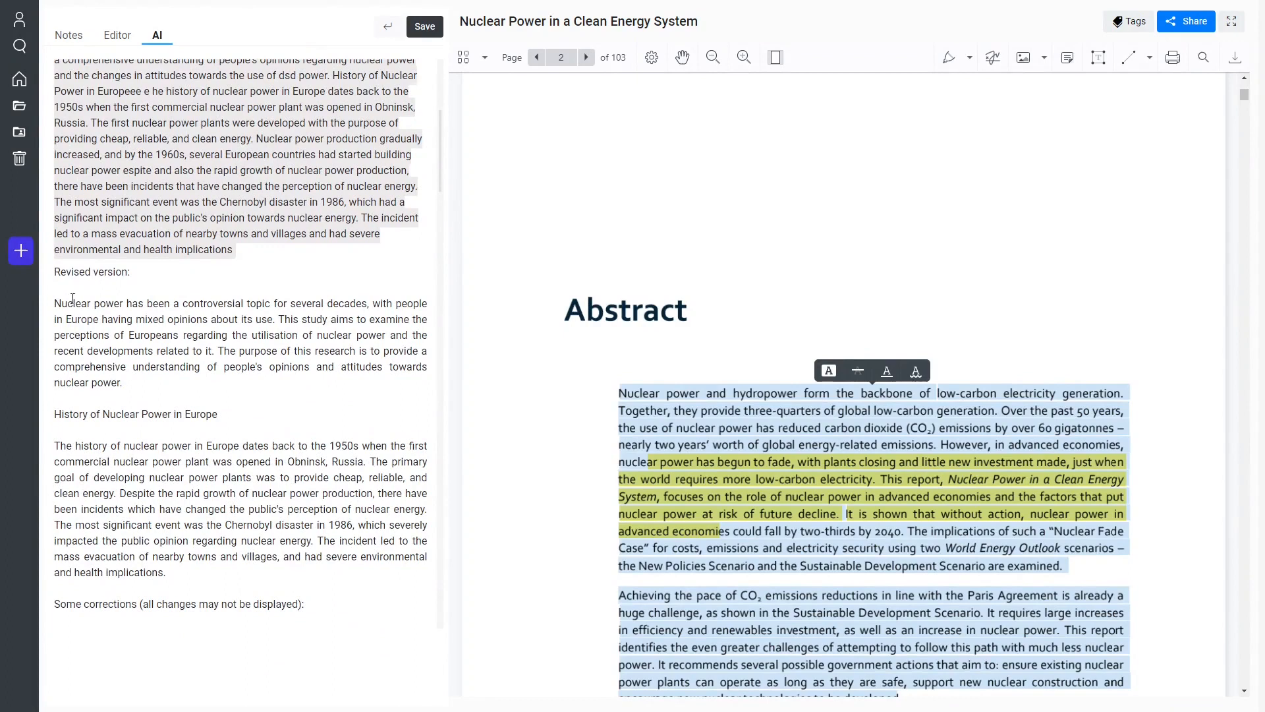
mouse_move(55, 304)
mouse_down()
mouse_move(309, 351)
mouse_move(264, 541)
mouse_move(196, 572)
mouse_up()
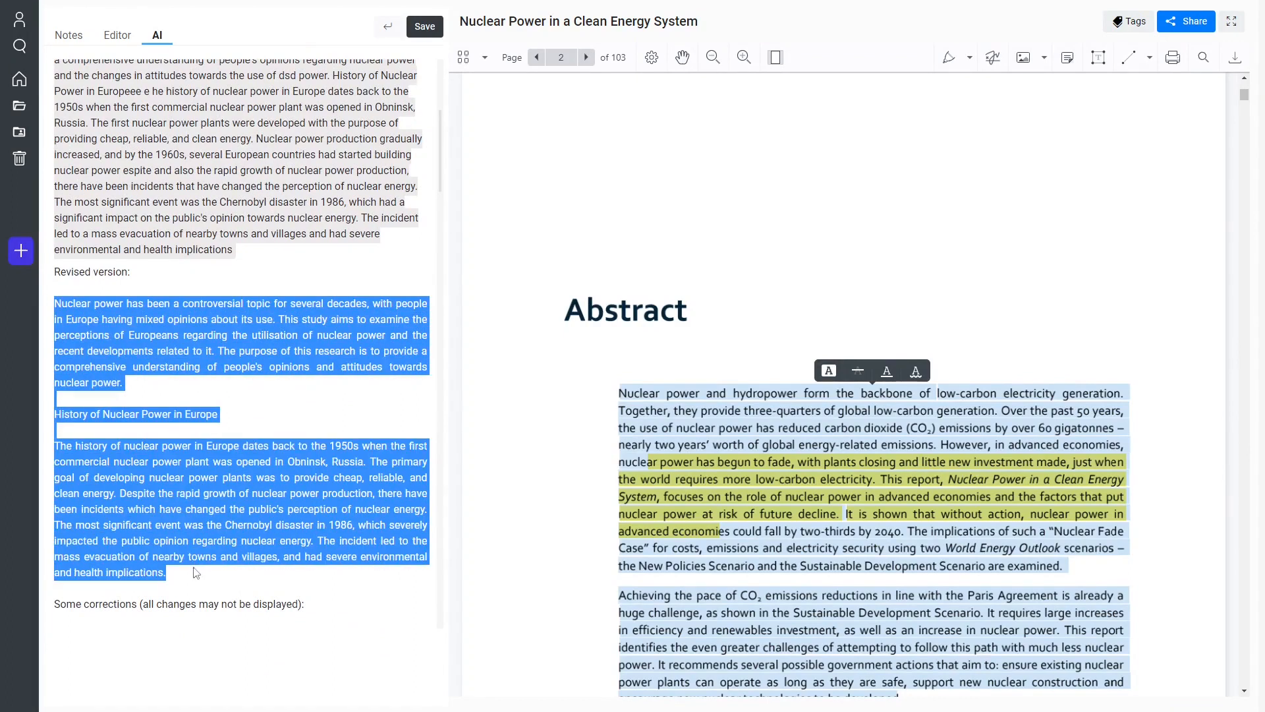
scroll(298, 417, down, 2)
click(83, 174)
drag(90, 174, 60, 186)
click(62, 185)
scroll(62, 185, up, 7)
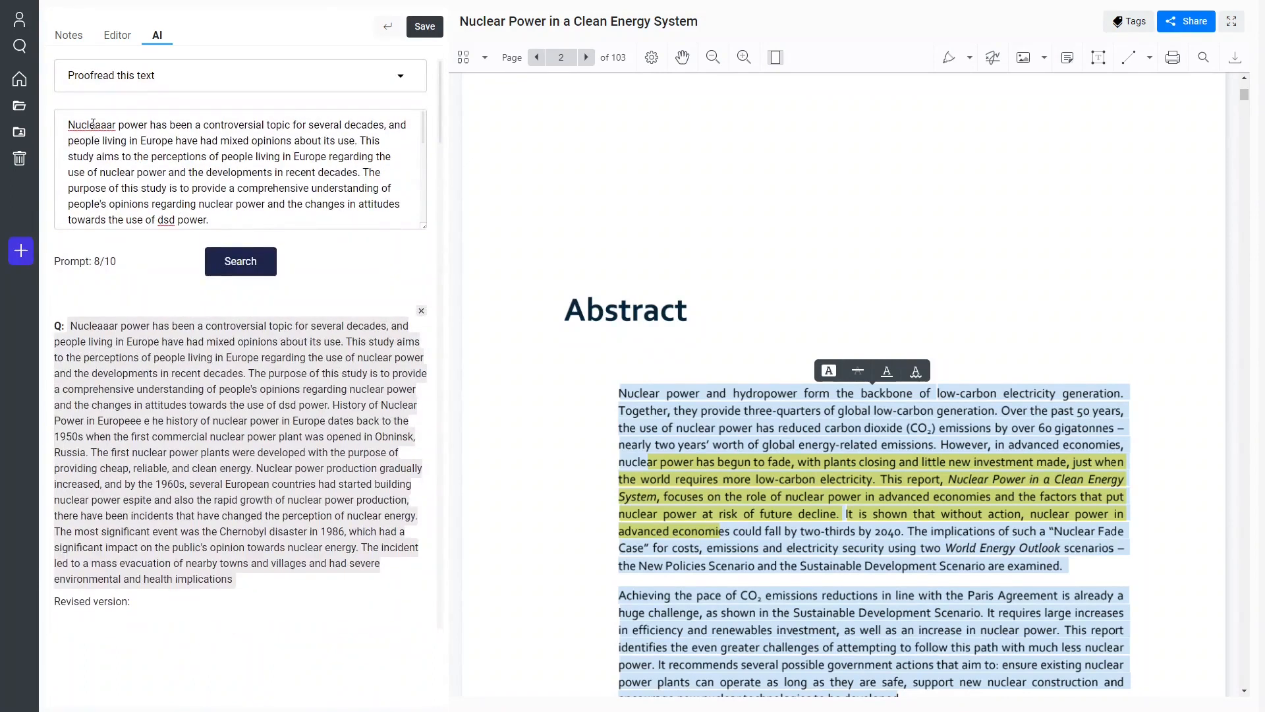
scroll(160, 431, down, 4)
scroll(134, 413, down, 4)
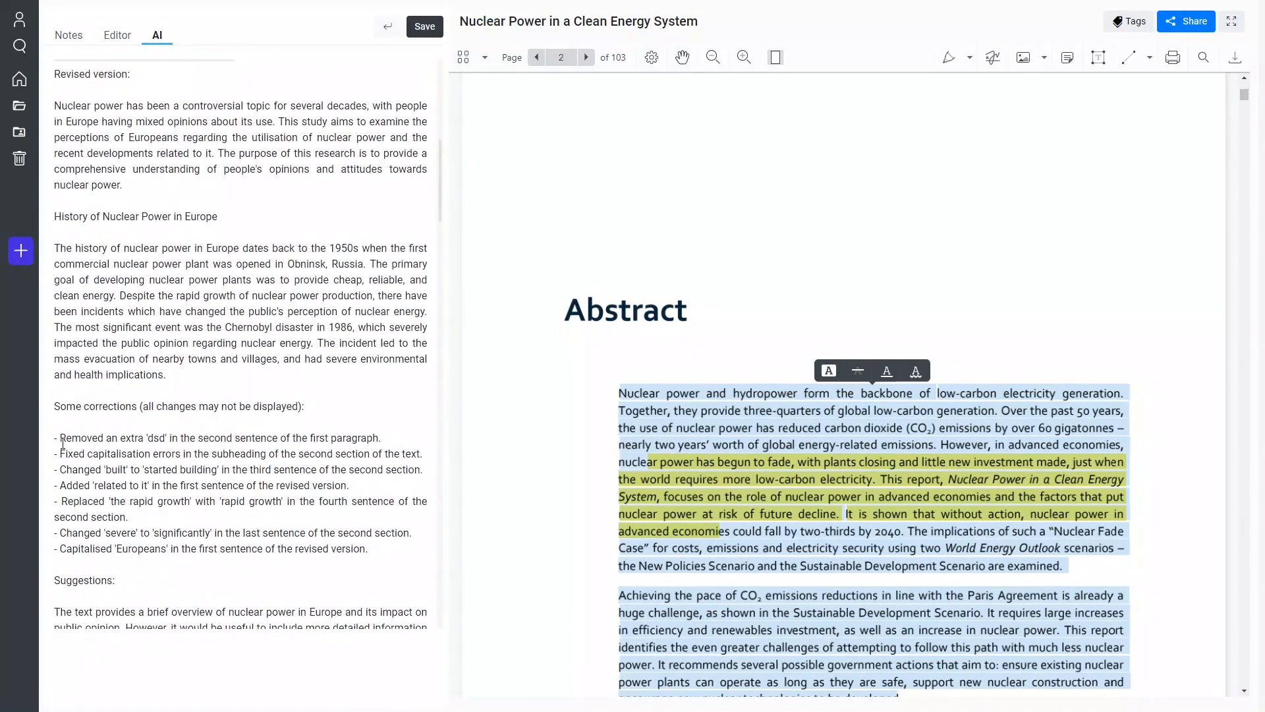
Examine the list of corrections and the suggestions paragraph in the proofreading answer.
drag(58, 406, 298, 408)
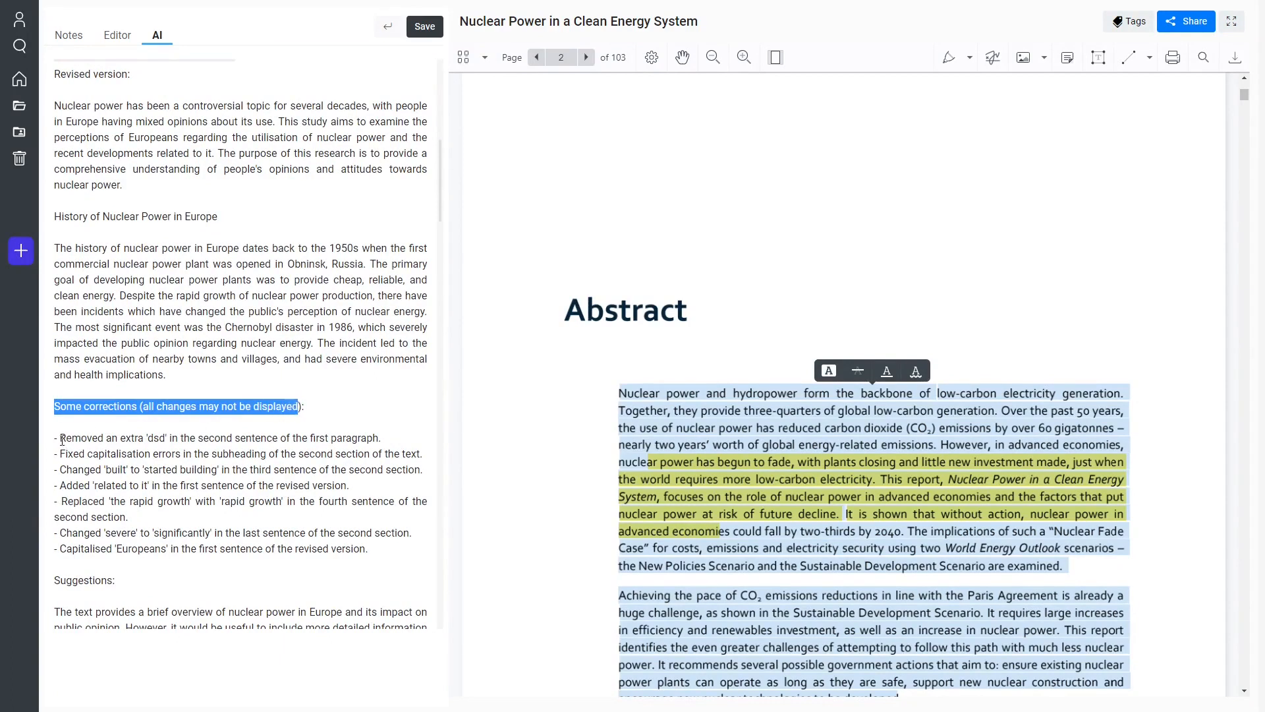
drag(60, 438, 200, 437)
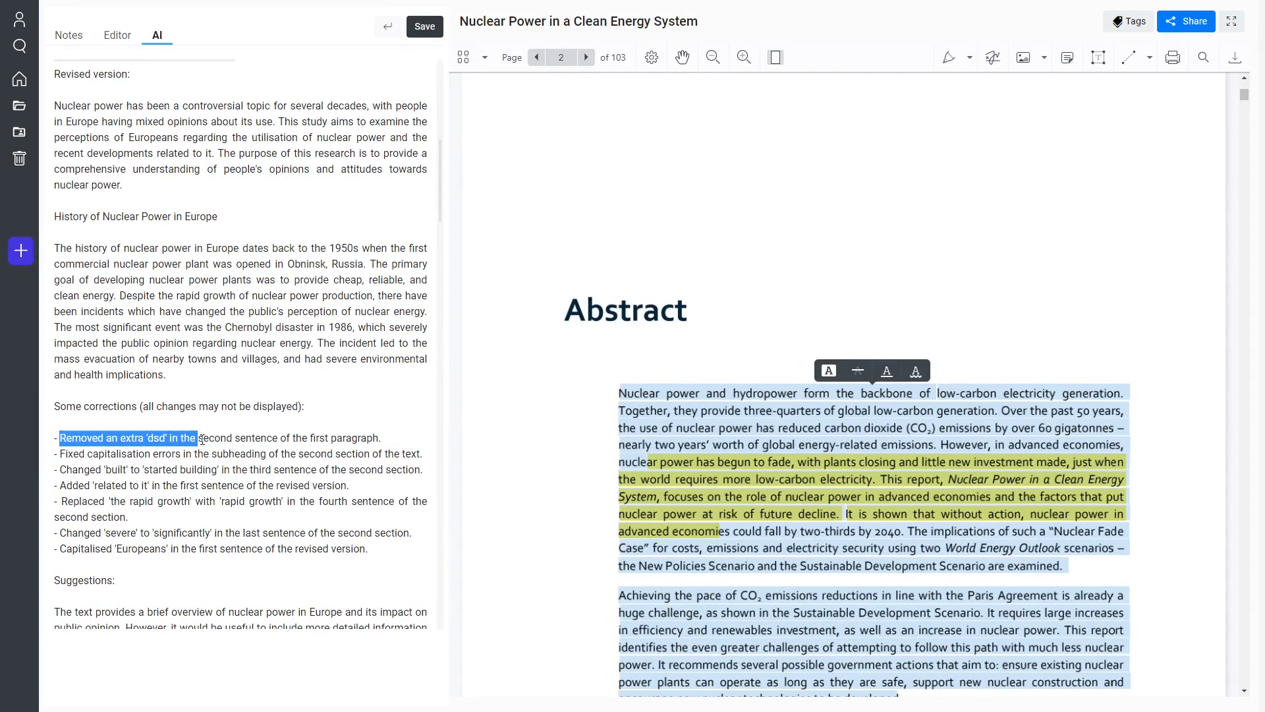
click(146, 443)
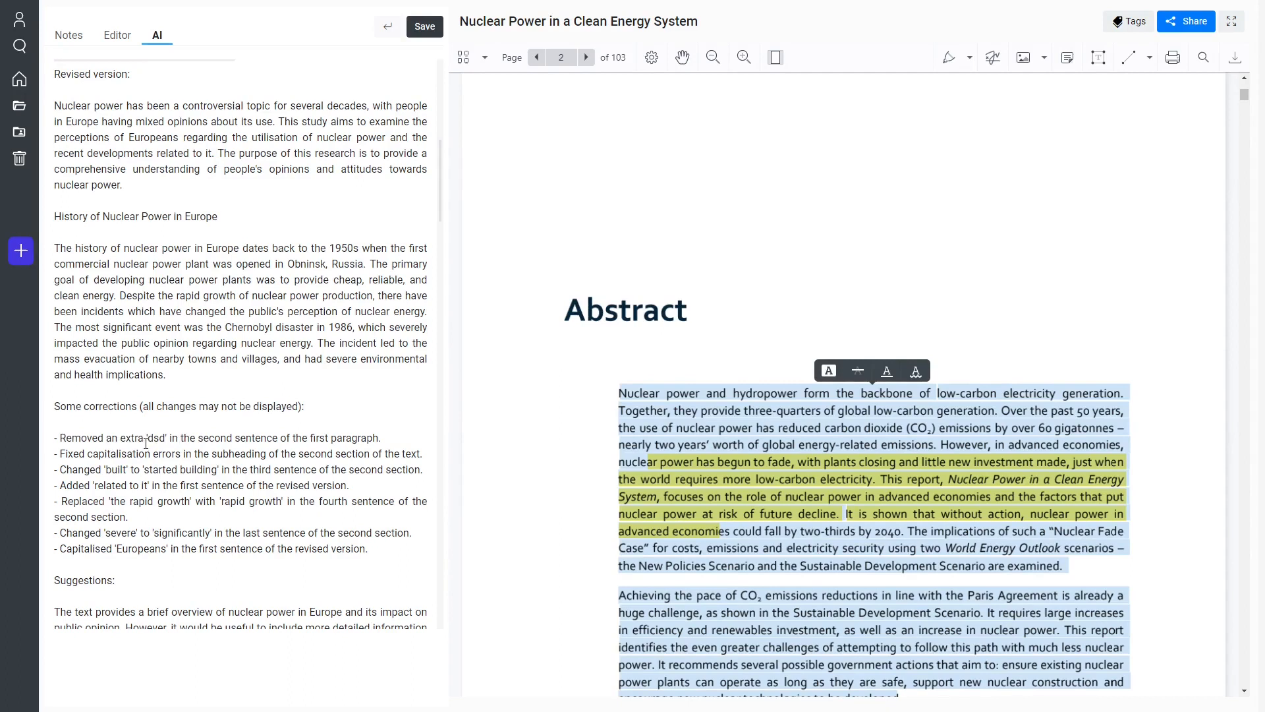
double_click(137, 454)
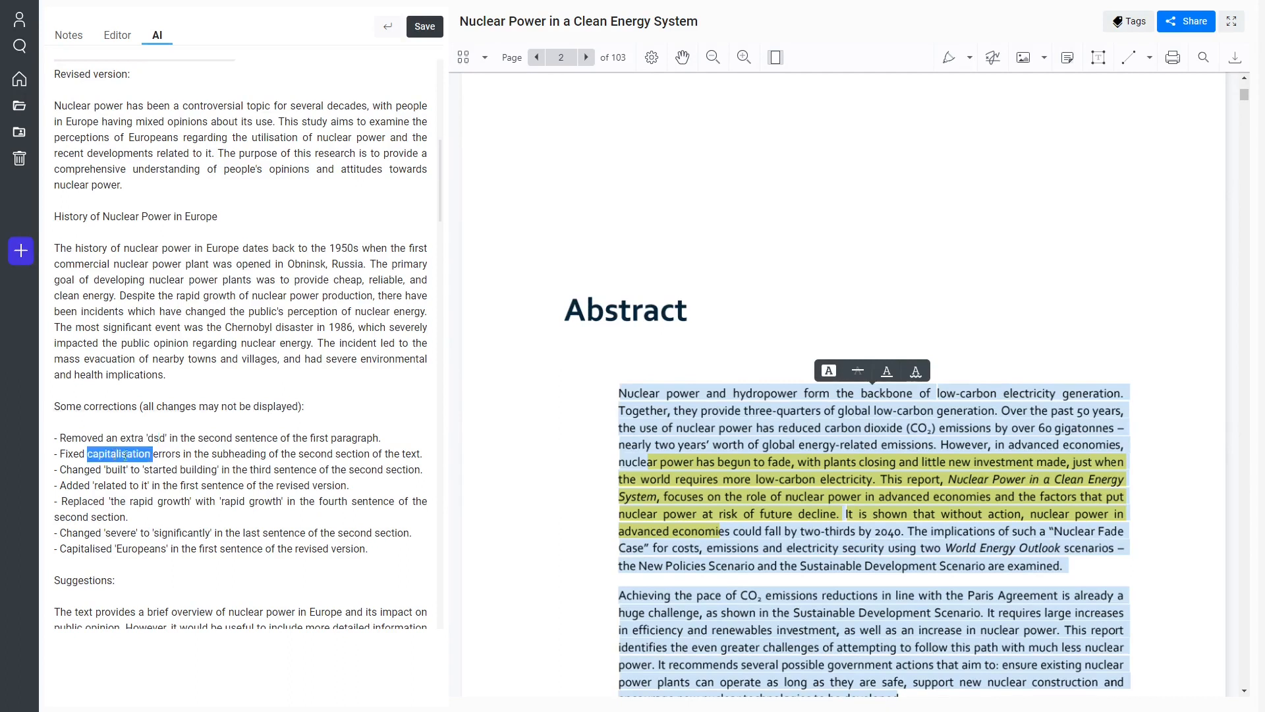
click(130, 472)
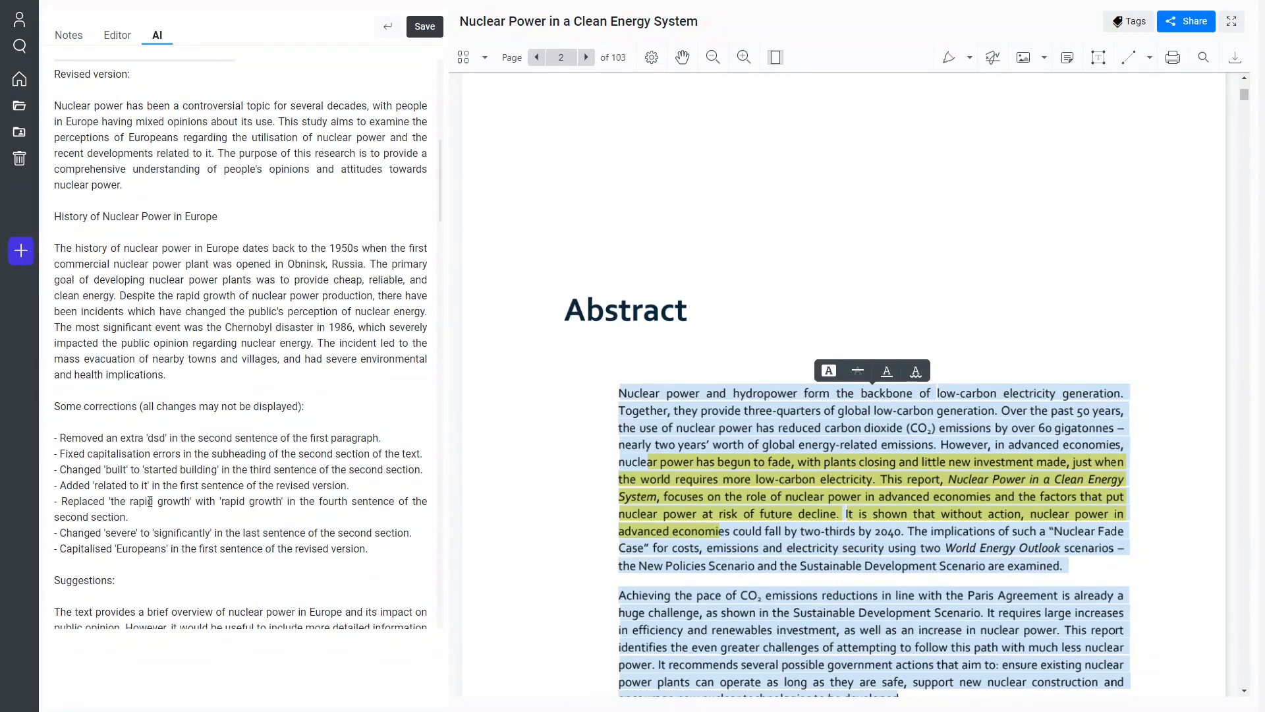
scroll(108, 459, down, 3)
drag(61, 415, 240, 446)
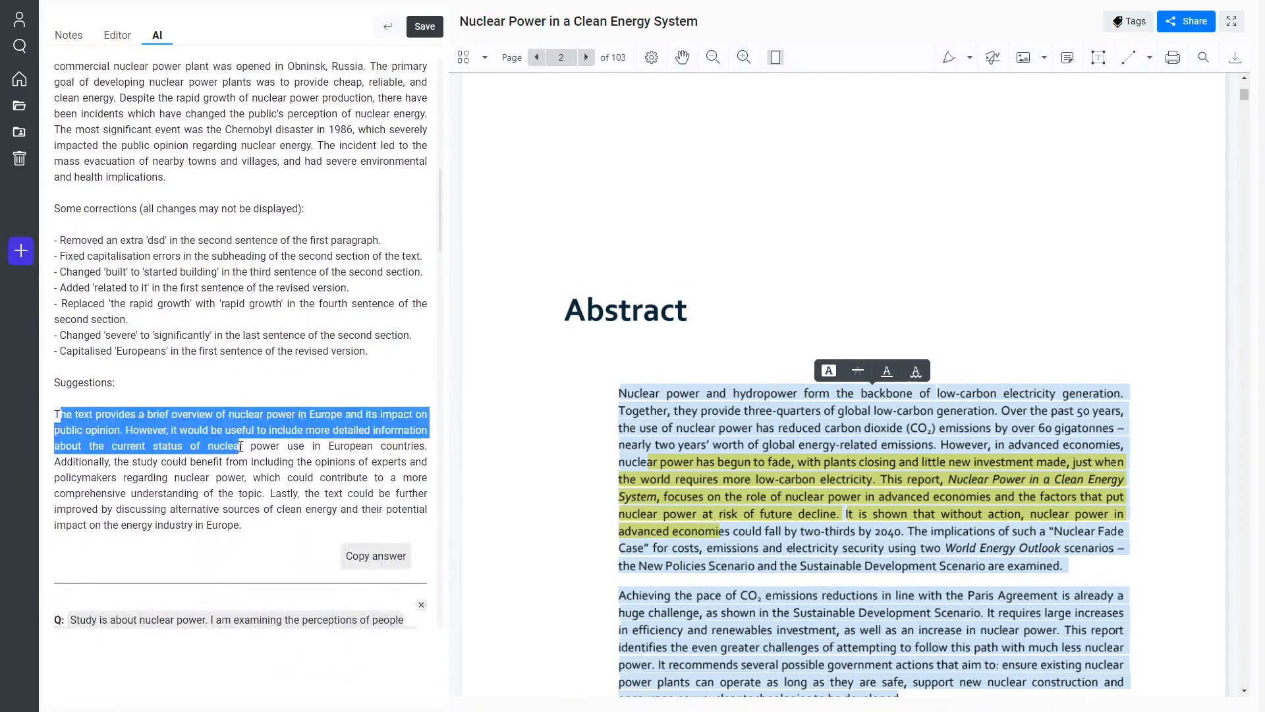
Look through the AI prompt templates from Methodology to Publication and choose Analyze this data for the current text.
click(244, 479)
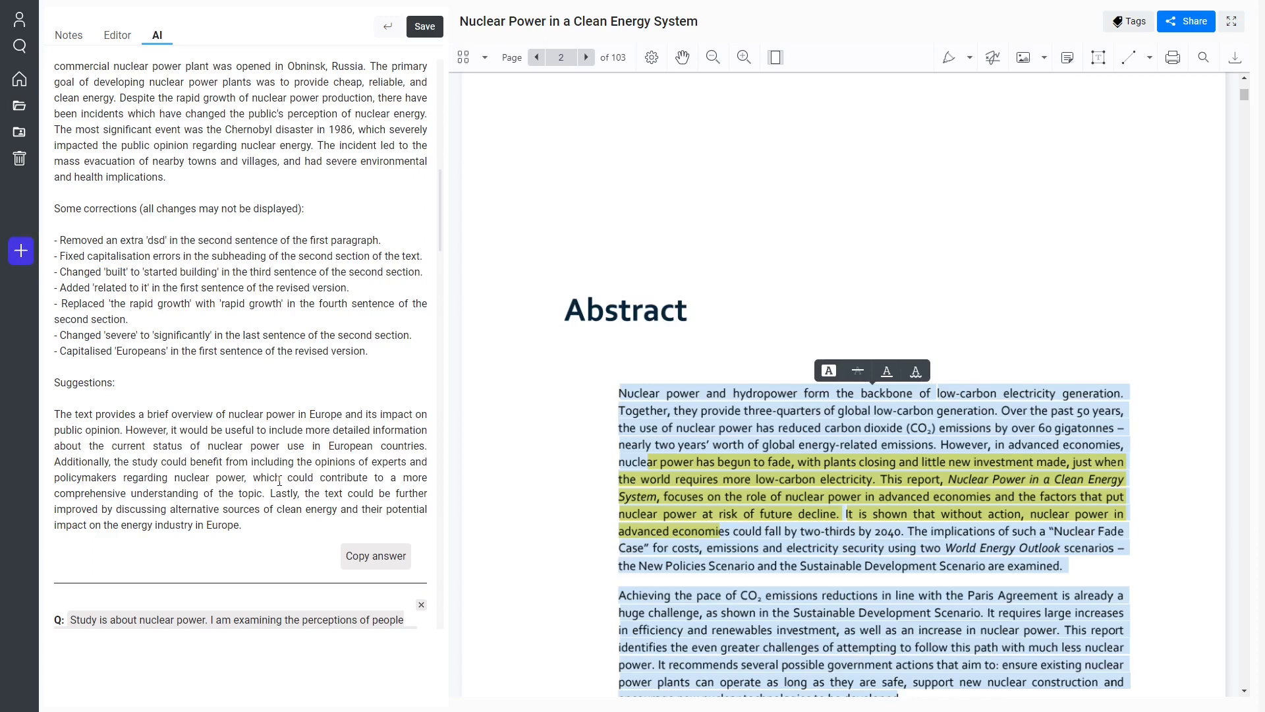
scroll(280, 481, up, 10)
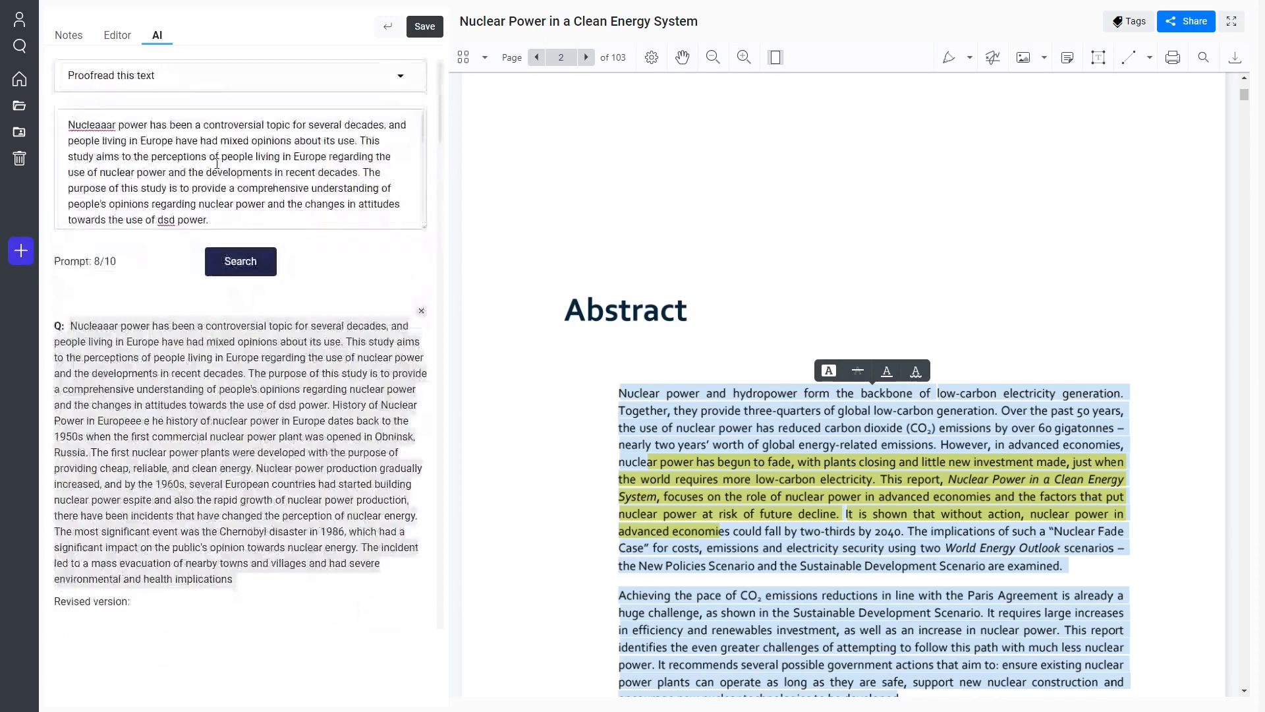
click(230, 78)
scroll(270, 245, down, 3)
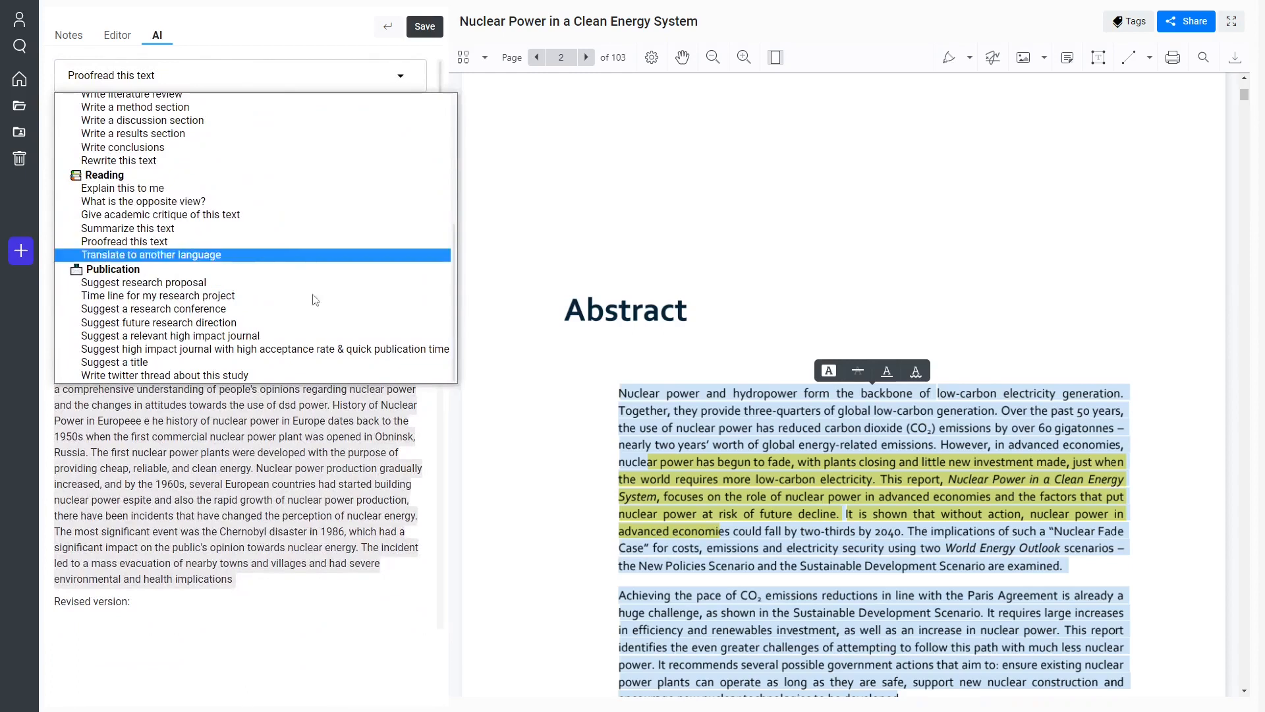
scroll(245, 250, up, 5)
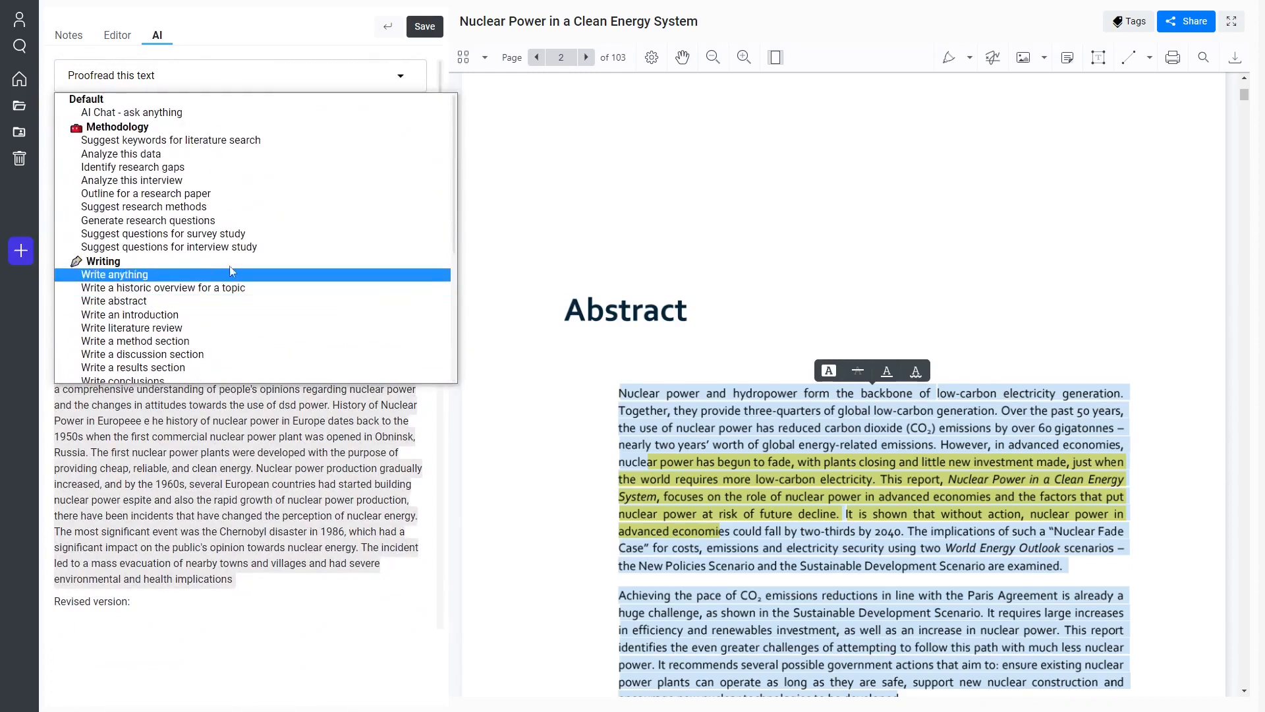
click(140, 154)
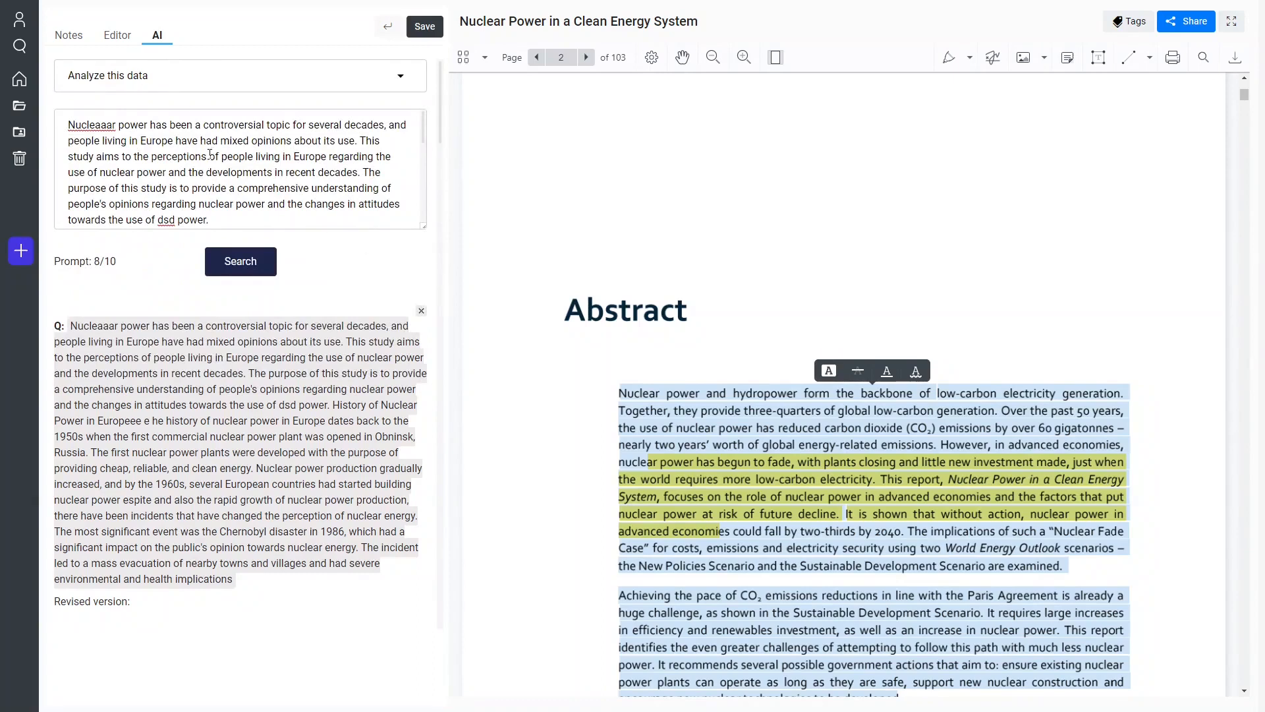
Switch the AI prompt template to Analyze this interview, and return from the report to the dashboard.
click(212, 90)
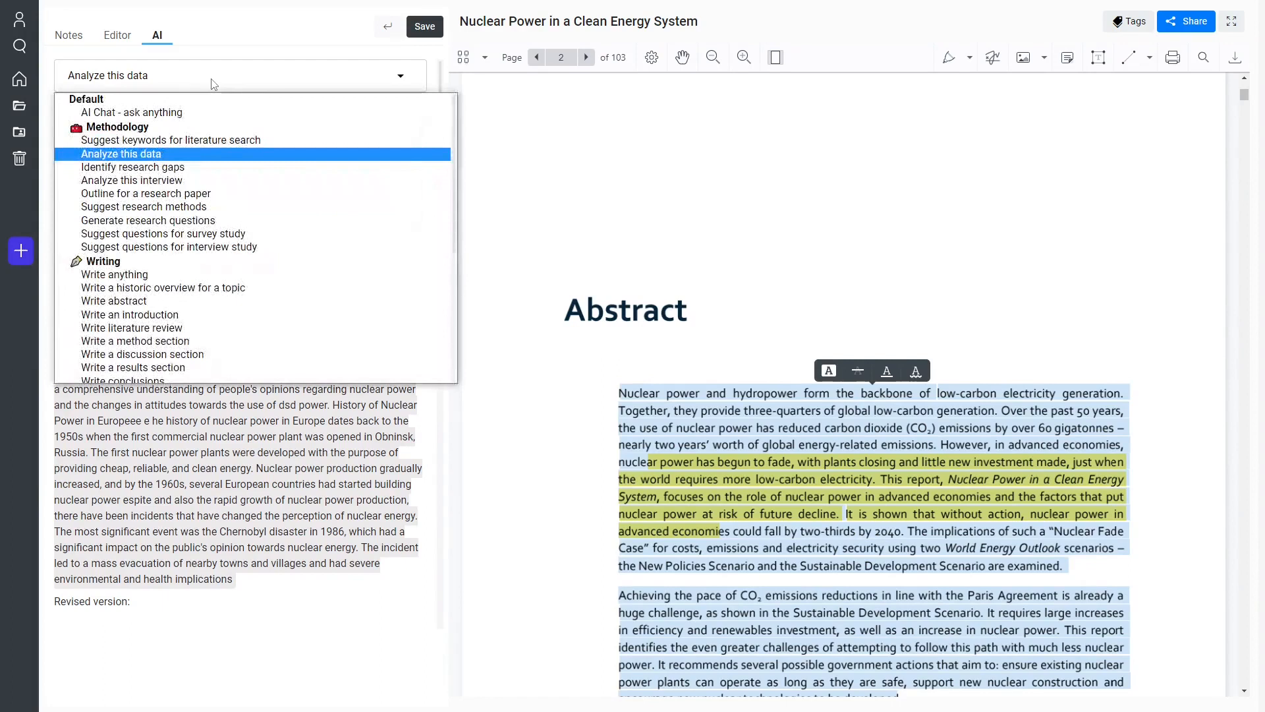
click(232, 181)
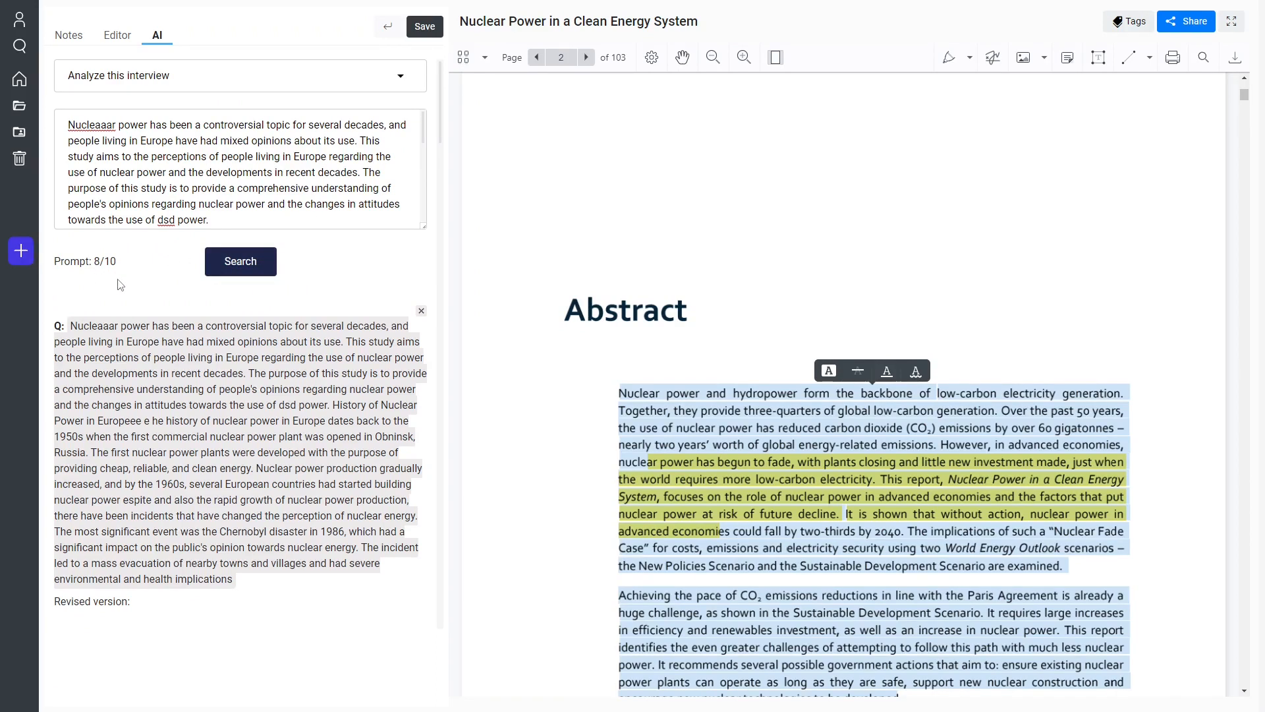
click(20, 80)
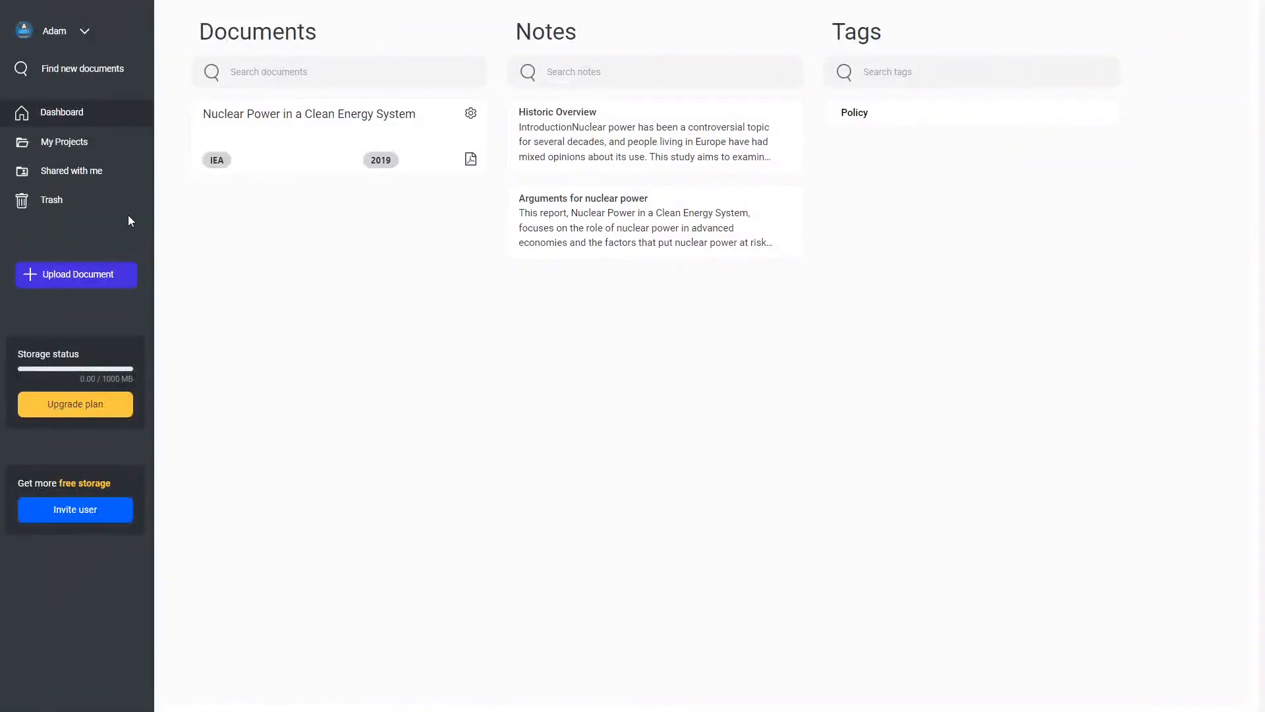